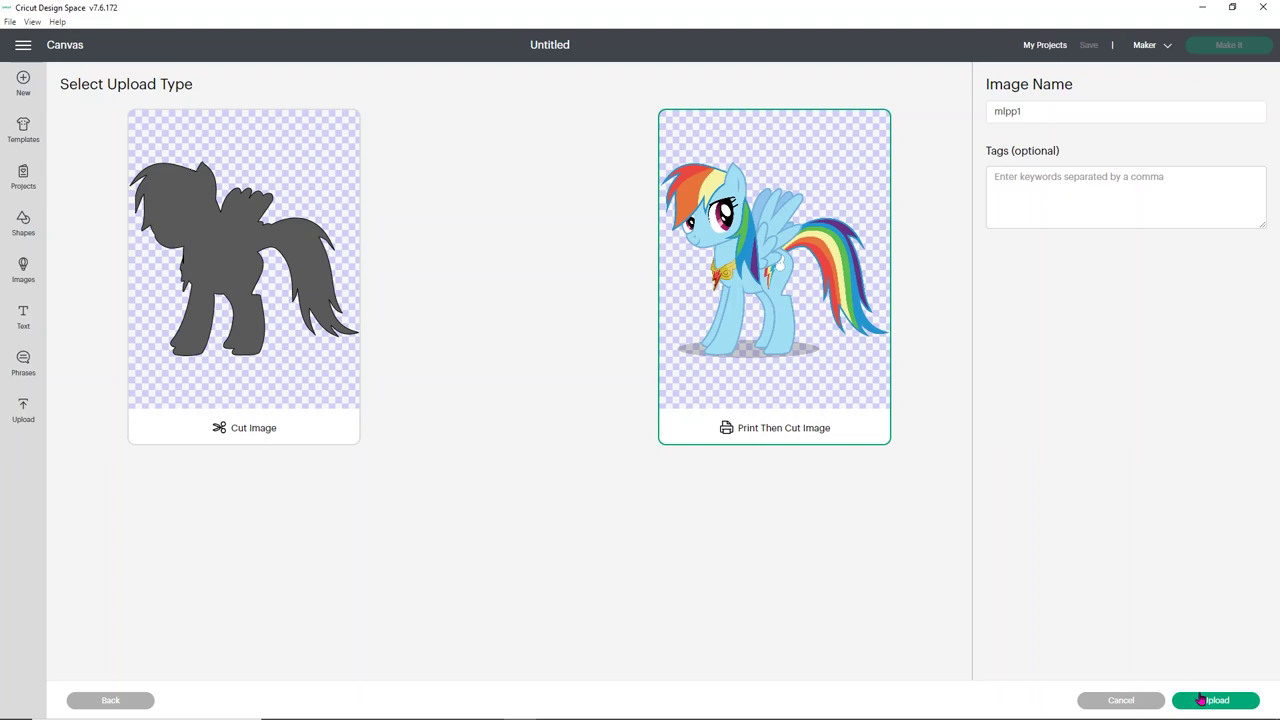
# Finish uploading the mlpp1 image, and upload mlpp3 as a Complex image with the Print Then Cut type
pyautogui.click(1215, 700)
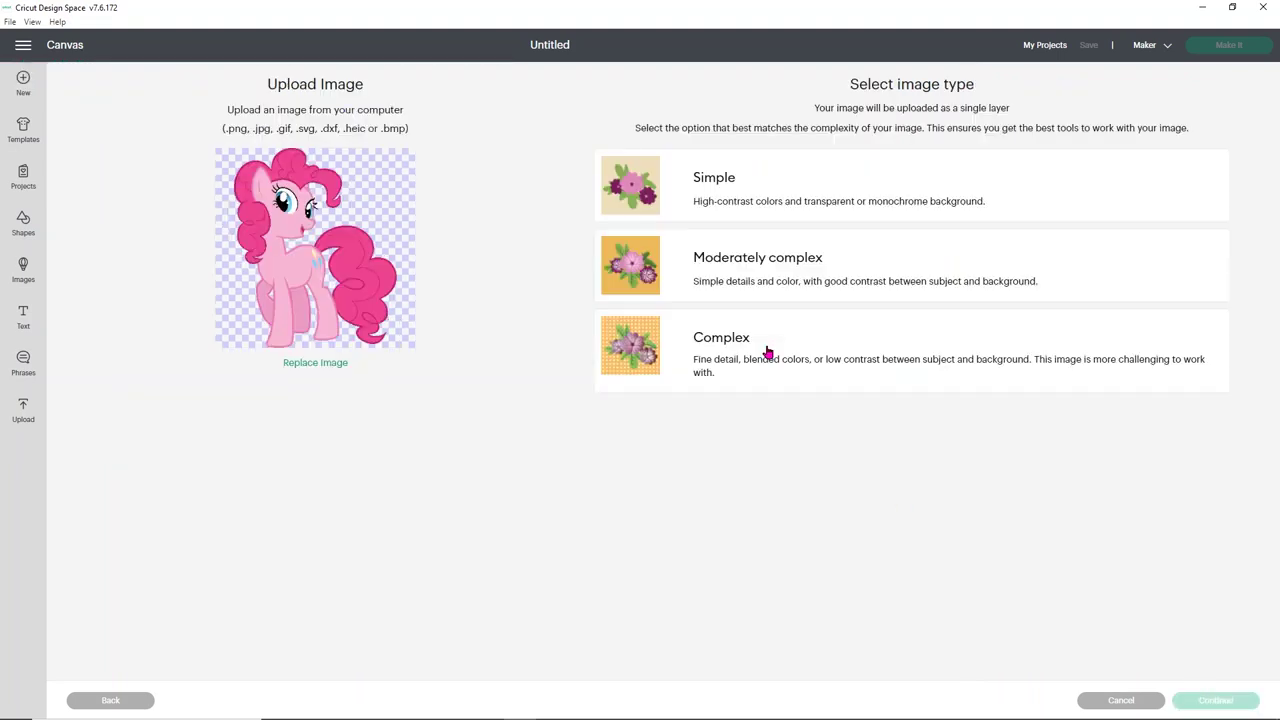
pyautogui.click(768, 352)
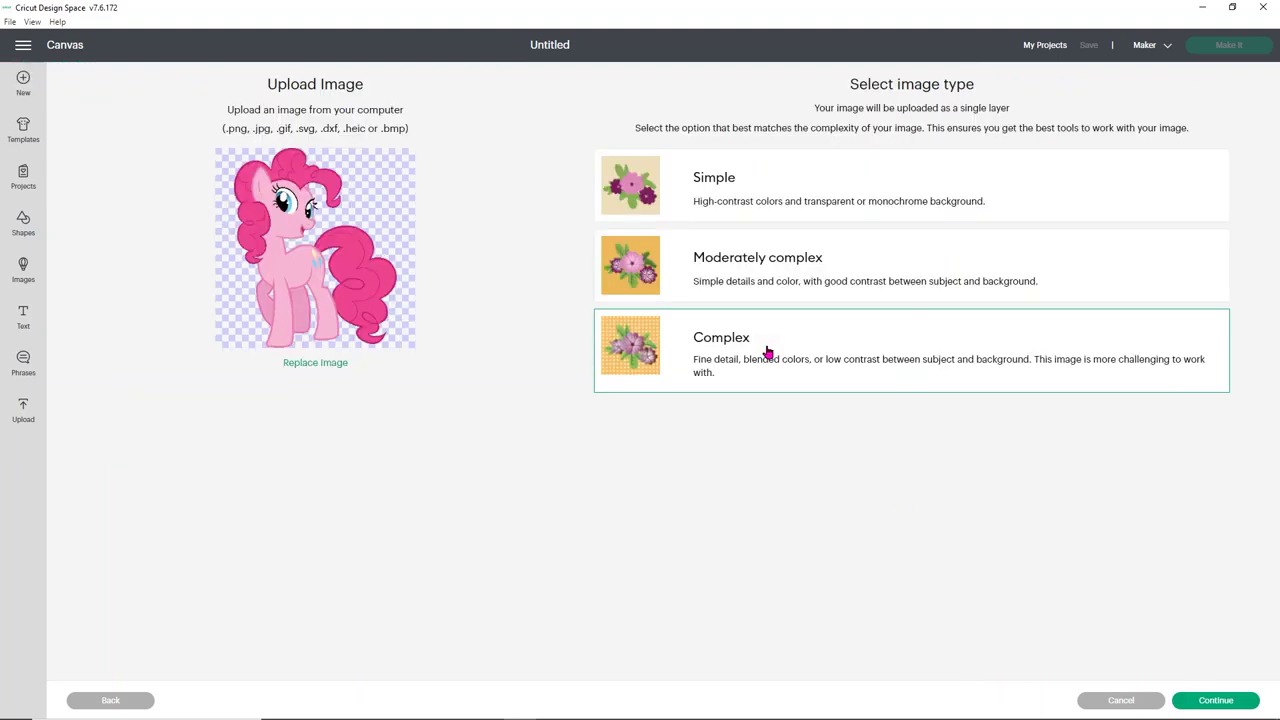
pyautogui.click(1195, 701)
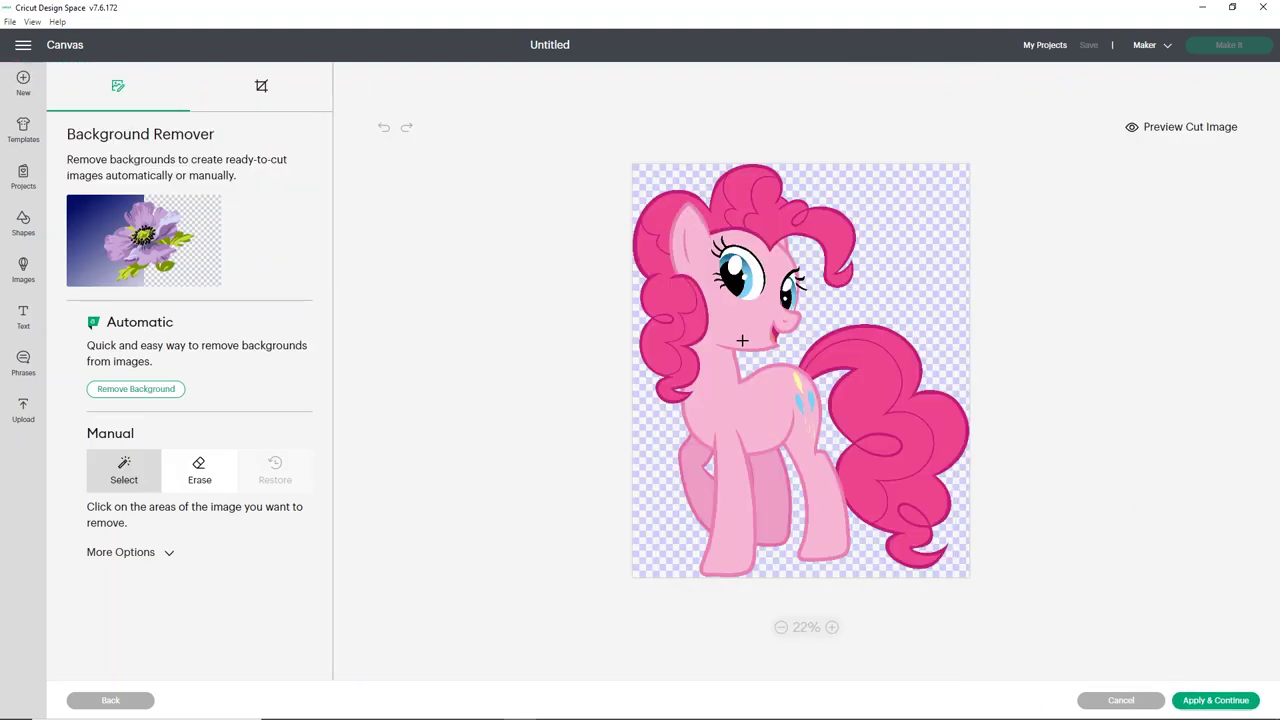
pyautogui.click(1205, 700)
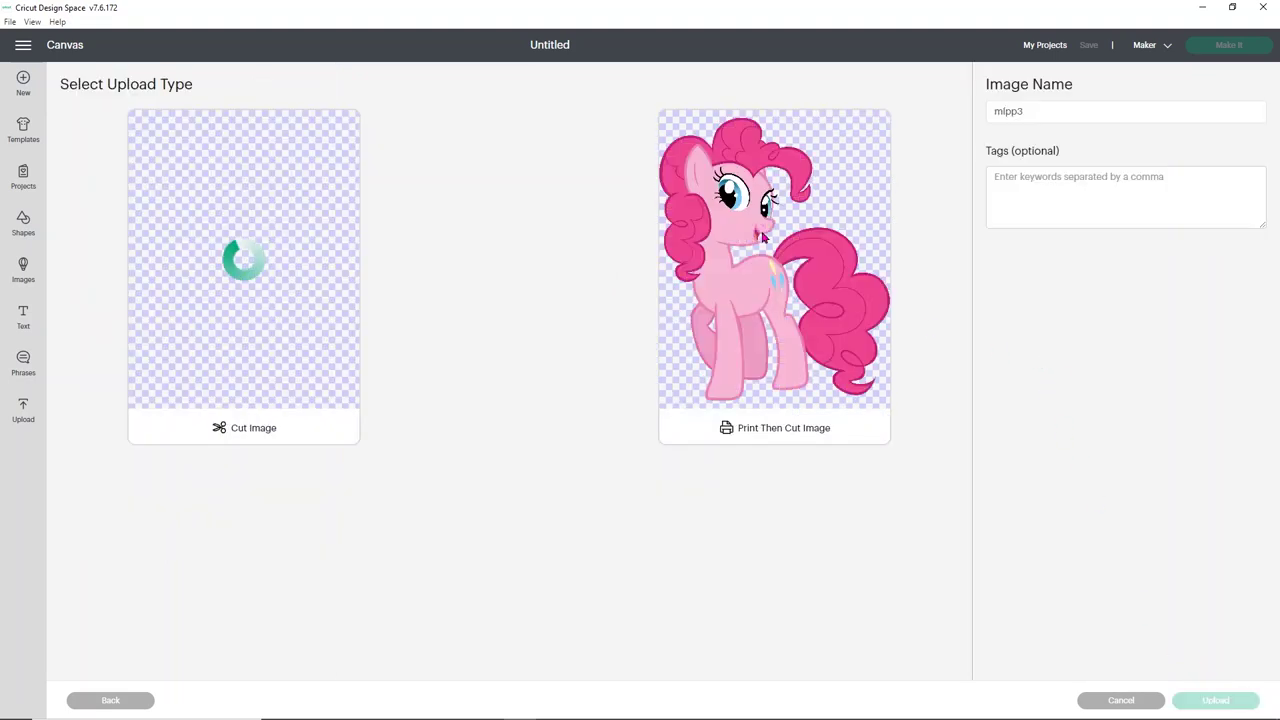
pyautogui.click(766, 240)
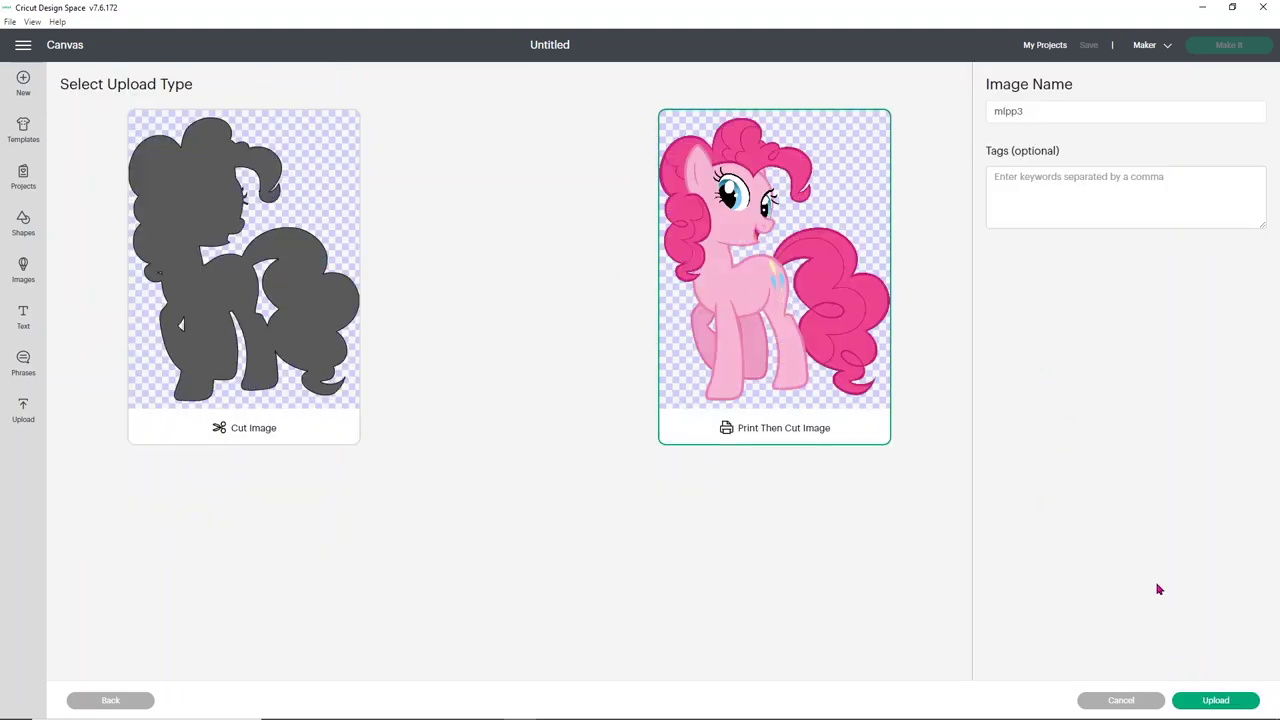
pyautogui.click(1209, 699)
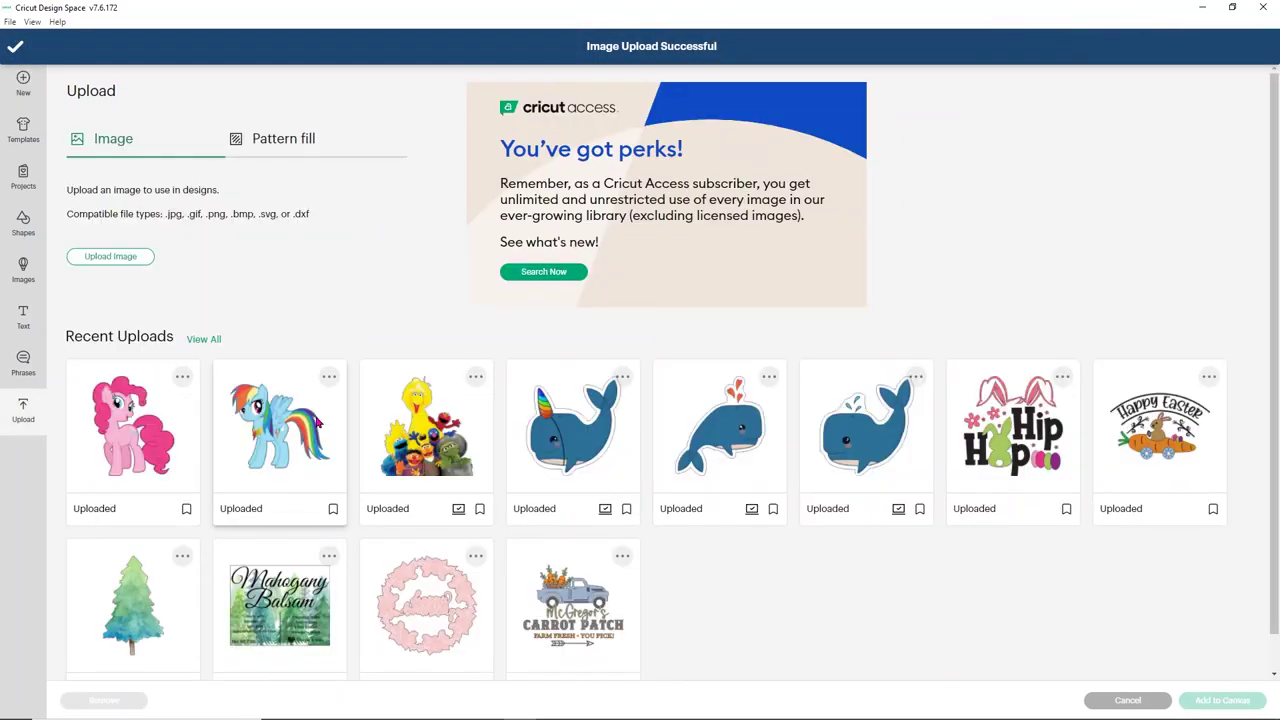
# Add the uploaded blue pony and pink pony images to the canvas together
pyautogui.click(286, 423)
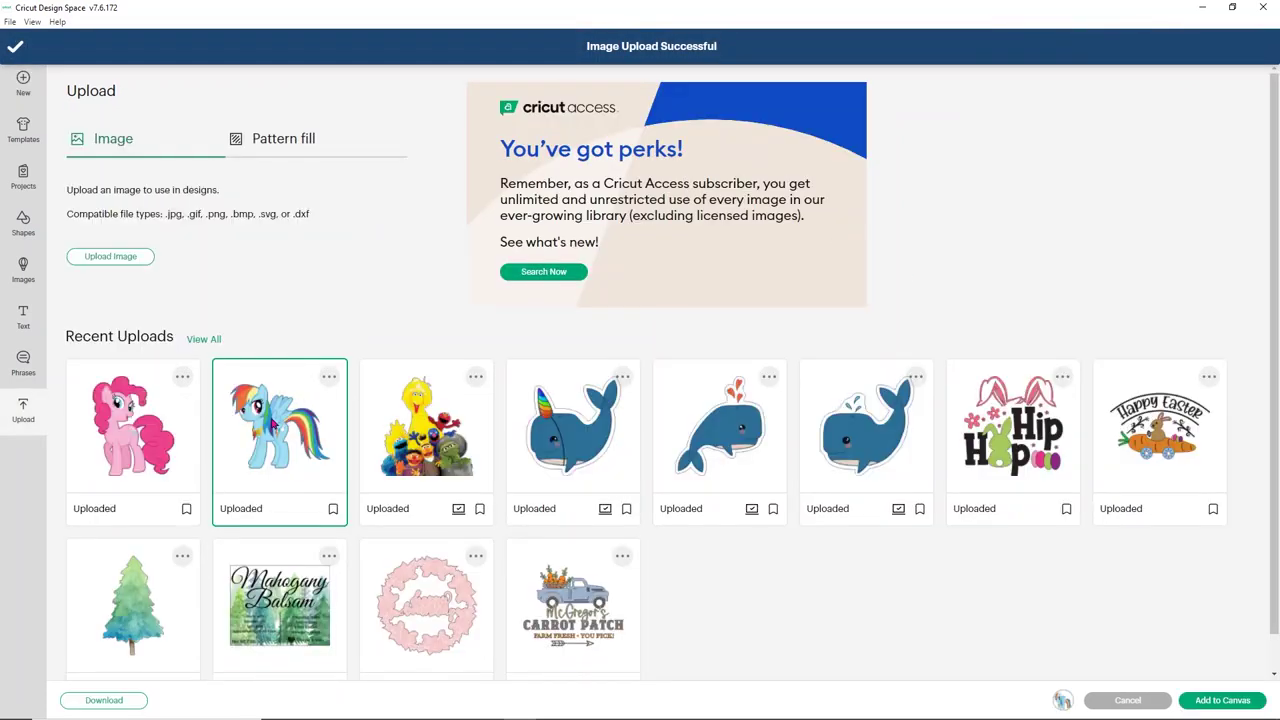
pyautogui.click(178, 420)
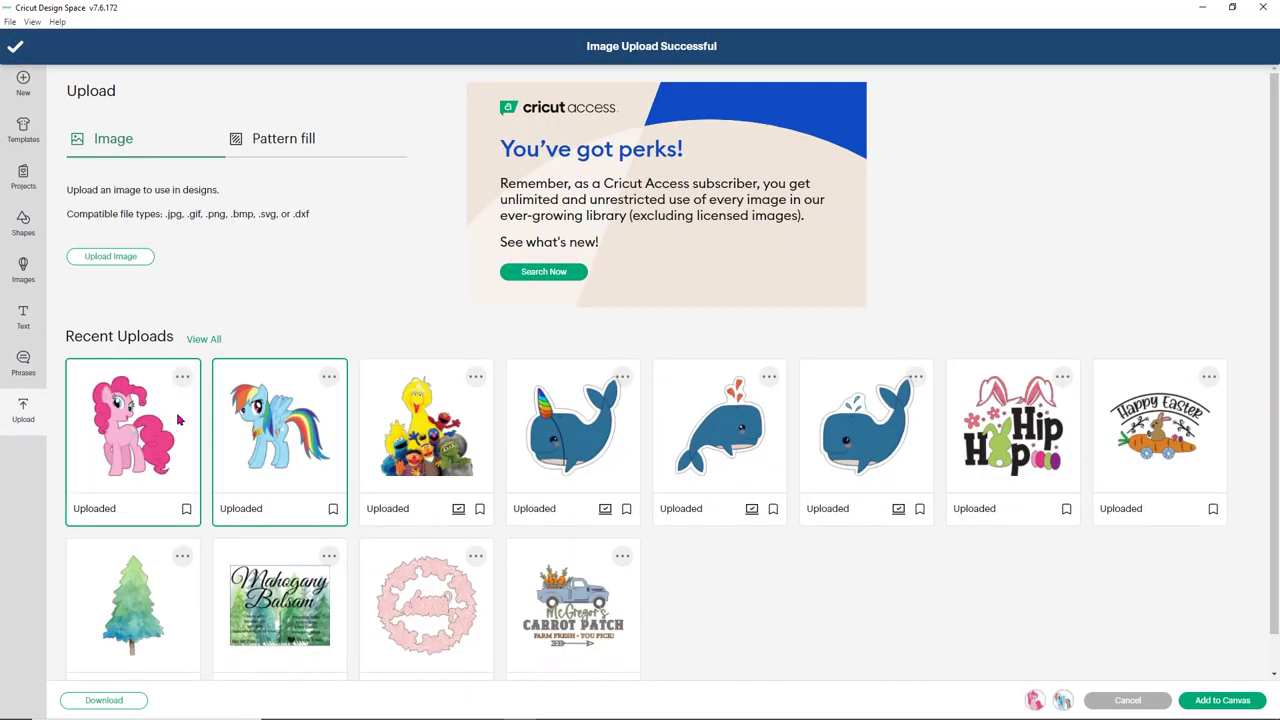
pyautogui.click(1207, 706)
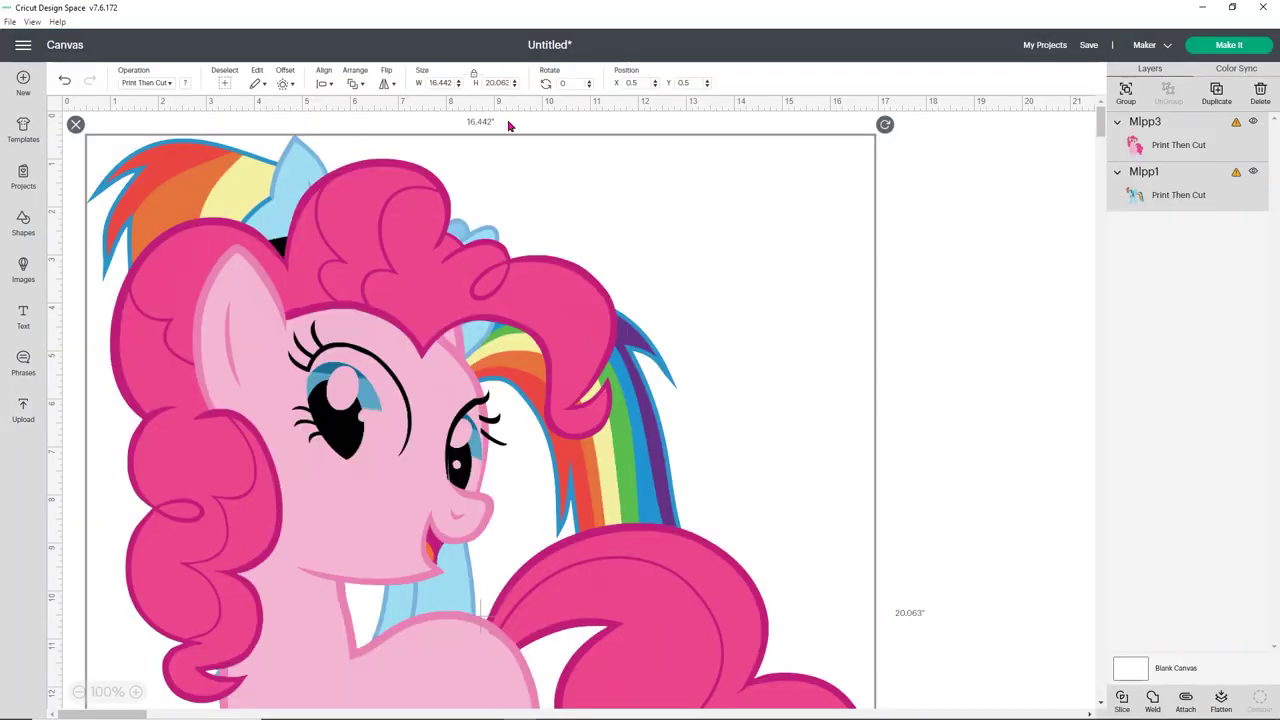
# Resize both ponies together to a width of 5 inches with proportions locked, and deselect them
pyautogui.click(440, 80)
pyautogui.write('5')
pyautogui.press('Return')
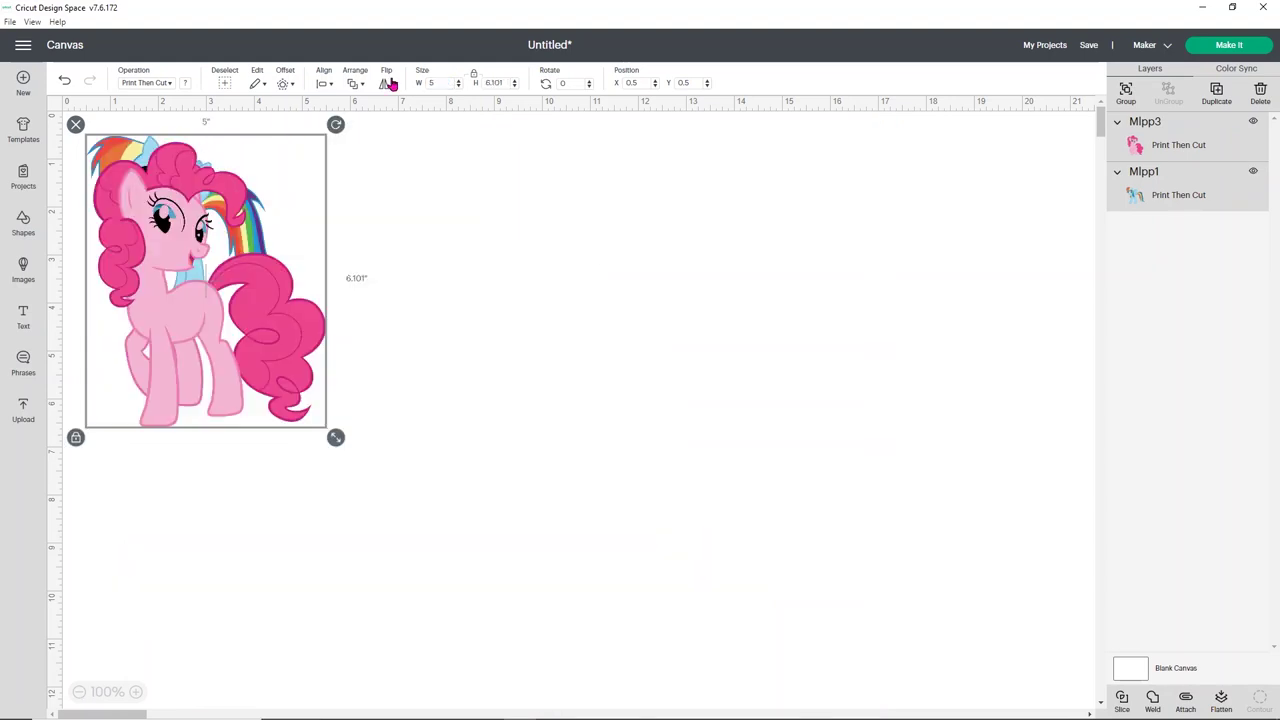
pyautogui.click(471, 275)
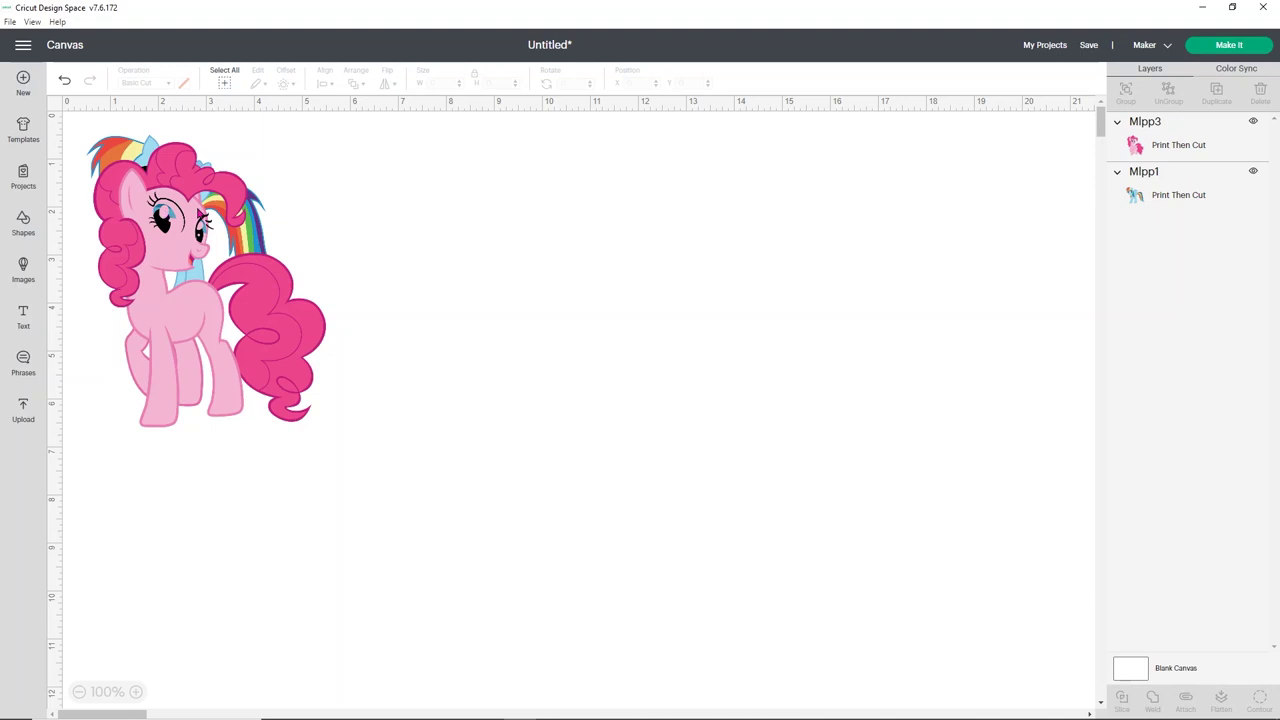
# Move the overlapping ponies apart on the canvas and place the blue pony's layer above the pink pony's
pyautogui.moveTo(155, 330); pyautogui.dragTo(408, 378)
pyautogui.moveTo(172, 214); pyautogui.dragTo(208, 288)
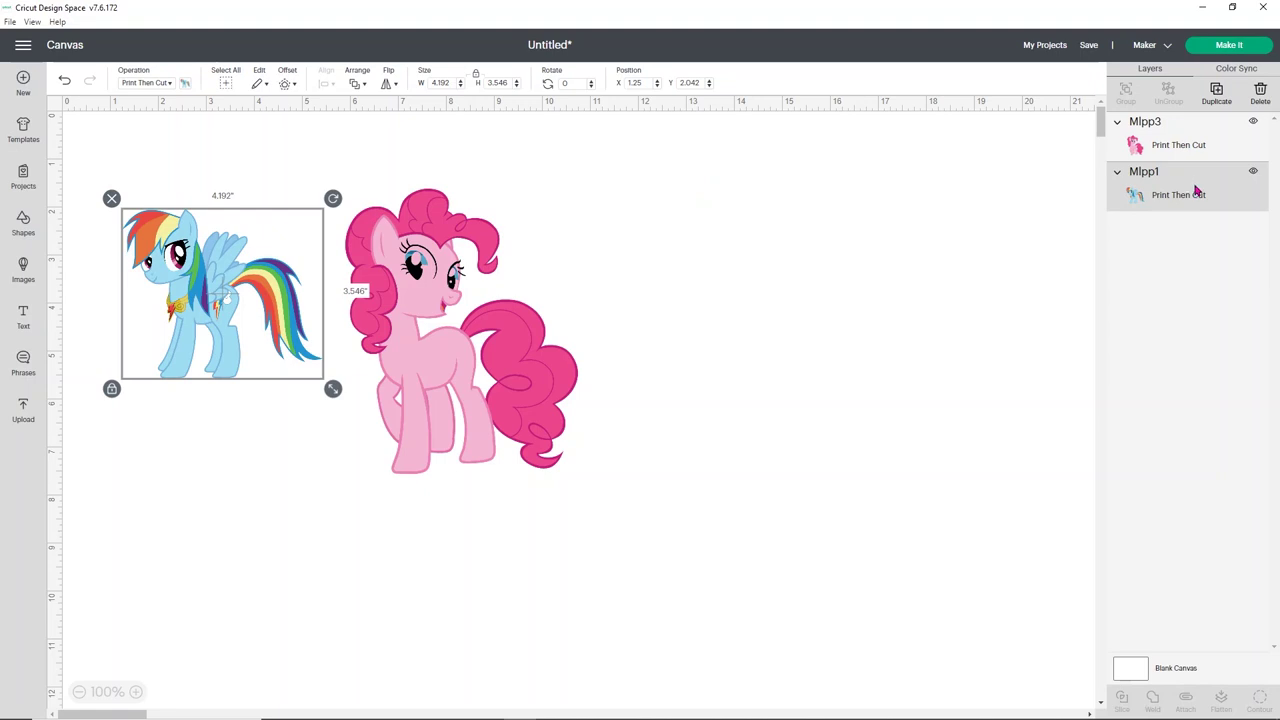
pyautogui.moveTo(1196, 190); pyautogui.dragTo(1192, 130)
# Remove the pink pony from the canvas and move the blue pony to about X 6.583, Y 3.181
pyautogui.moveTo(207, 278); pyautogui.dragTo(830, 313)
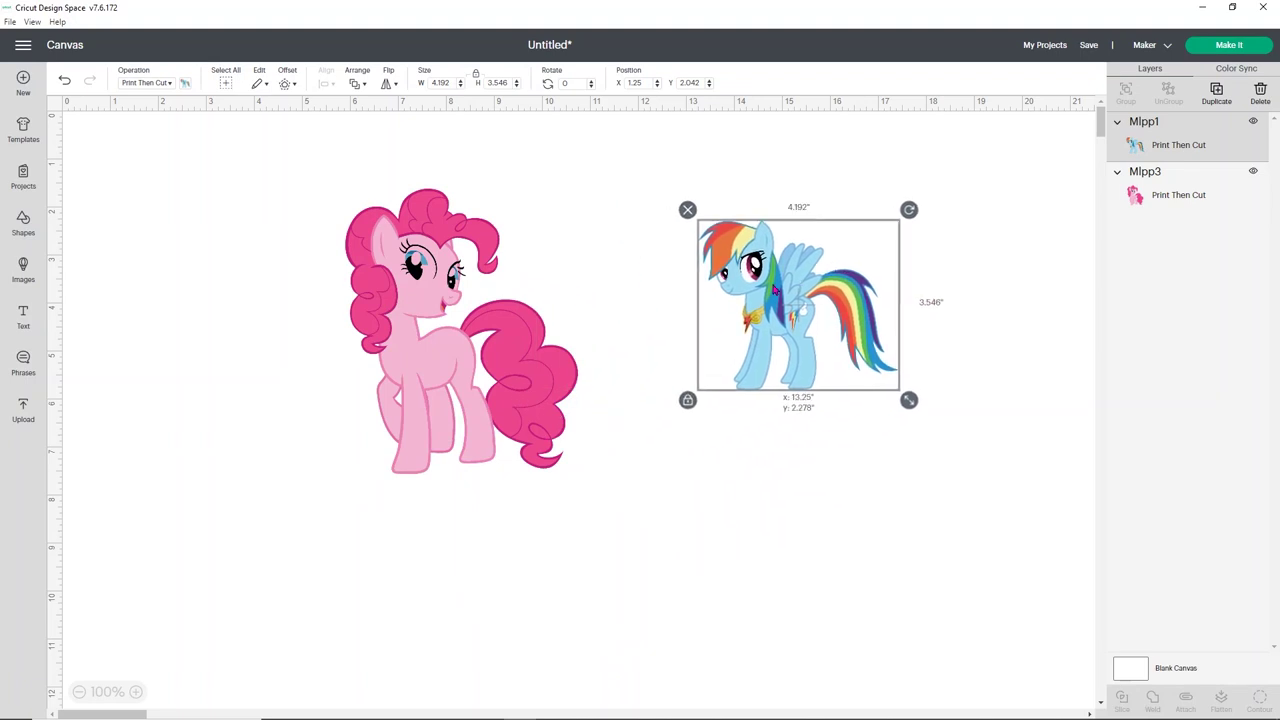
pyautogui.moveTo(405, 273); pyautogui.dragTo(390, 292)
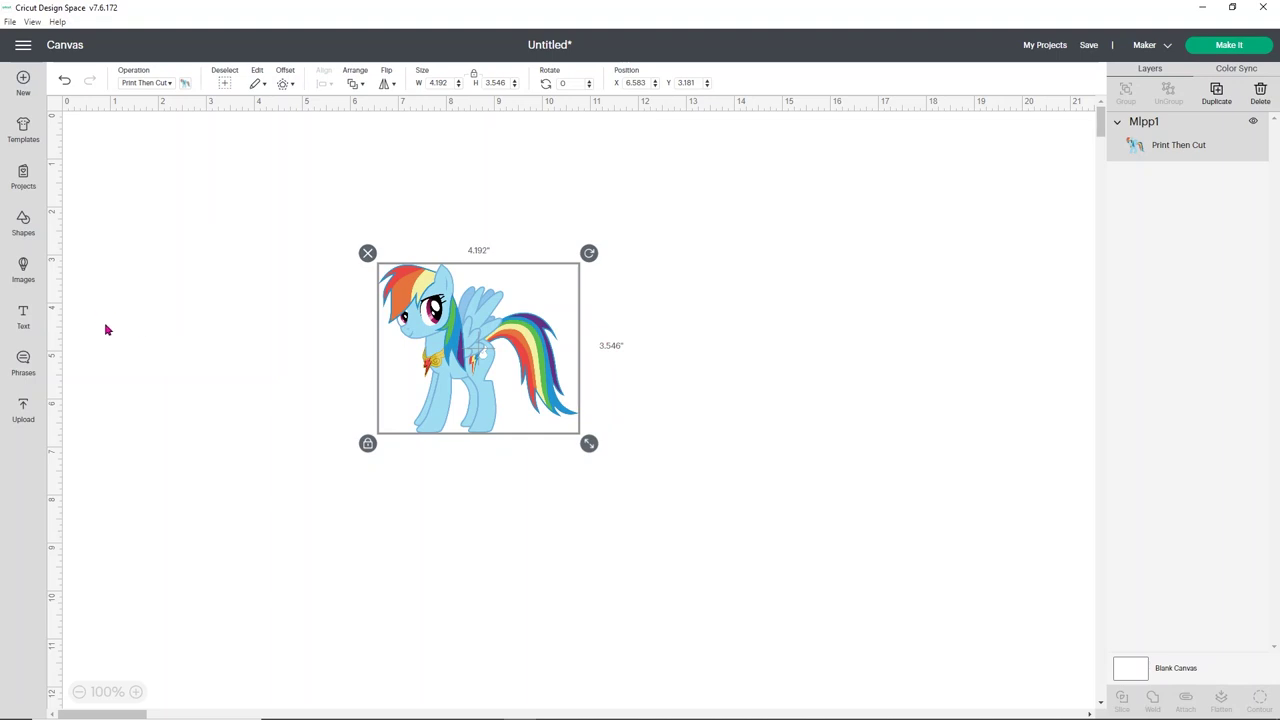
# Search the image library for "rainbow"
pyautogui.click(24, 272)
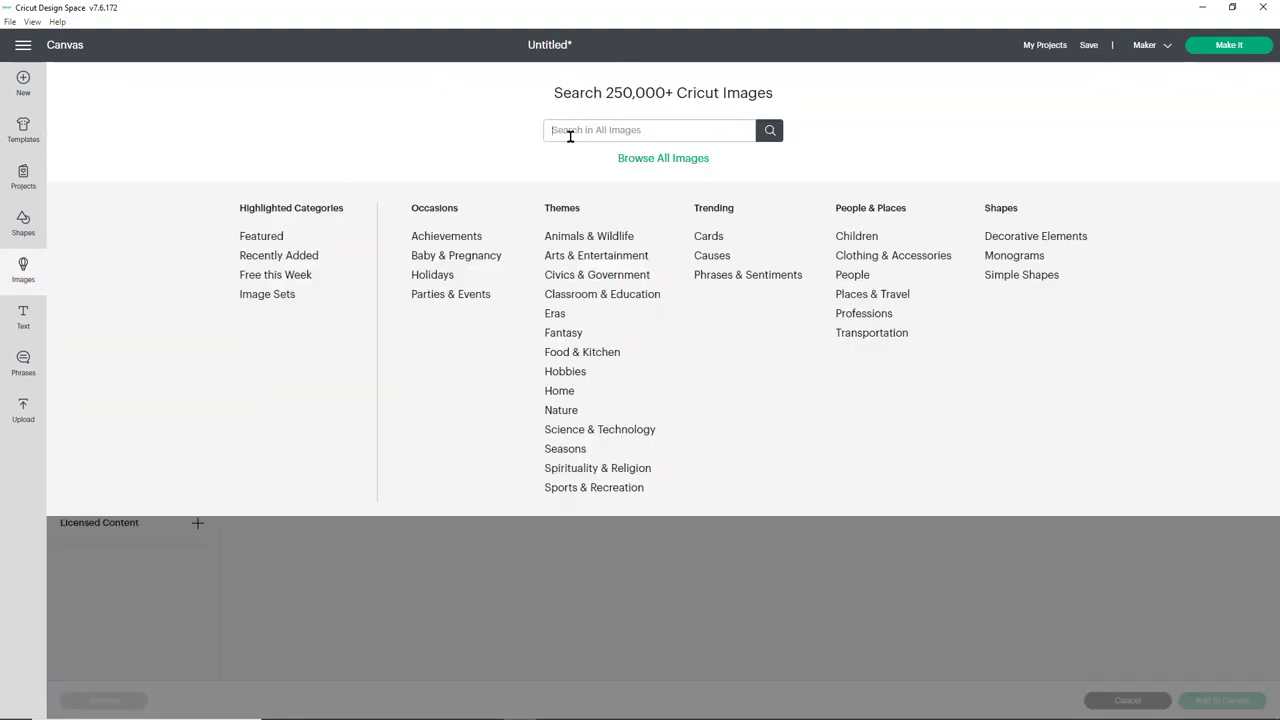
pyautogui.write('rainbow')
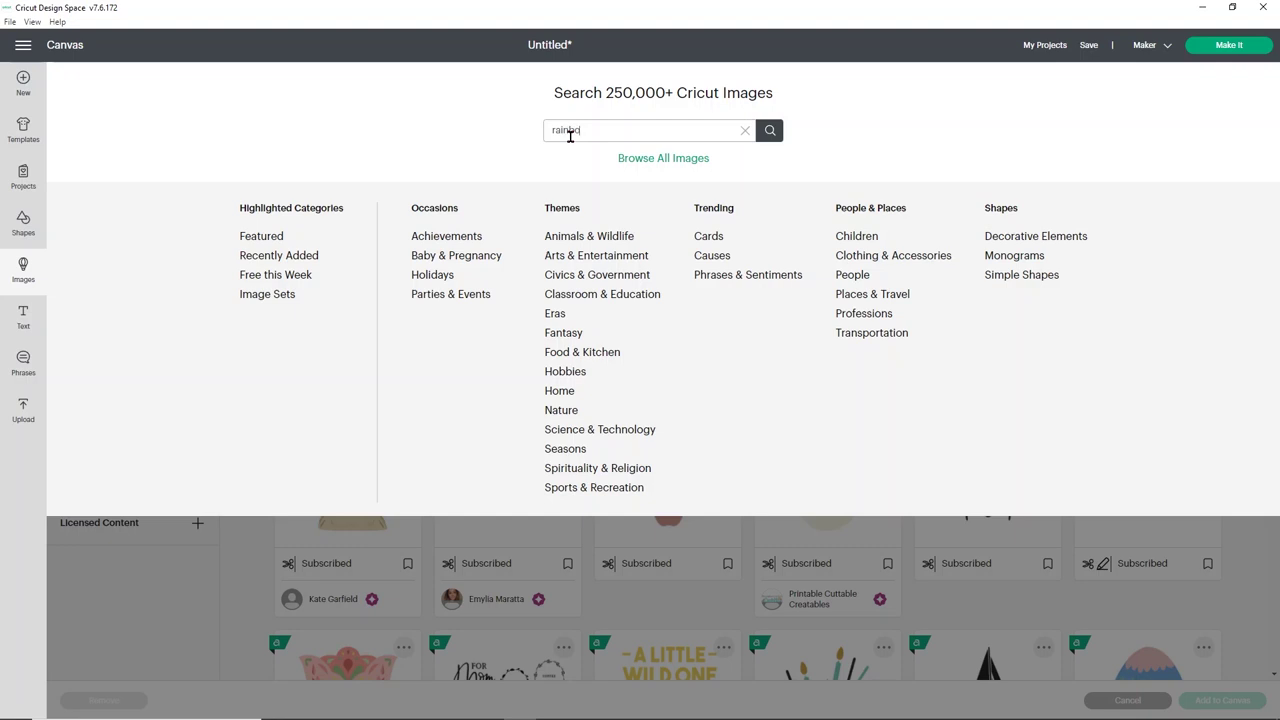
pyautogui.click(769, 136)
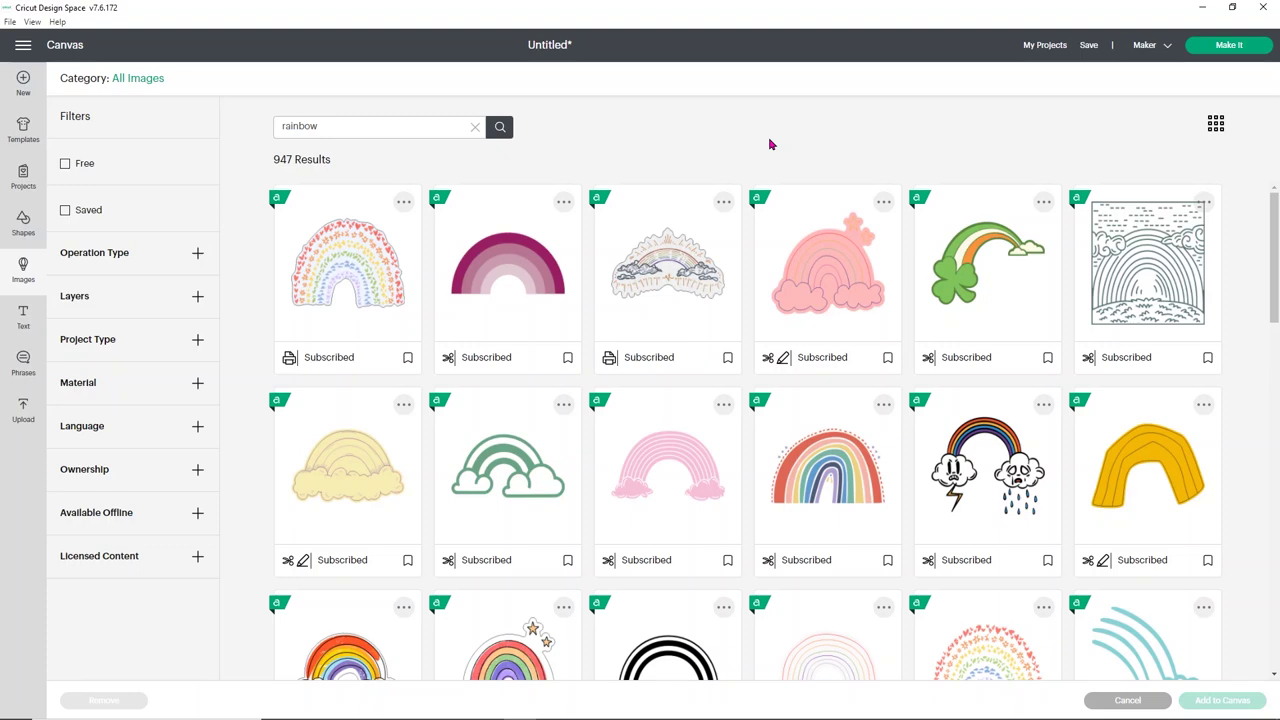
# Select the black-outlined rainbow with white clouds and the bright rainbow with pale teal clouds from the results
pyautogui.scroll(-2, 706, 216)
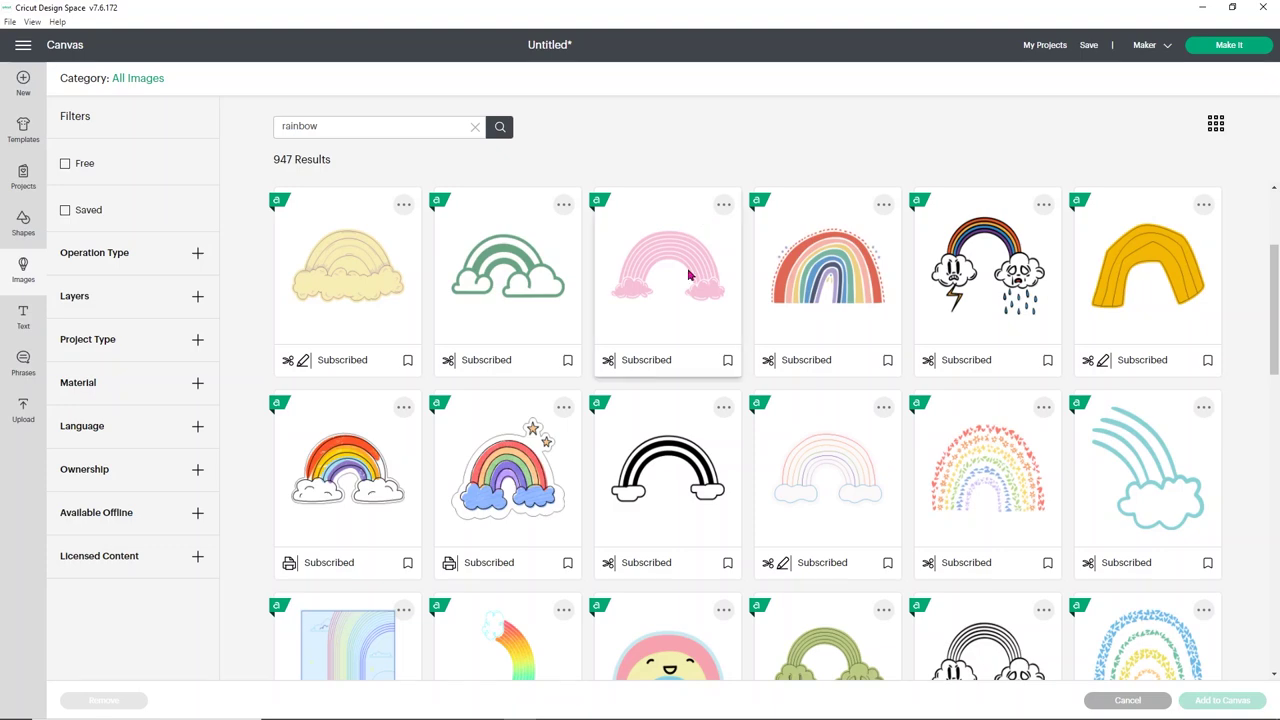
pyautogui.scroll(-3, 703, 218)
pyautogui.scroll(-3, 583, 361)
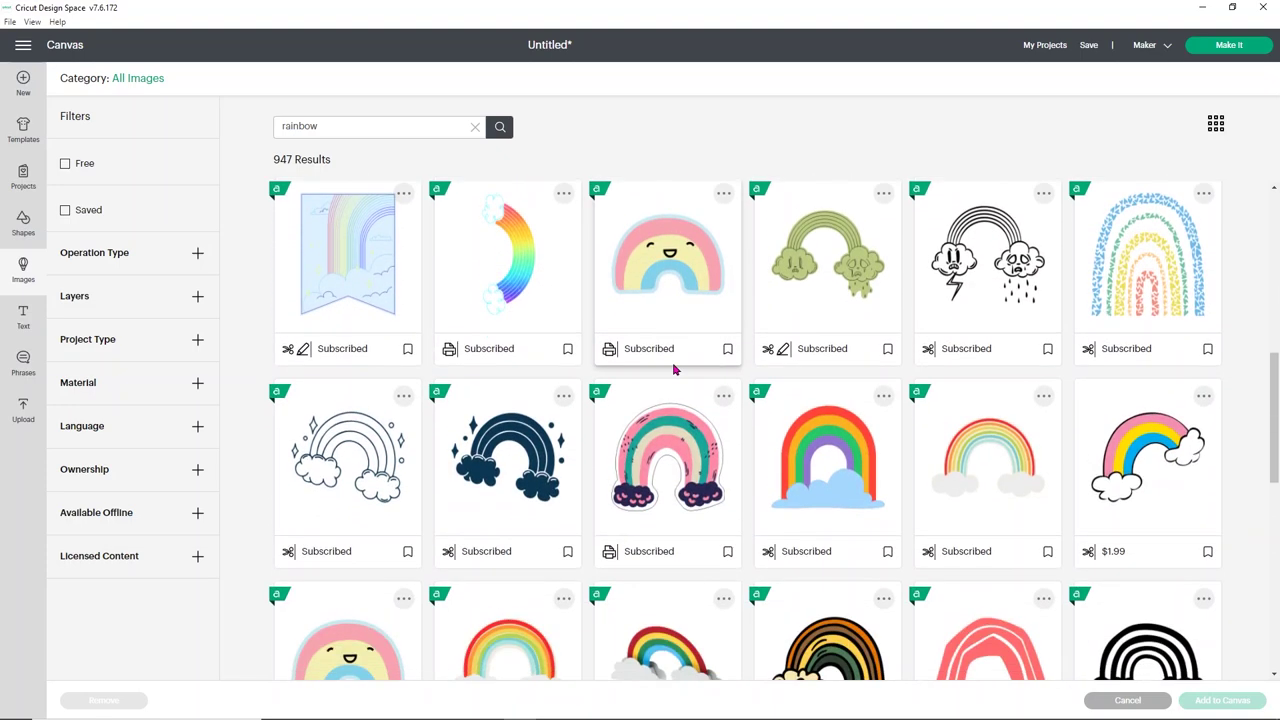
pyautogui.scroll(-1, 512, 403)
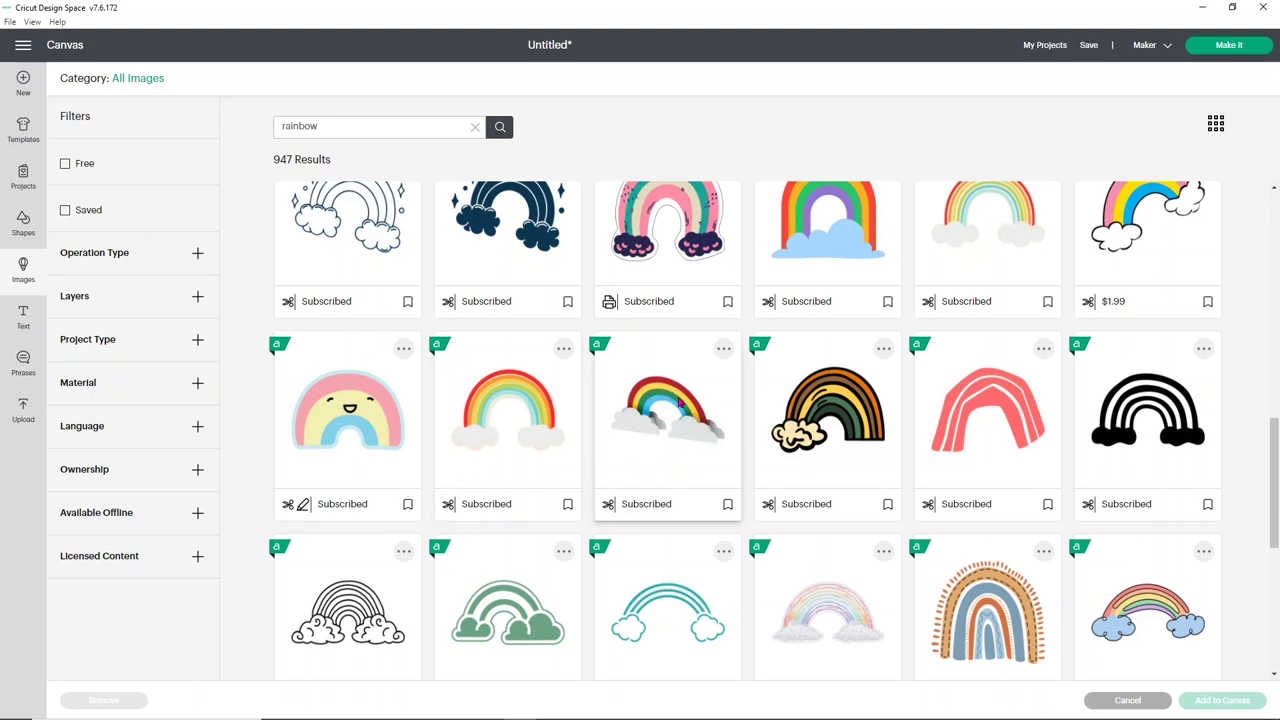
pyautogui.scroll(-7, 700, 376)
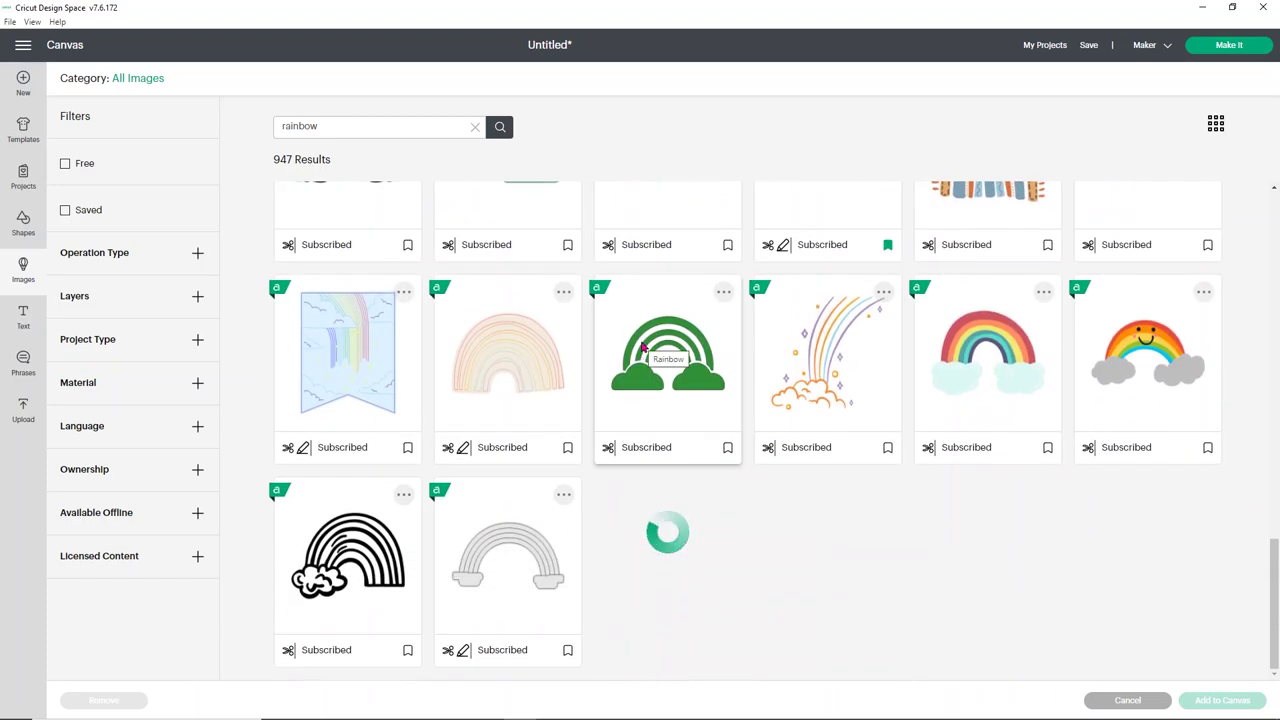
pyautogui.scroll(-2, 660, 330)
pyautogui.scroll(-2, 665, 314)
pyautogui.scroll(-3, 1249, 343)
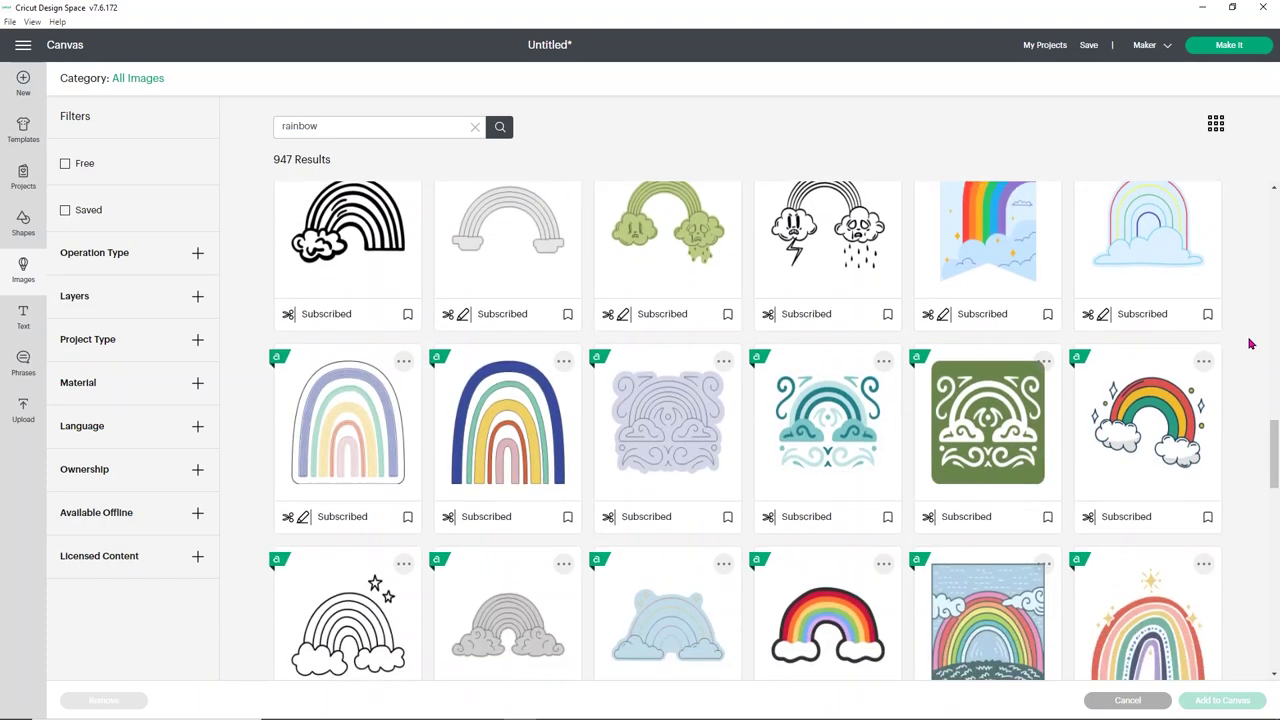
pyautogui.scroll(-3, 1249, 343)
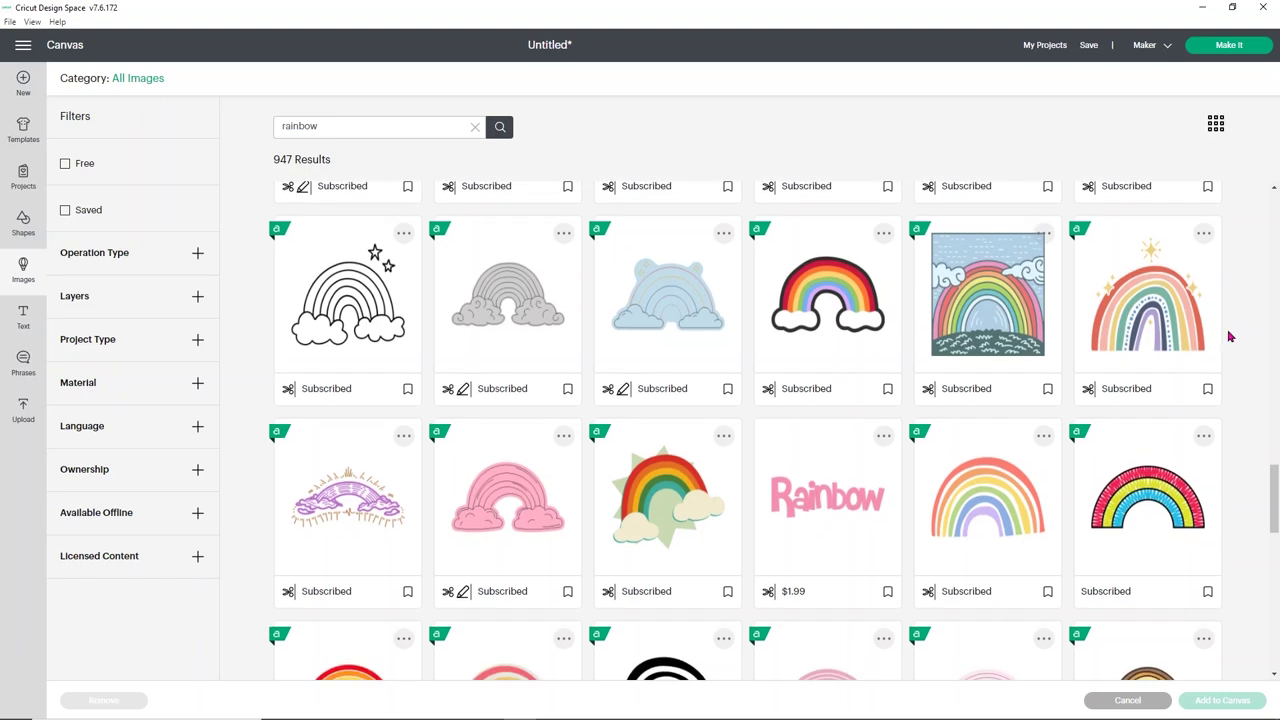
pyautogui.click(855, 314)
pyautogui.scroll(-2, 826, 326)
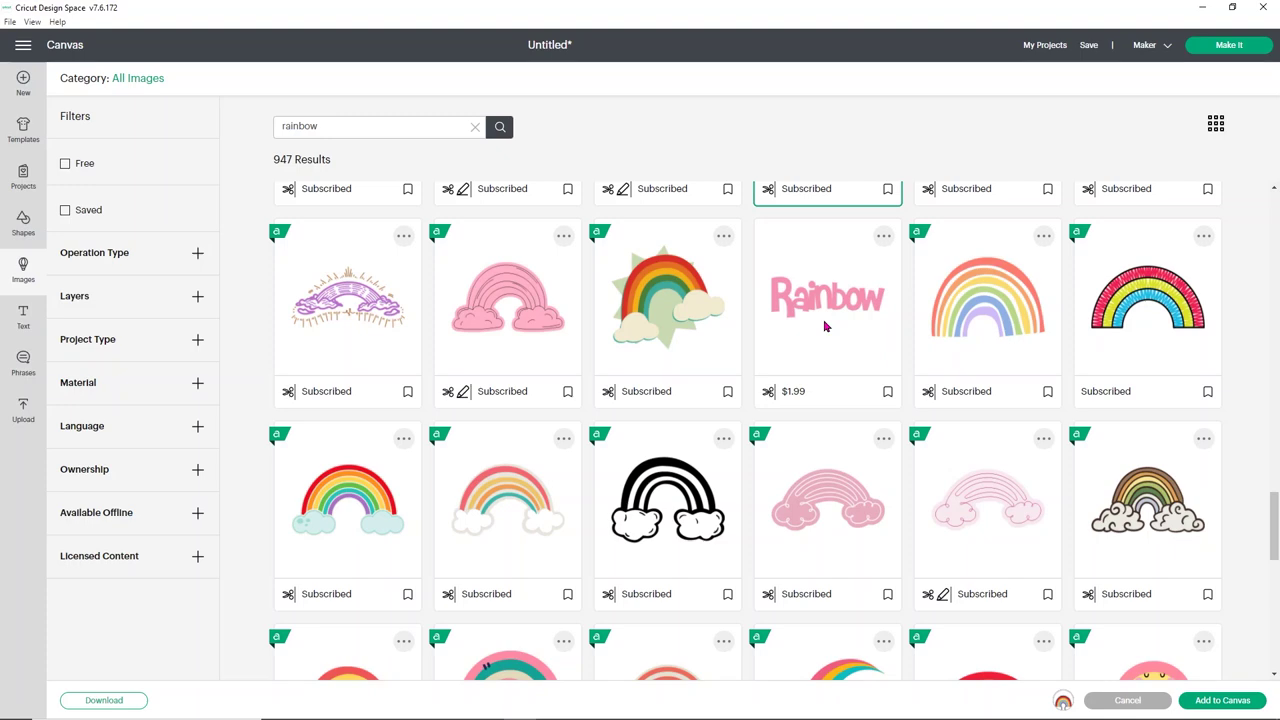
pyautogui.click(348, 498)
pyautogui.scroll(-2, 1117, 313)
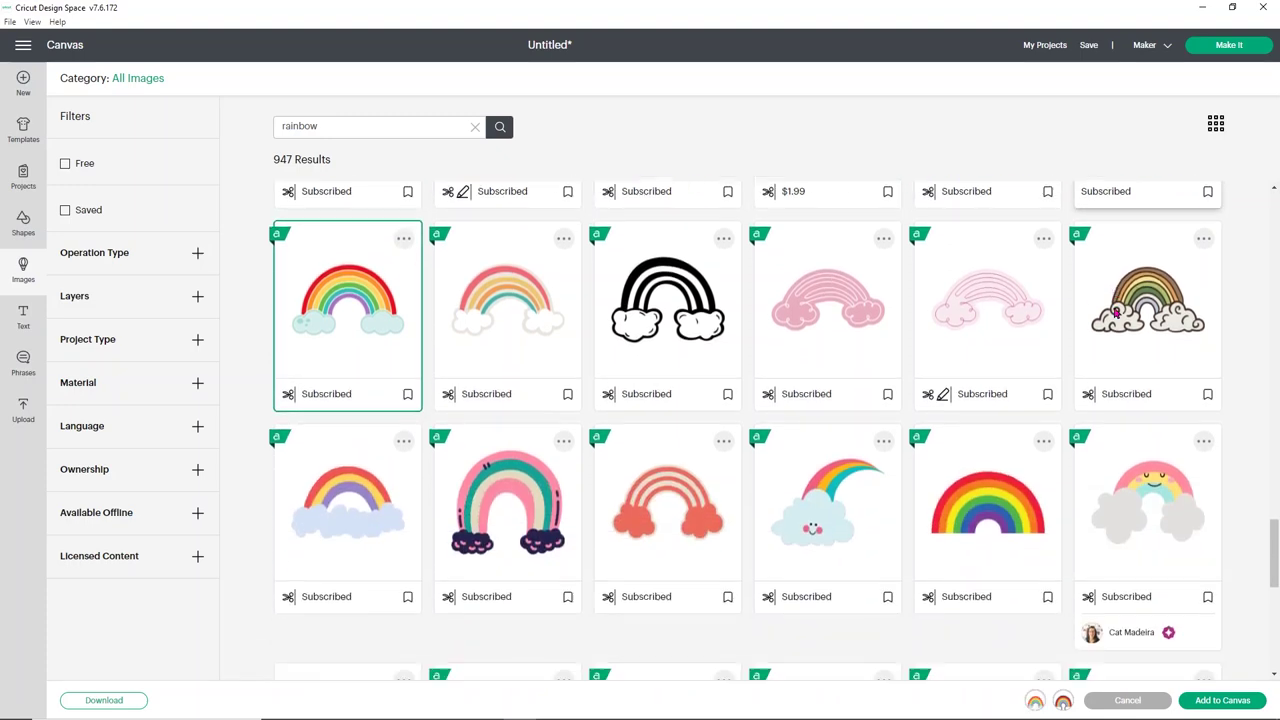
# Also select the dark-outlined rainbow with teal clouds and stars, and add all three selected rainbows to the canvas
pyautogui.scroll(-1, 1117, 313)
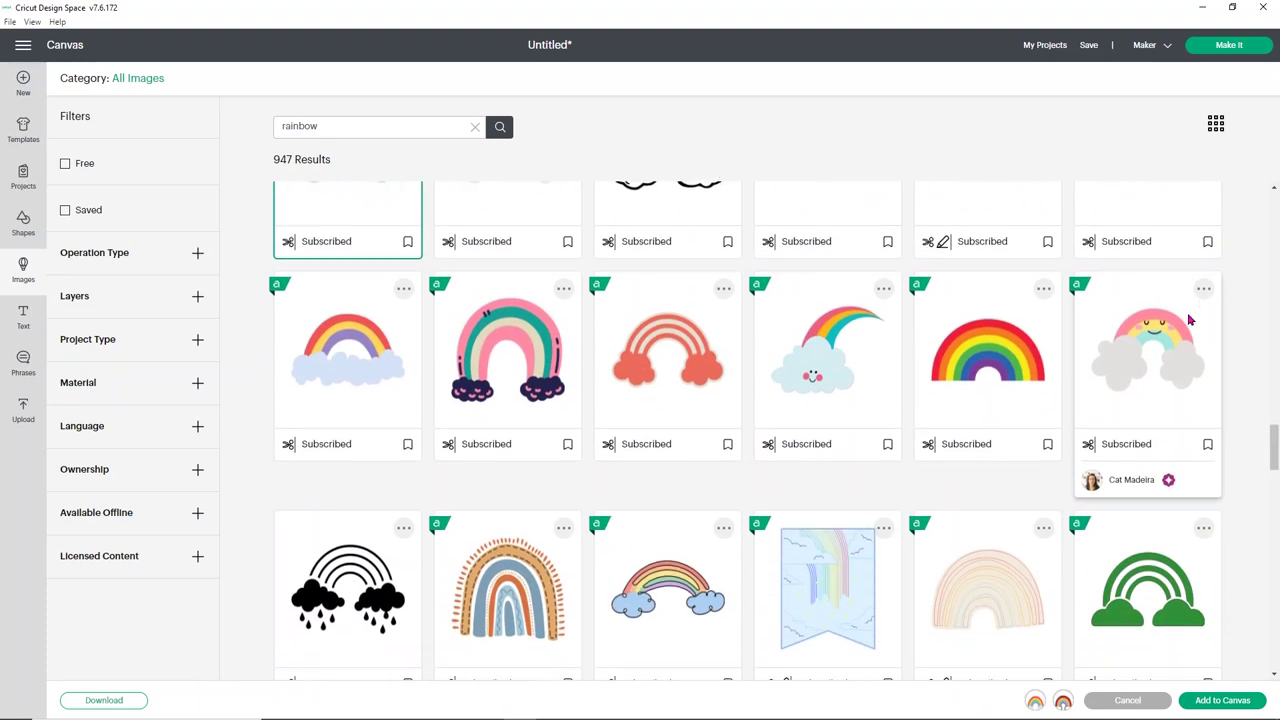
pyautogui.scroll(-2, 1190, 320)
pyautogui.scroll(-3, 1190, 320)
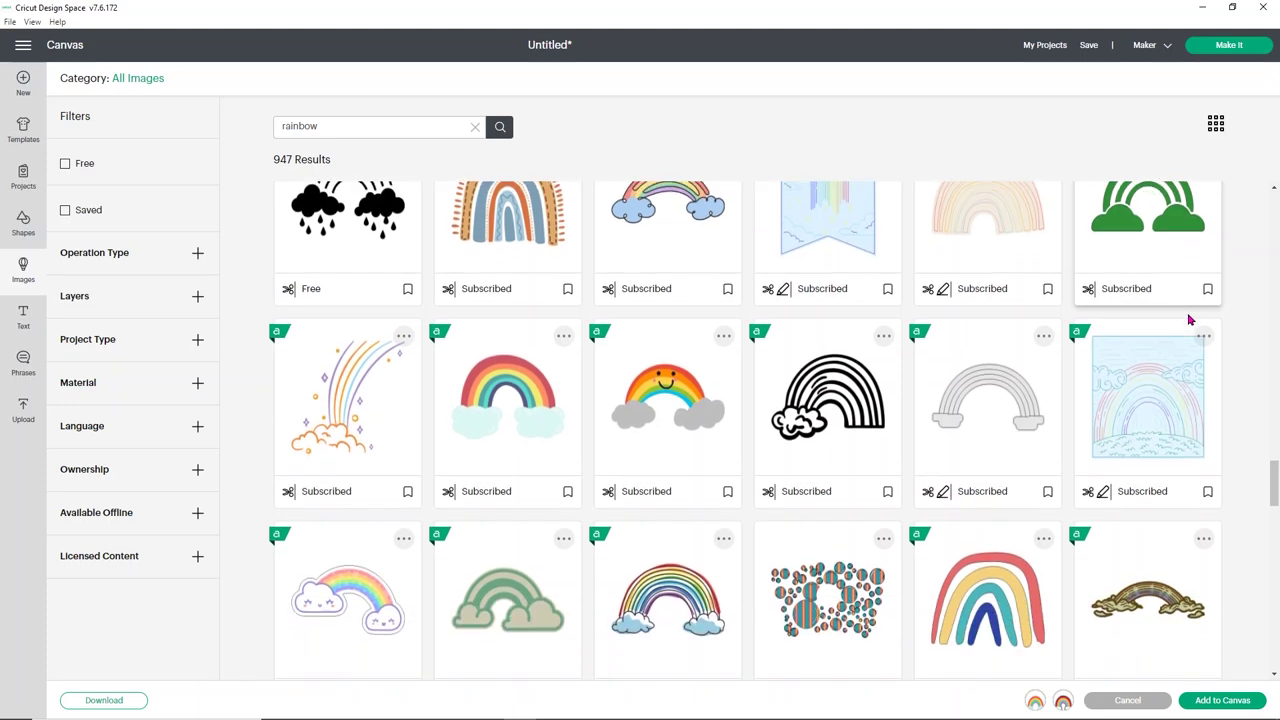
pyautogui.scroll(-4, 1216, 331)
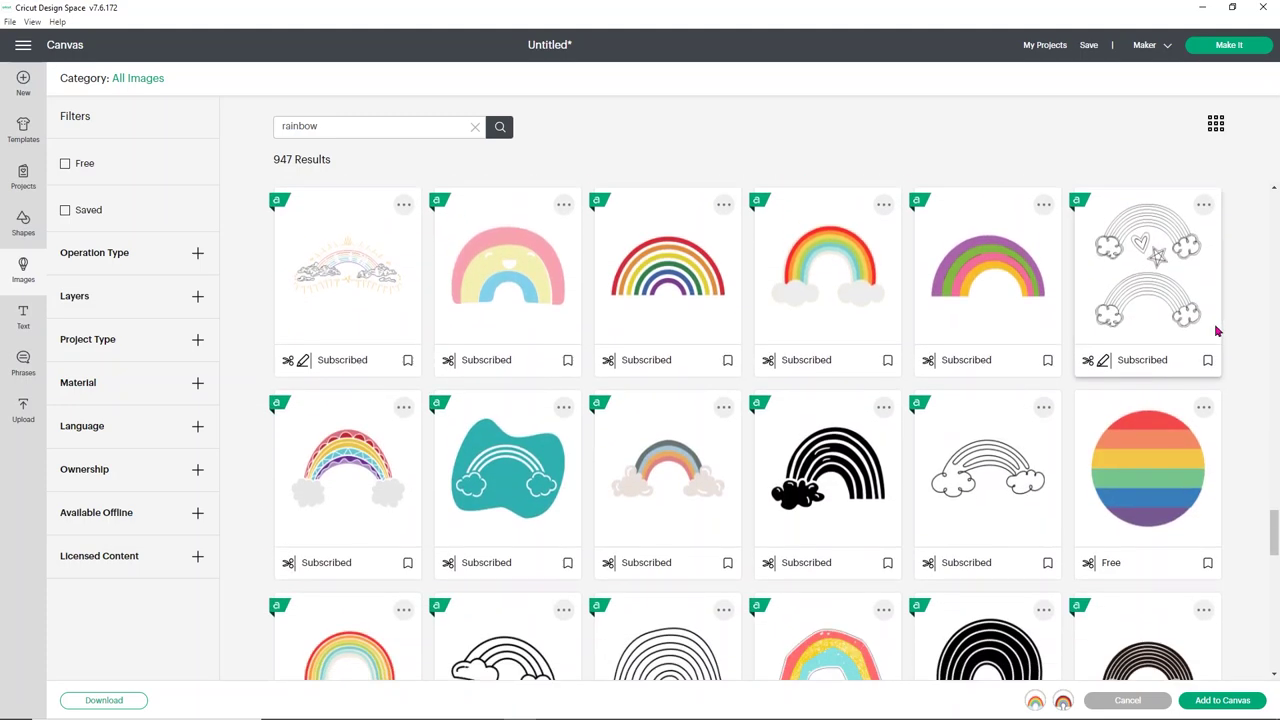
pyautogui.scroll(-1, 1235, 338)
pyautogui.scroll(1, 1235, 338)
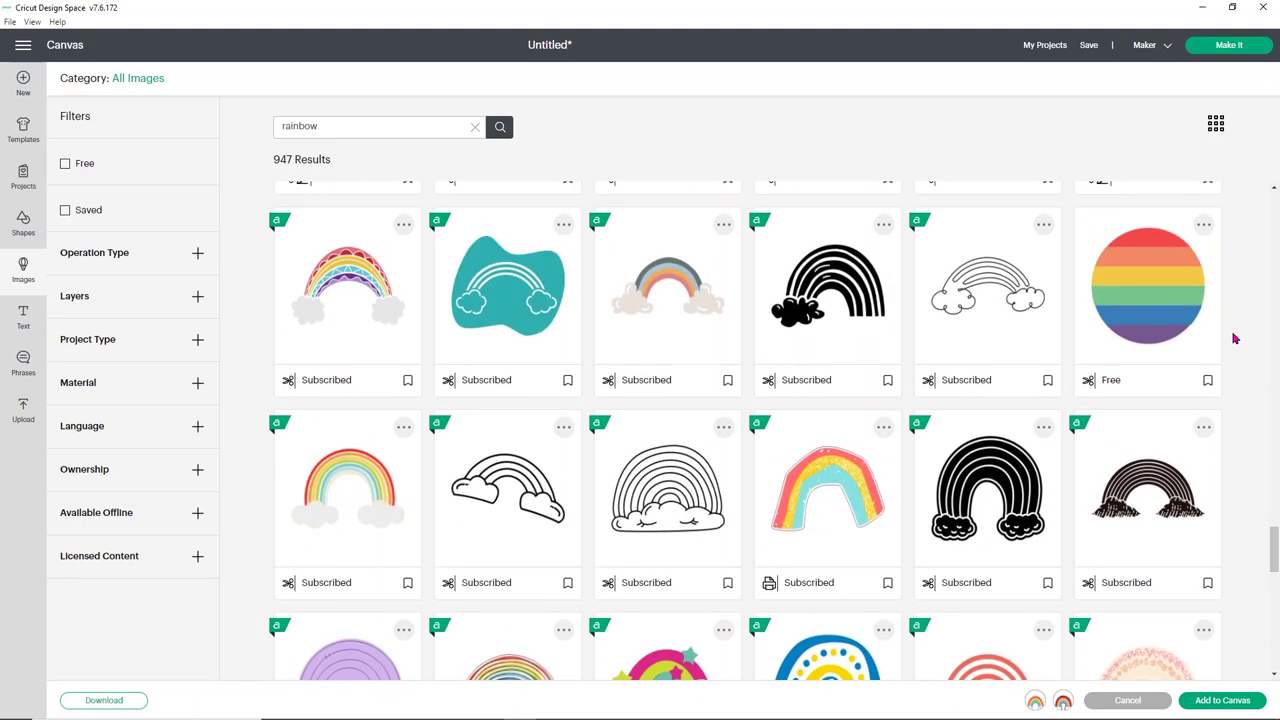
pyautogui.scroll(-4, 1235, 338)
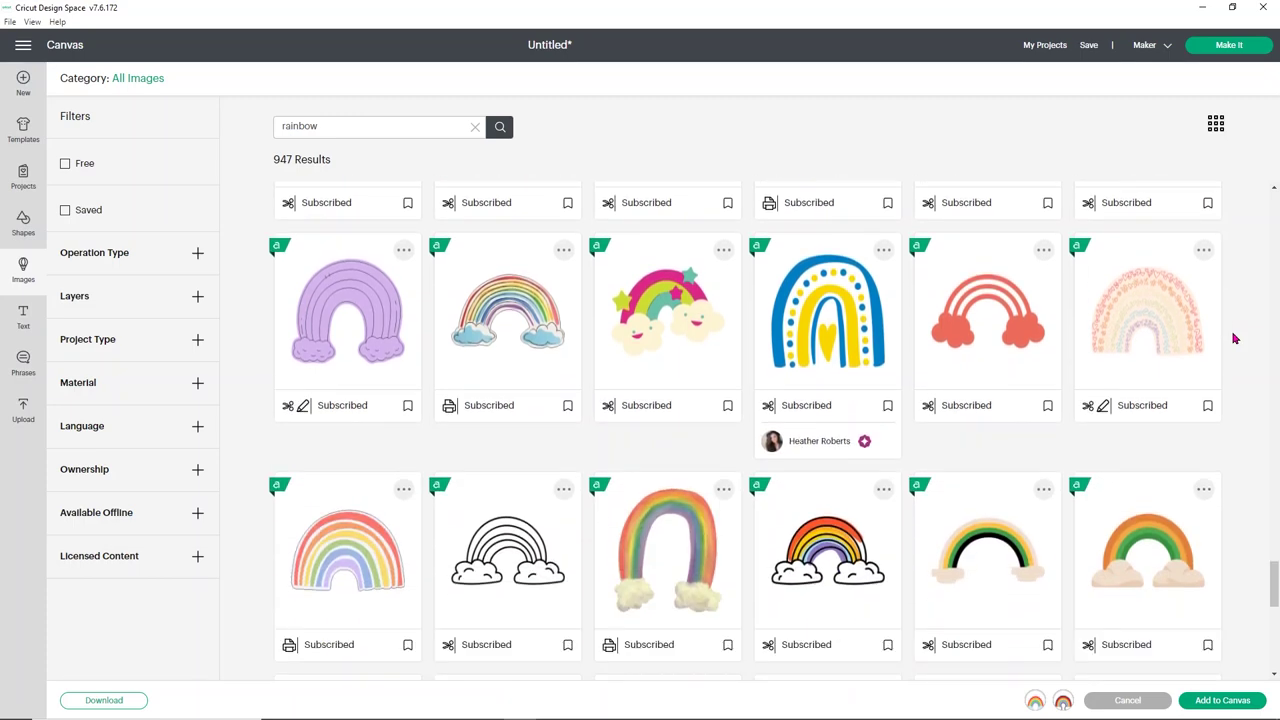
pyautogui.scroll(-2, 566, 429)
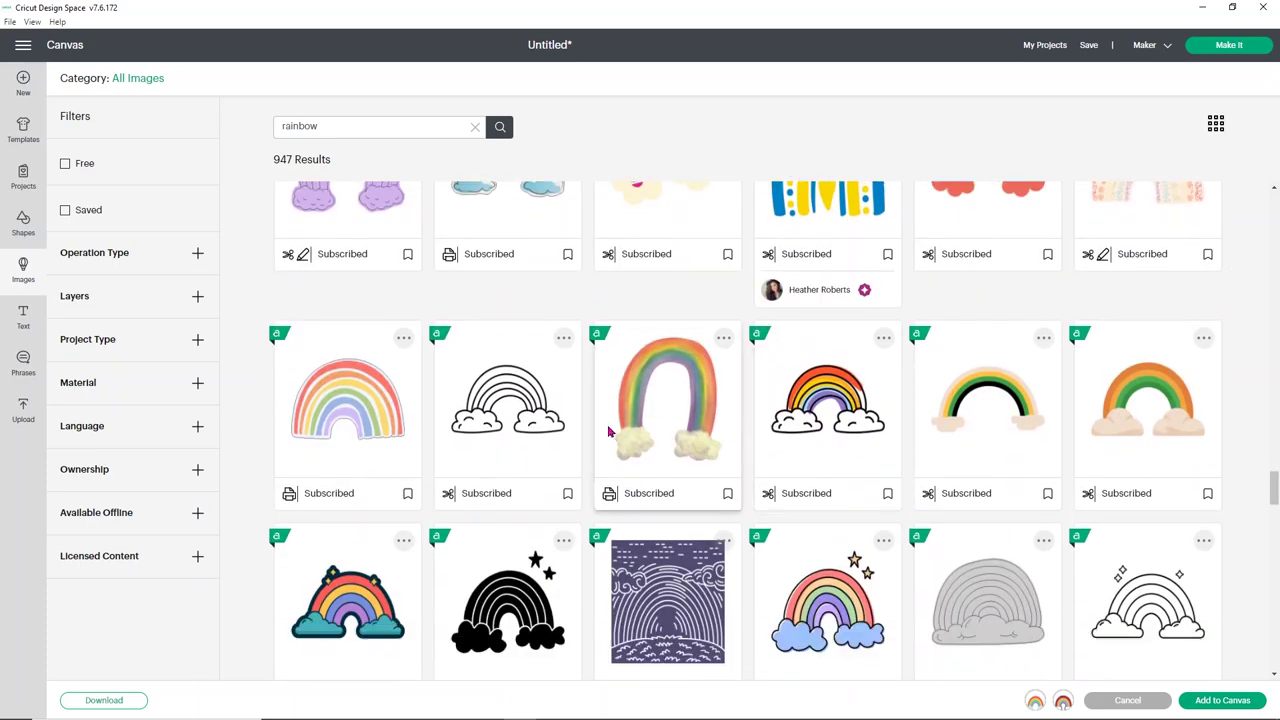
pyautogui.click(378, 482)
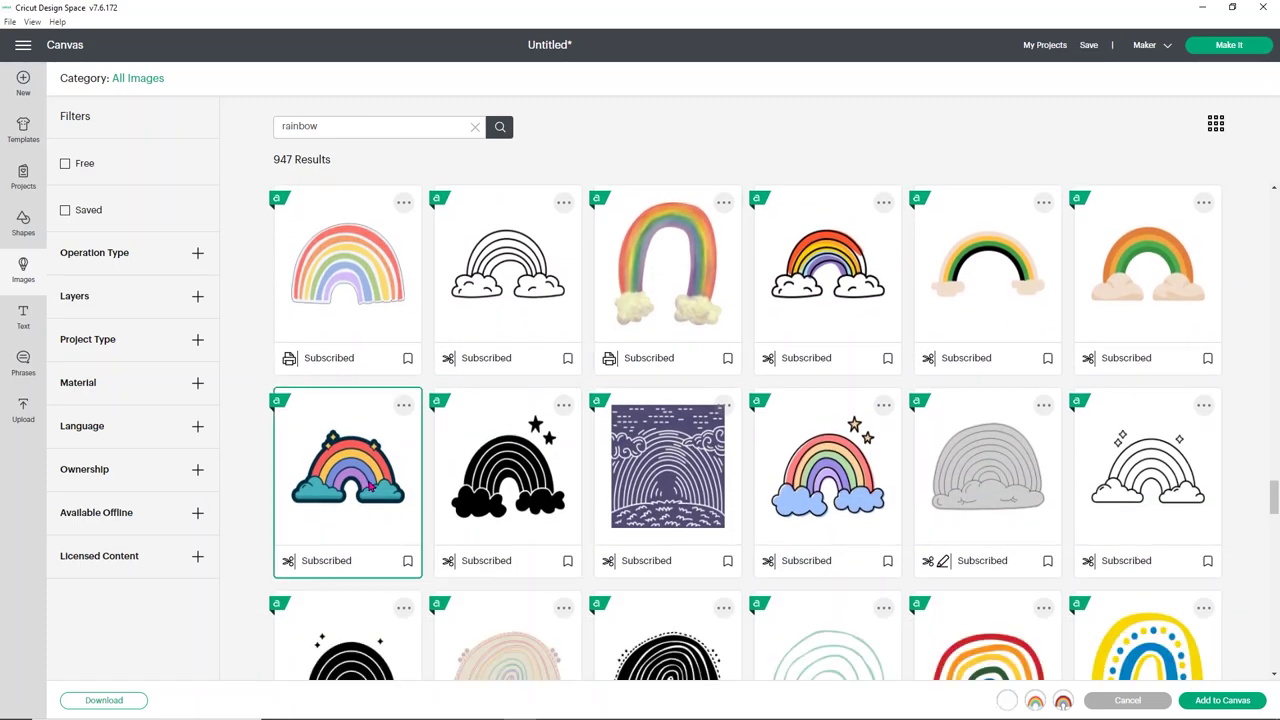
pyautogui.scroll(-2, 1158, 398)
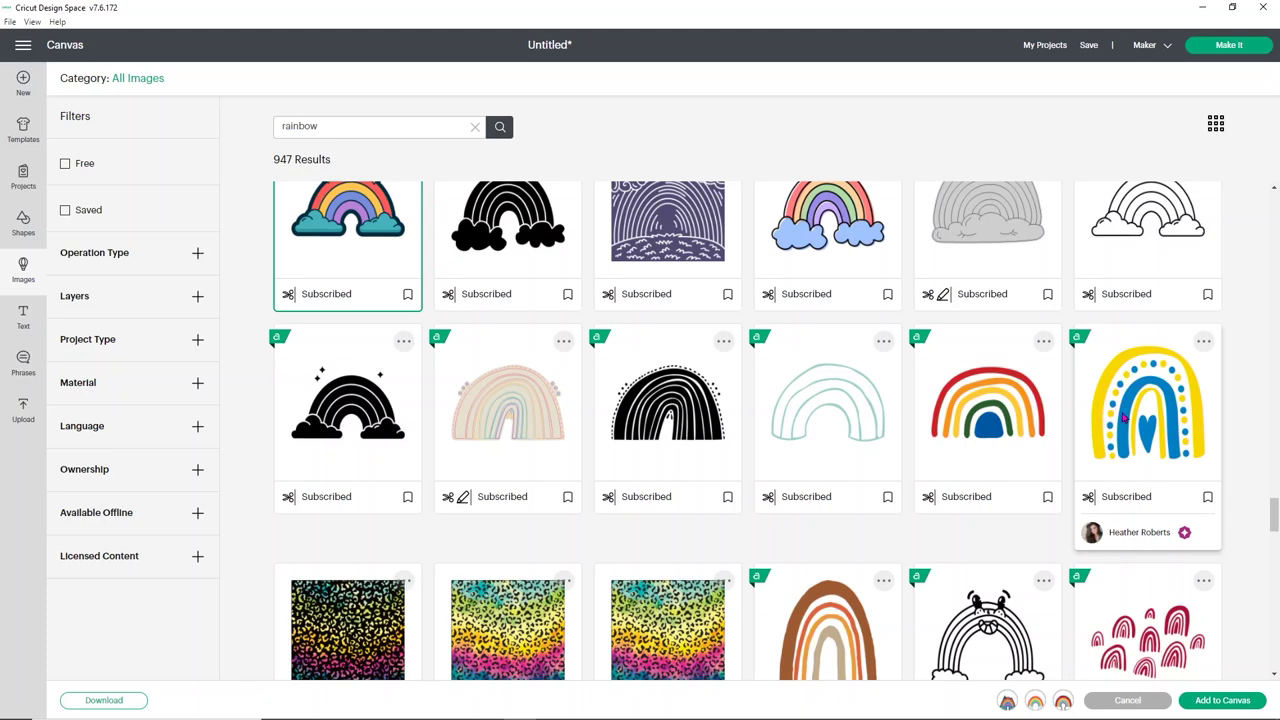
pyautogui.scroll(-4, 1125, 420)
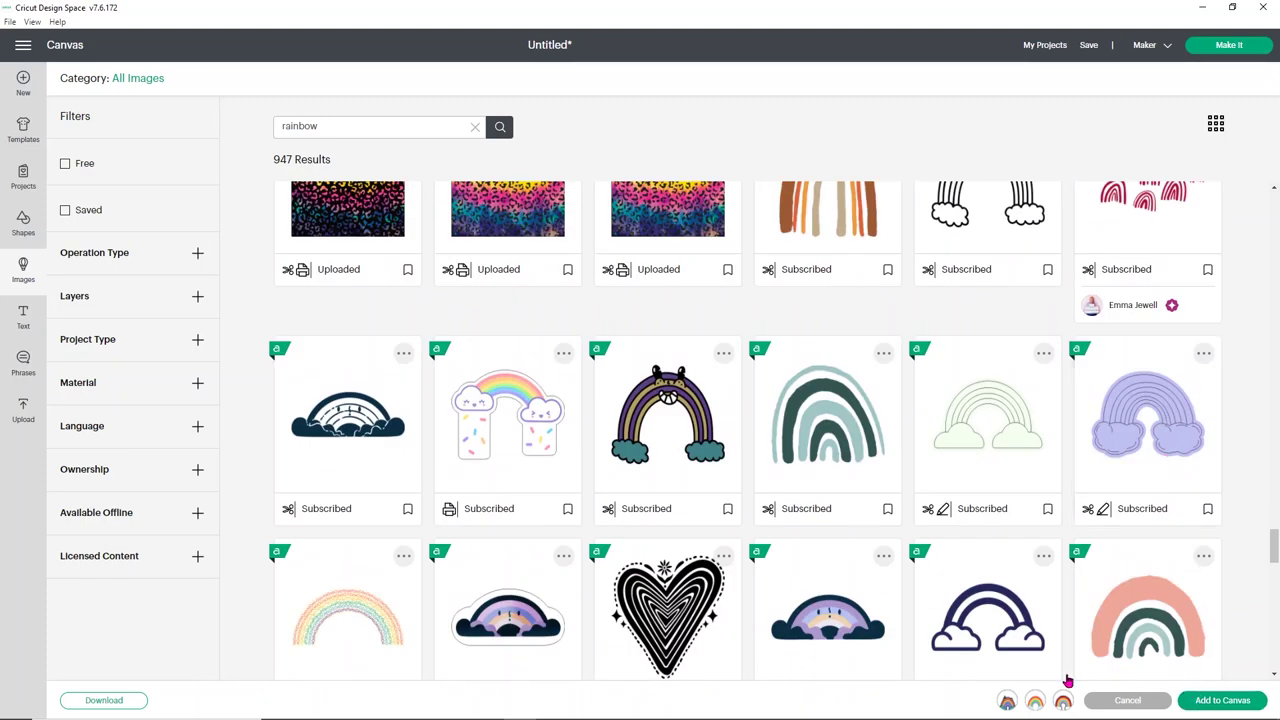
pyautogui.press('Escape')
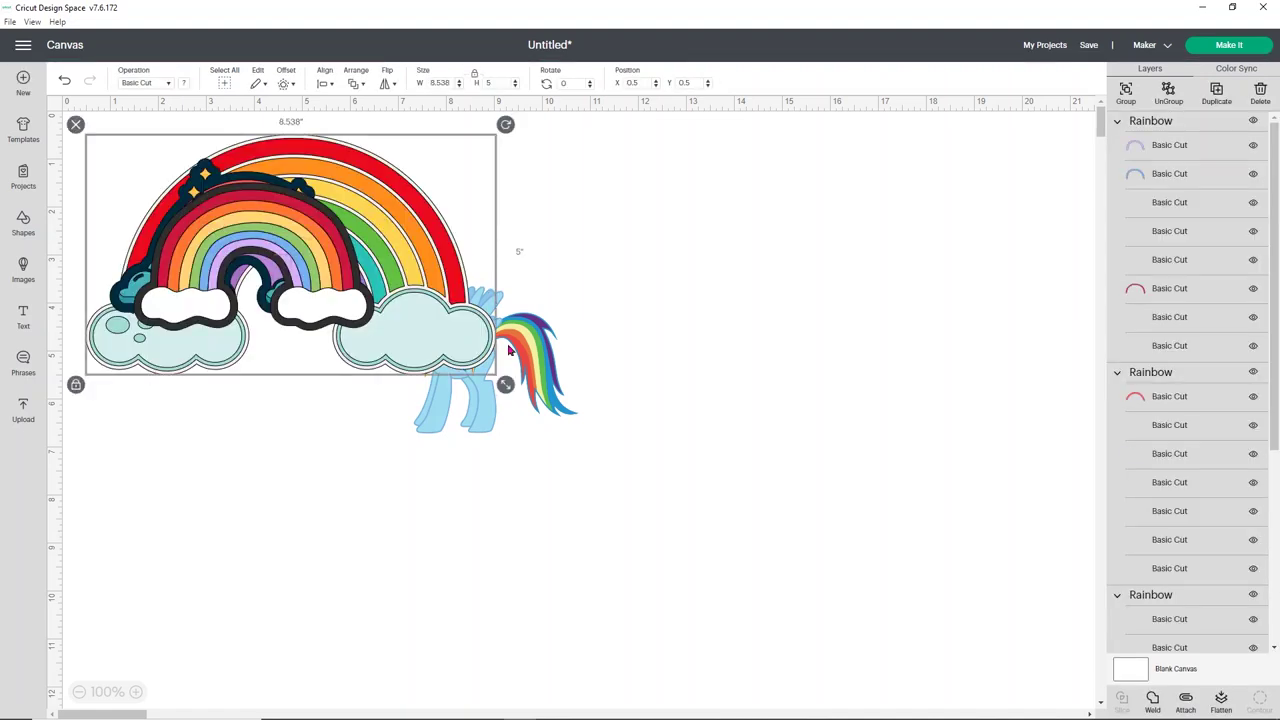
# Spread the pony and rainbows apart on the canvas, and delete the rainbow with teal clouds and stars and the pale-teal-cloud rainbow
pyautogui.moveTo(520, 345); pyautogui.dragTo(965, 335)
pyautogui.moveTo(233, 243); pyautogui.dragTo(616, 418)
pyautogui.moveTo(244, 226); pyautogui.dragTo(375, 459)
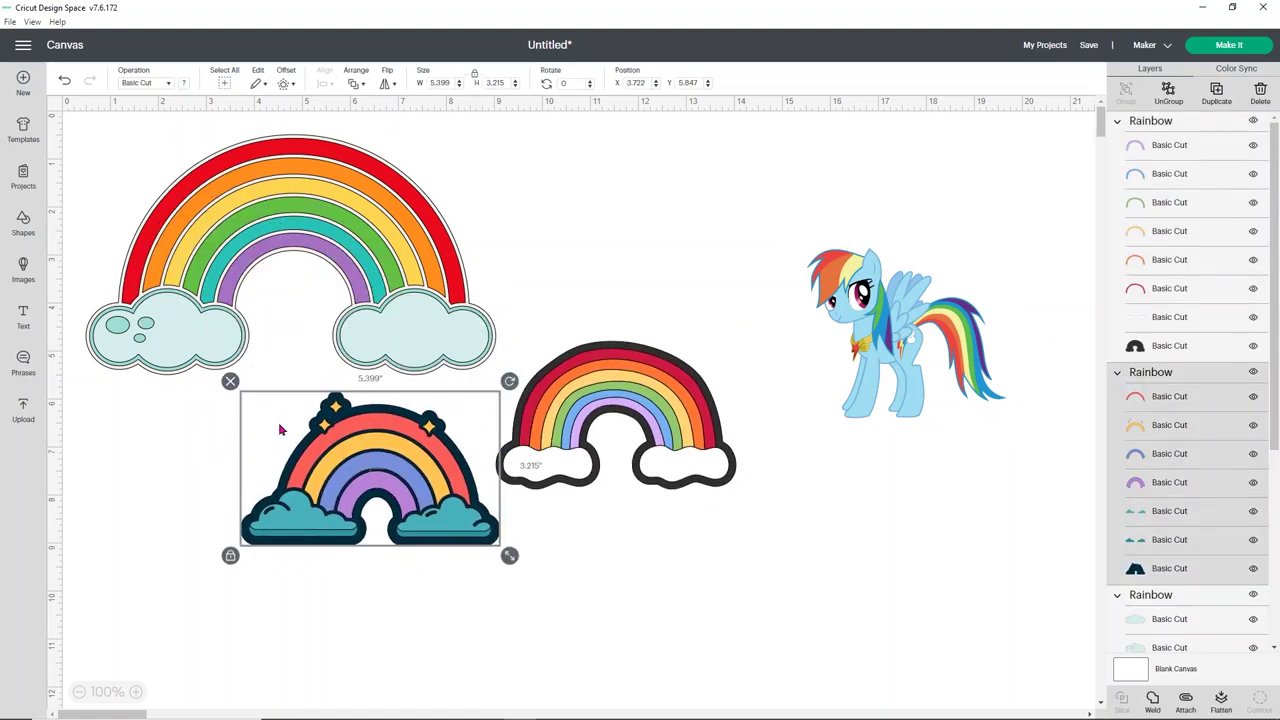
pyautogui.click(230, 381)
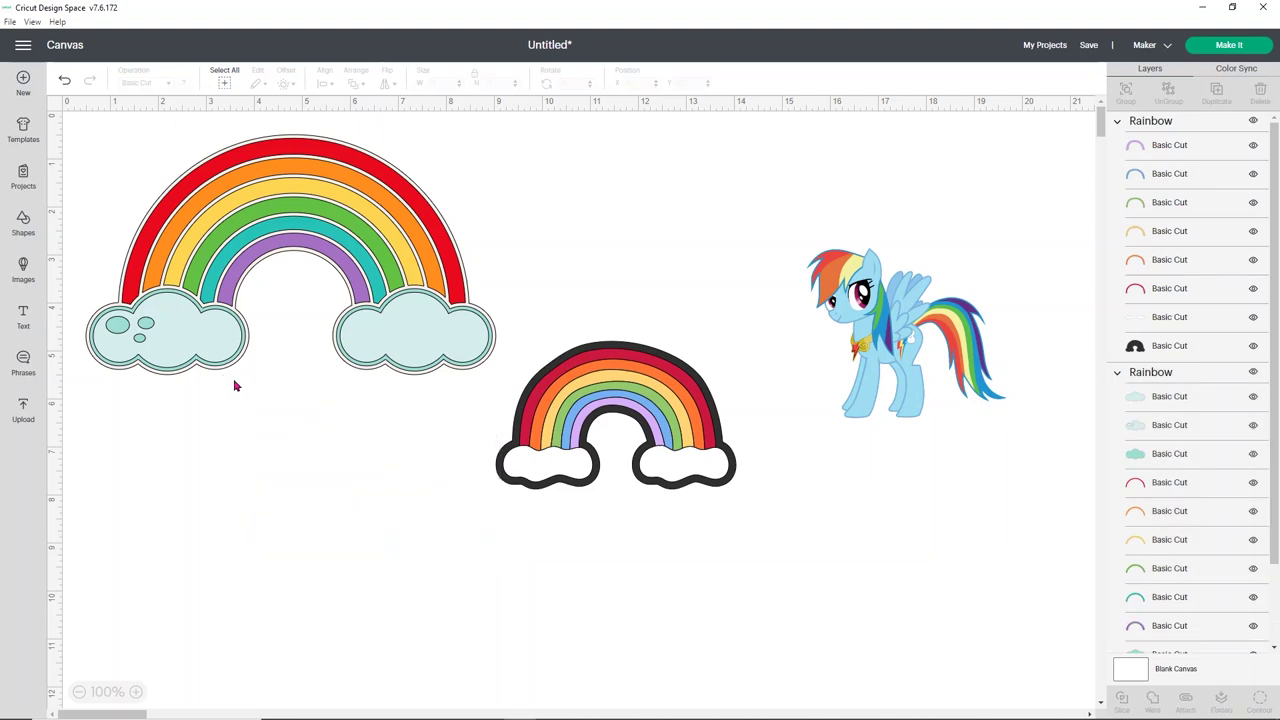
pyautogui.moveTo(655, 410); pyautogui.dragTo(665, 233)
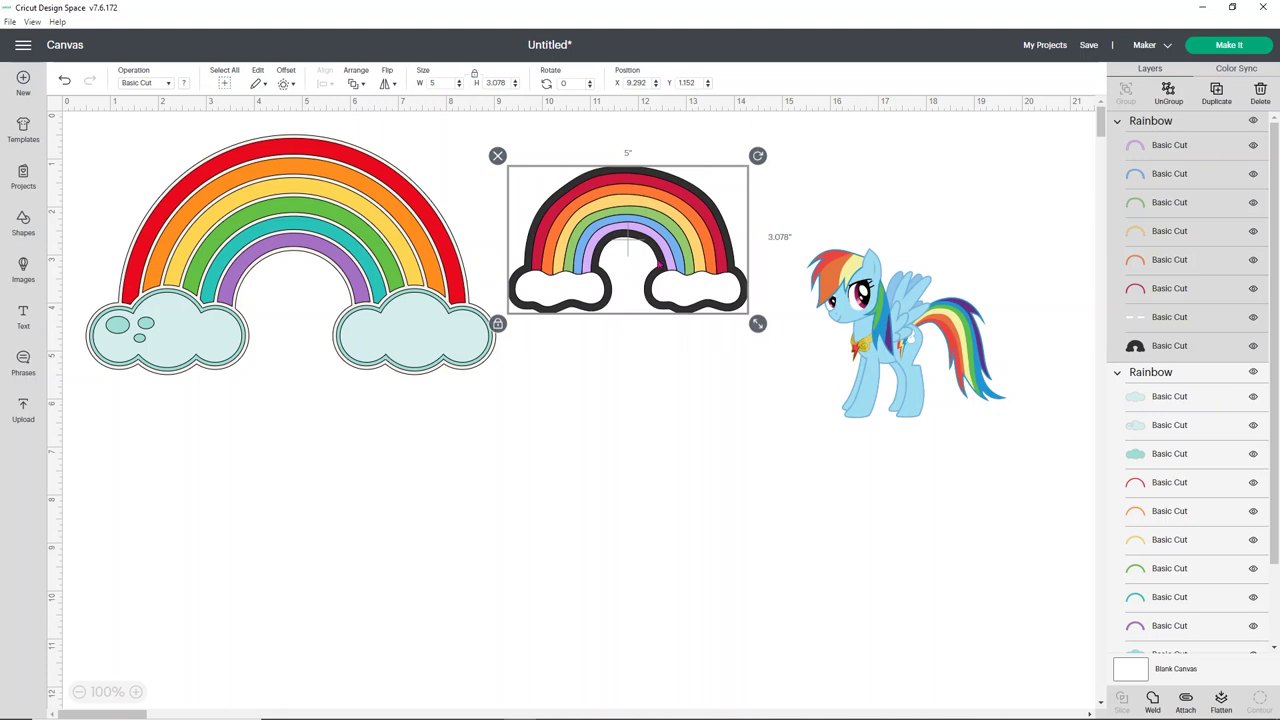
pyautogui.click(424, 325)
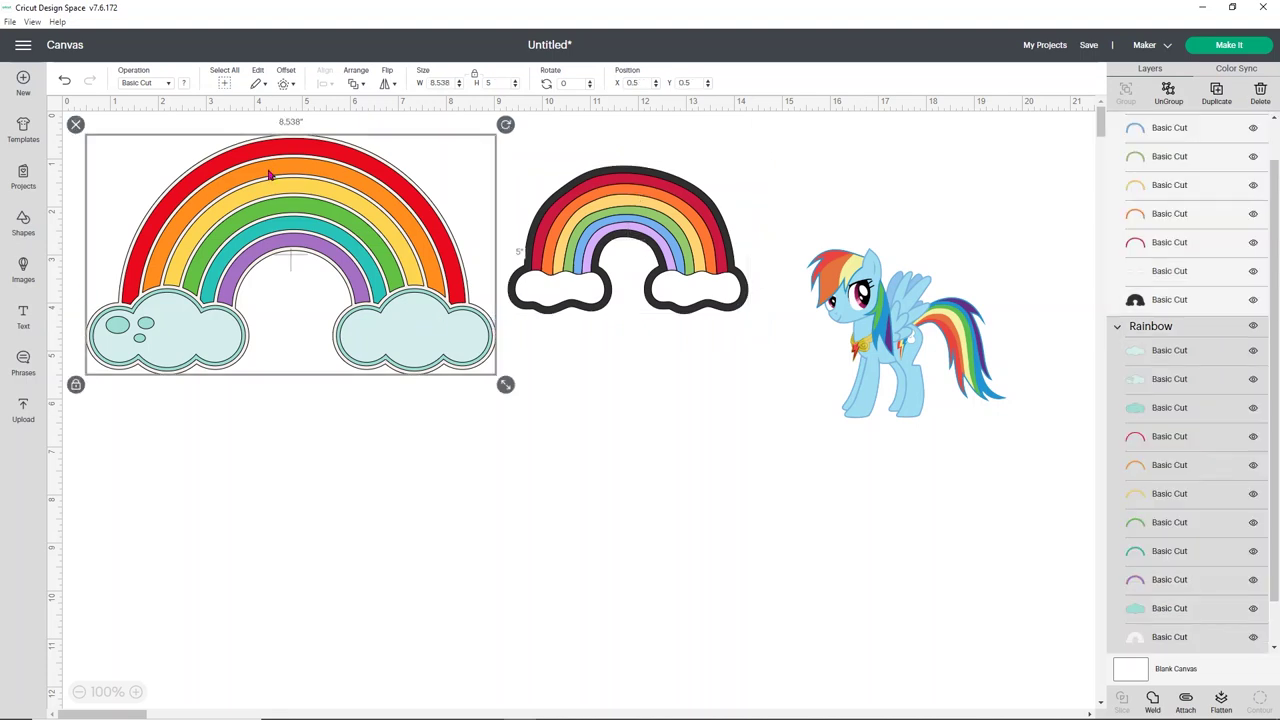
pyautogui.click(76, 123)
# Move the black-outlined rainbow to about X 2.667, Y 0.944 and enlarge it to about 7.82 by 4.814 inches
pyautogui.moveTo(686, 252); pyautogui.dragTo(307, 228)
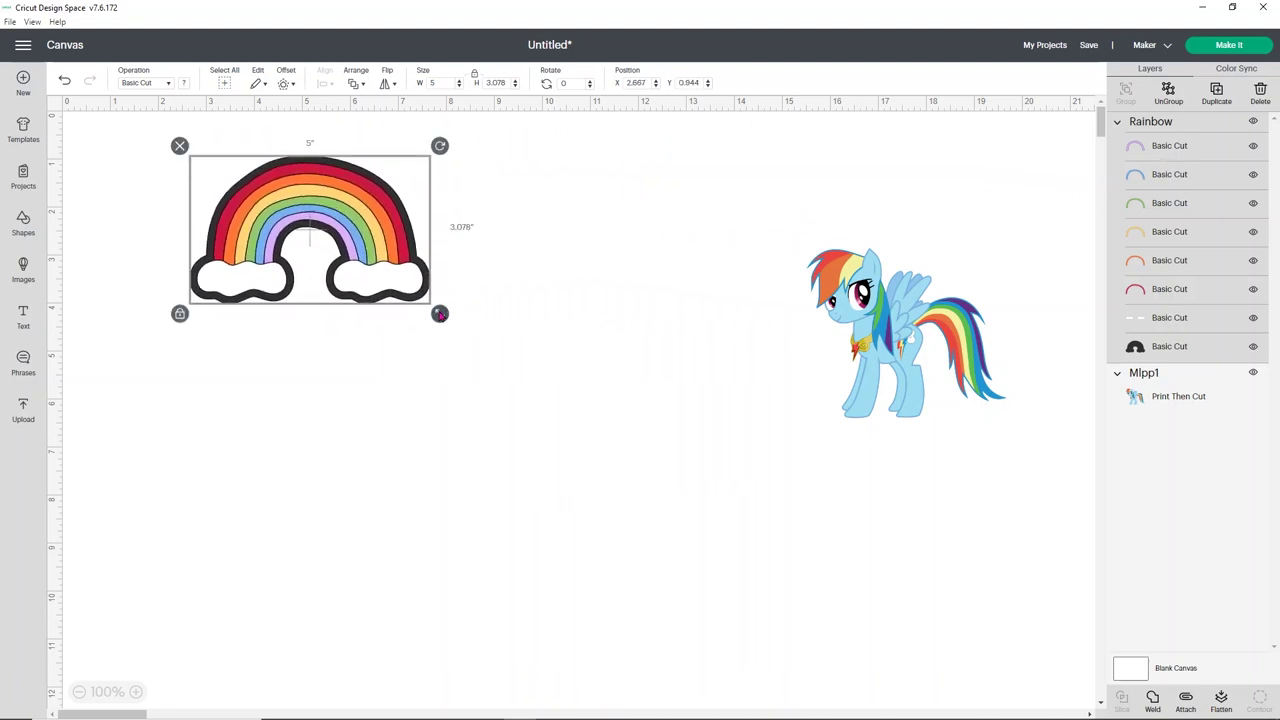
pyautogui.moveTo(440, 316); pyautogui.dragTo(529, 401)
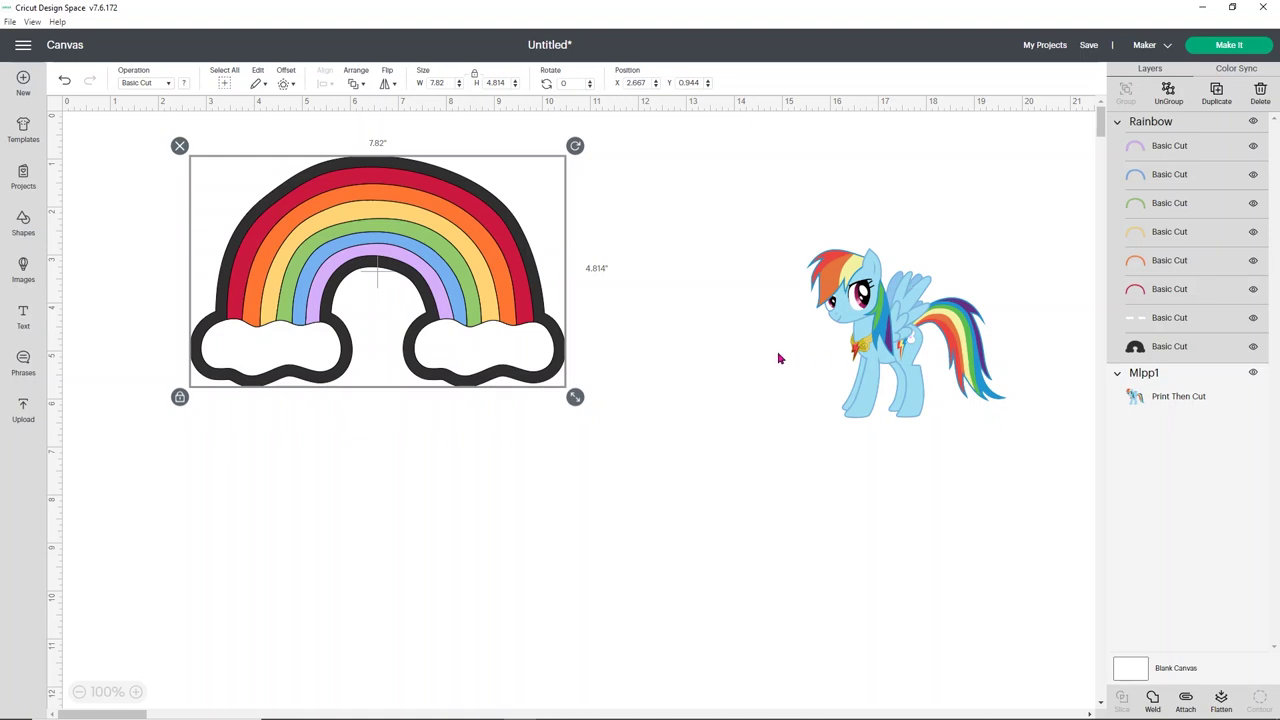
# Bring the blue pony to the front and place it over the rainbow's right cloud at about X 8.18, Y 2.556
pyautogui.moveTo(911, 338); pyautogui.dragTo(631, 336)
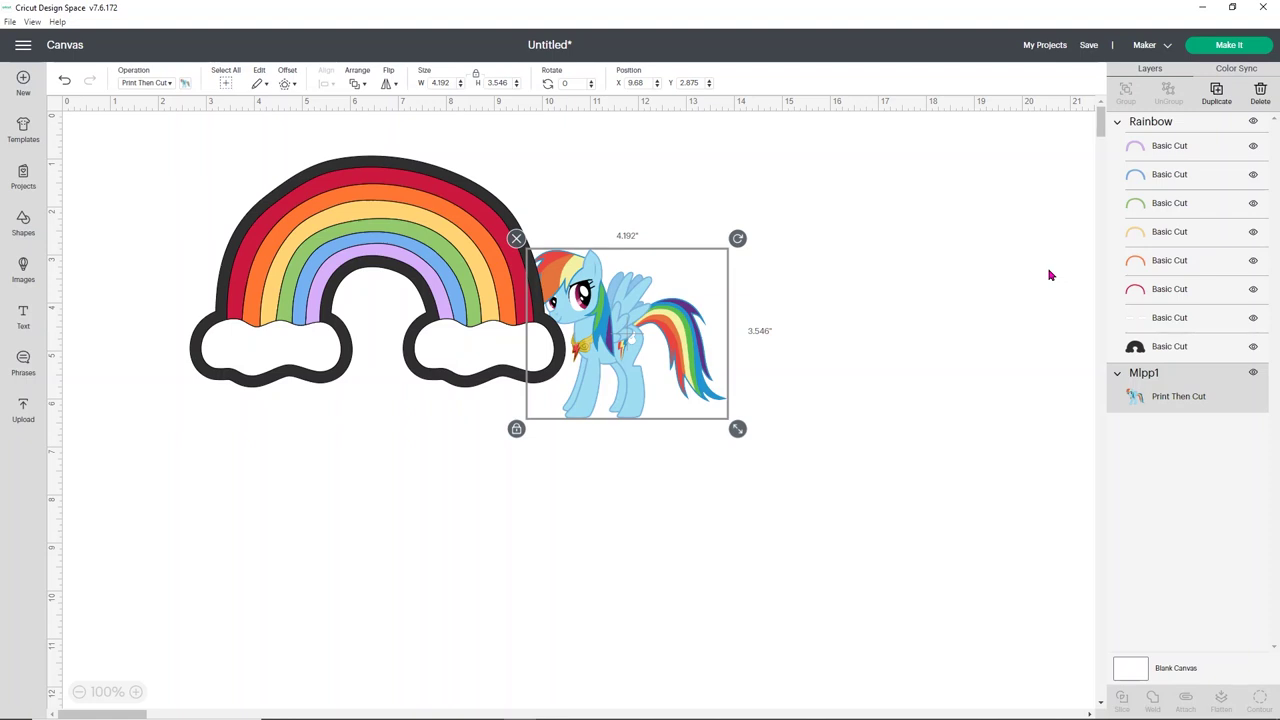
pyautogui.rightClick(611, 321)
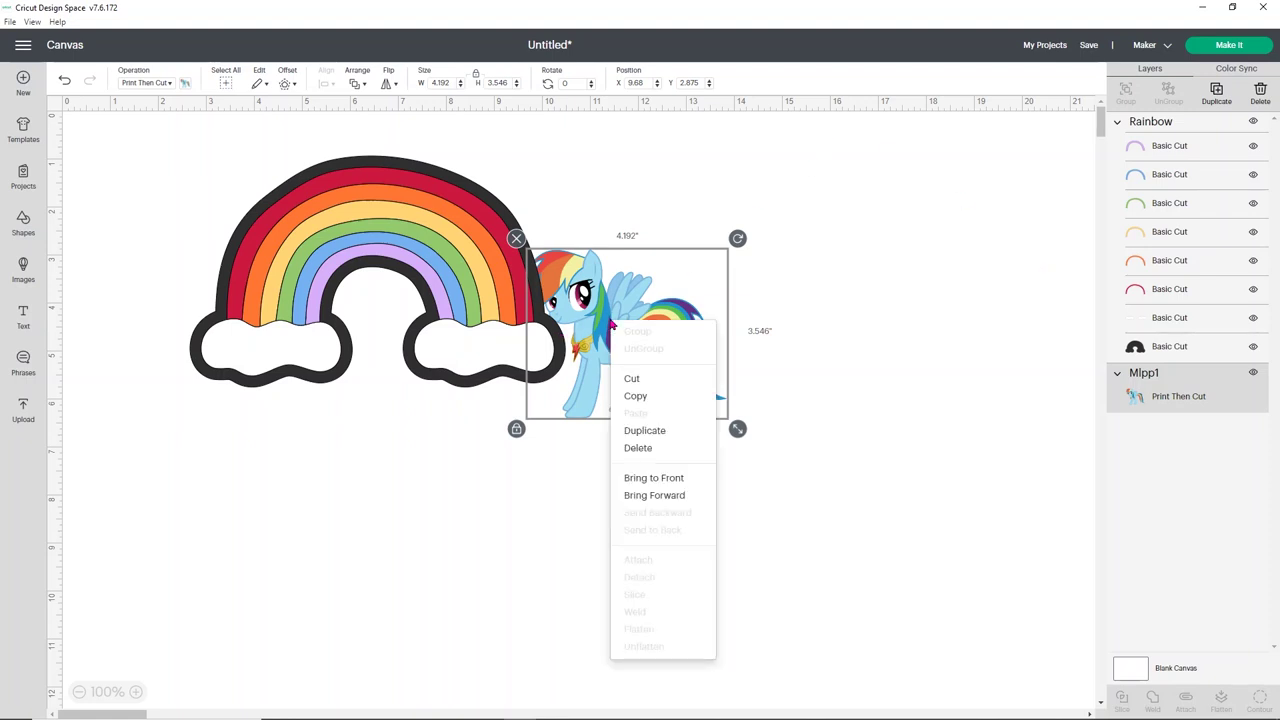
pyautogui.click(662, 478)
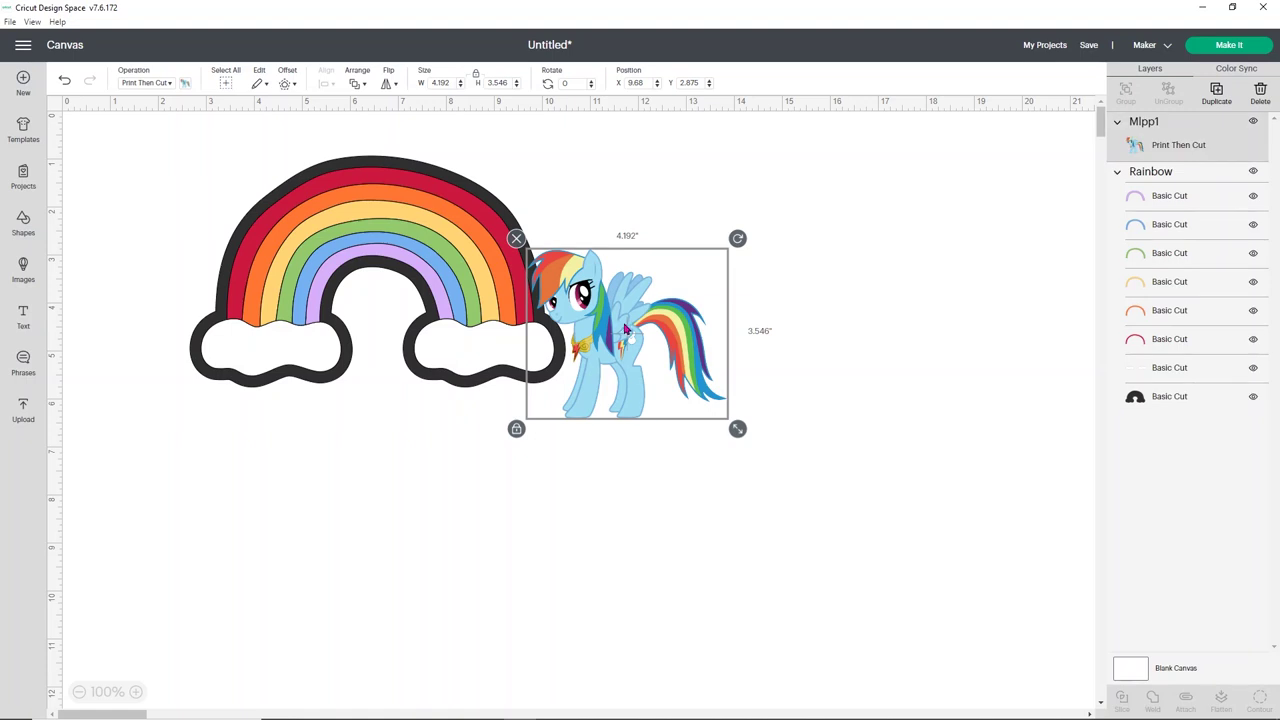
pyautogui.moveTo(625, 328); pyautogui.dragTo(553, 313)
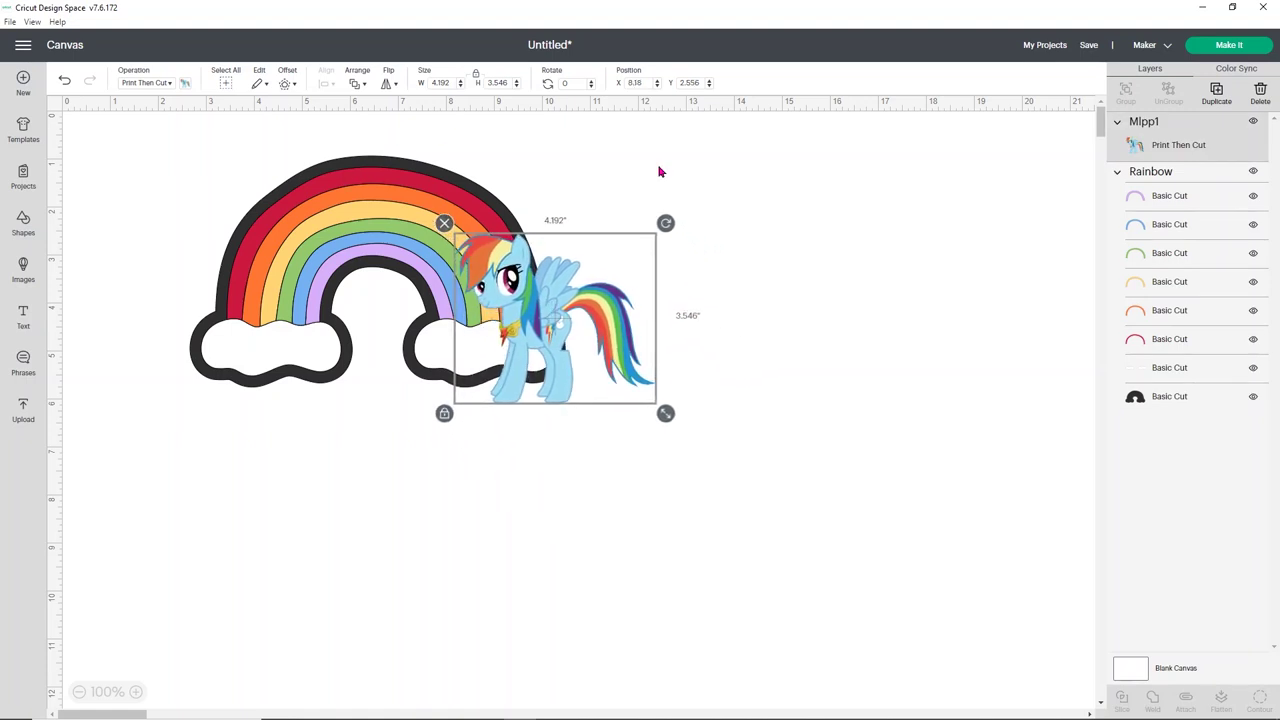
# Recolor the rainbow's black outline layer to light gray
pyautogui.click(1162, 399)
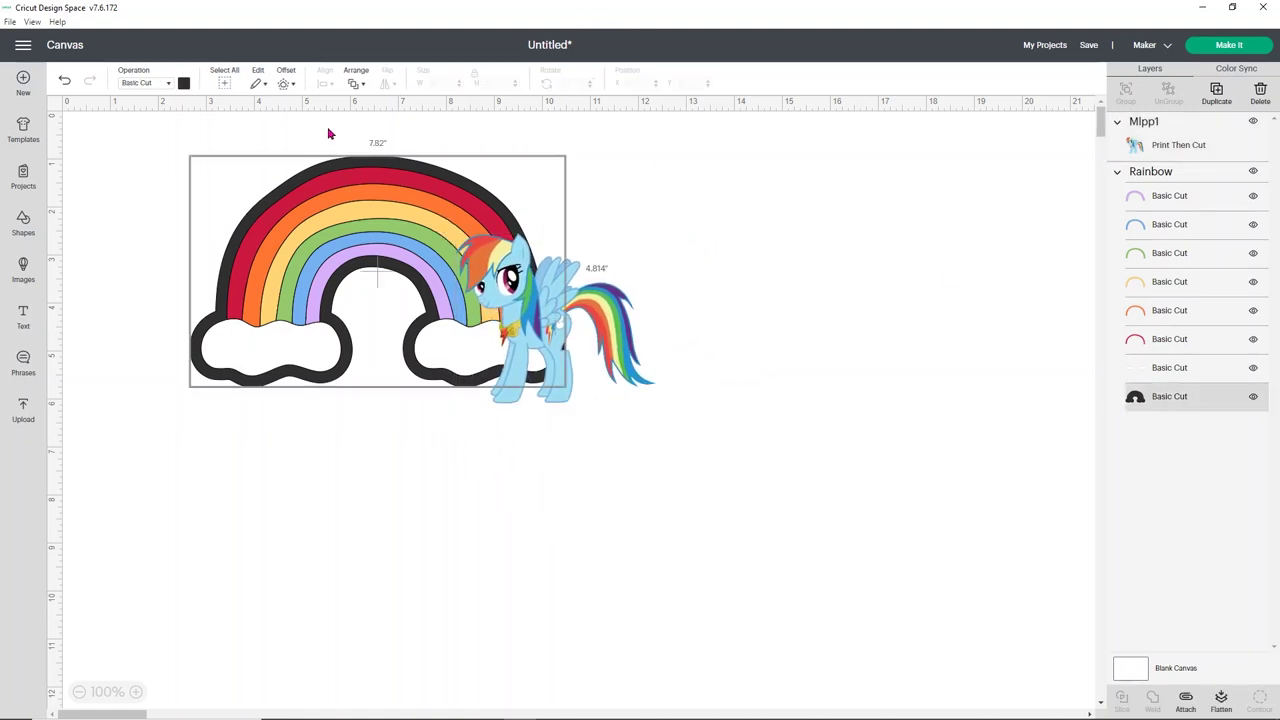
pyautogui.click(183, 85)
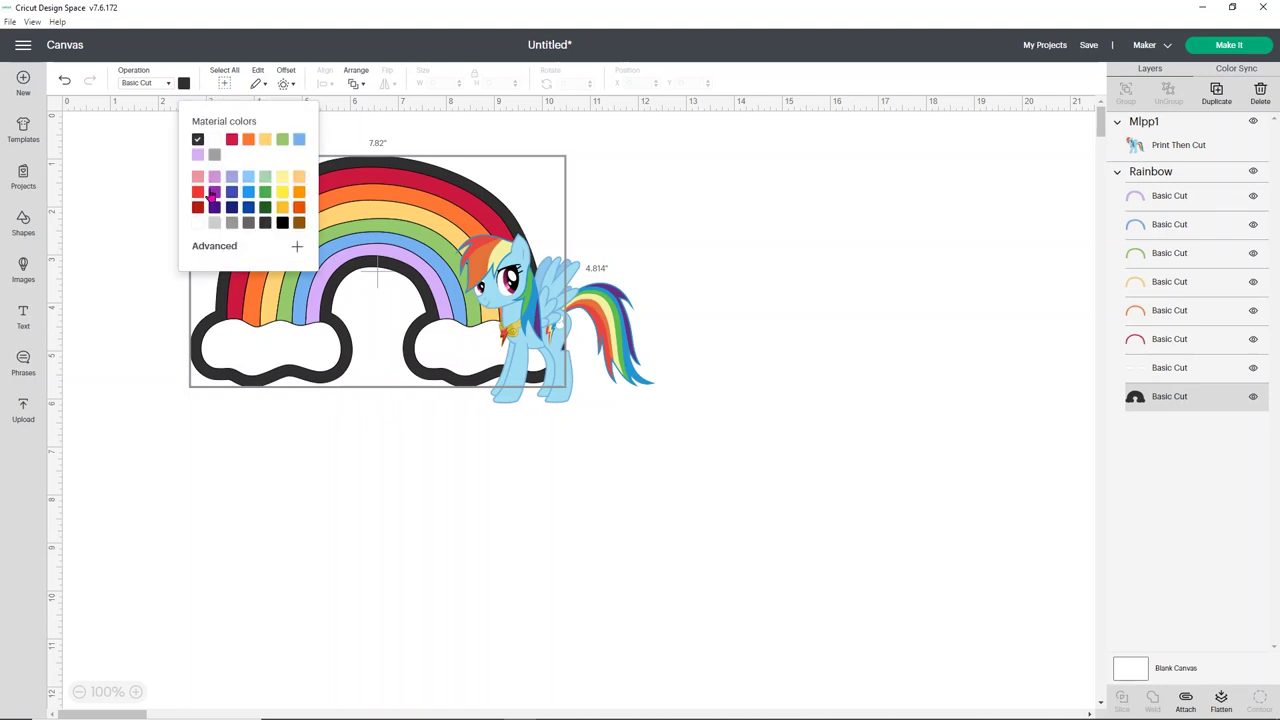
pyautogui.click(216, 224)
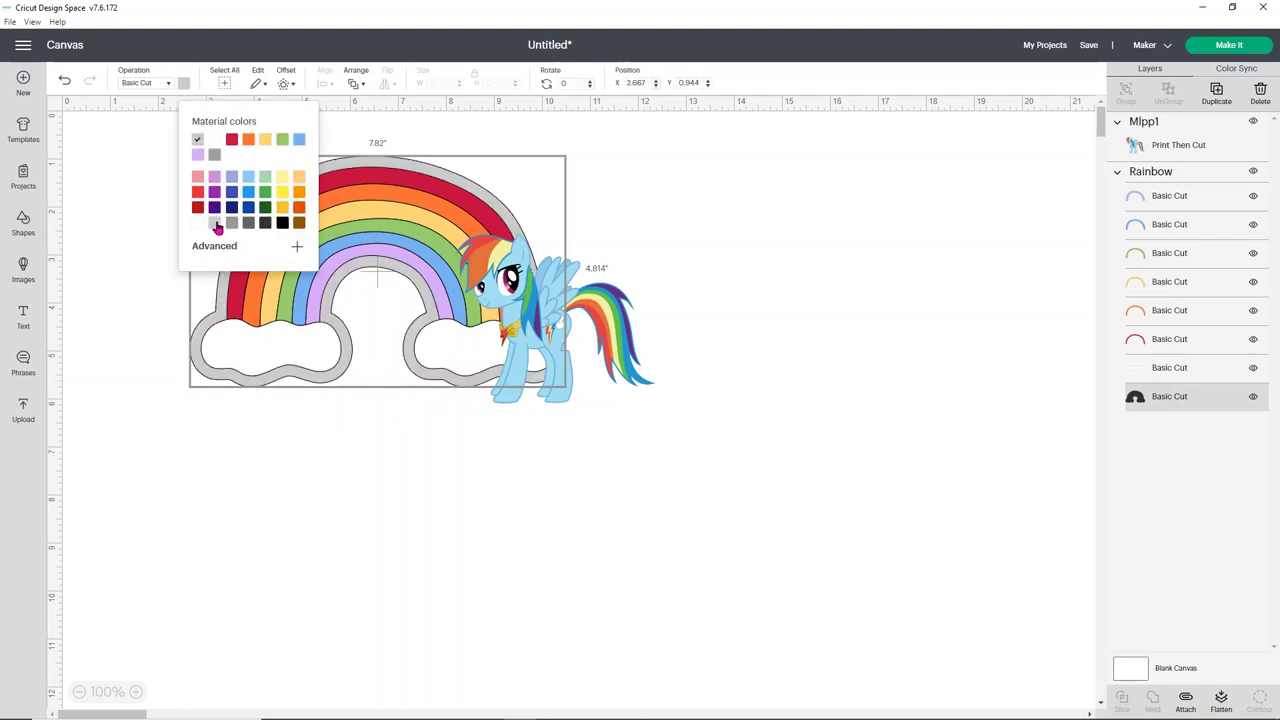
pyautogui.click(697, 188)
# Enlarge the pony to about 5.373 by 4.544 inches and place it over the rainbow's right end at about X 8.291, Y 2.014
pyautogui.moveTo(513, 316); pyautogui.dragTo(483, 304)
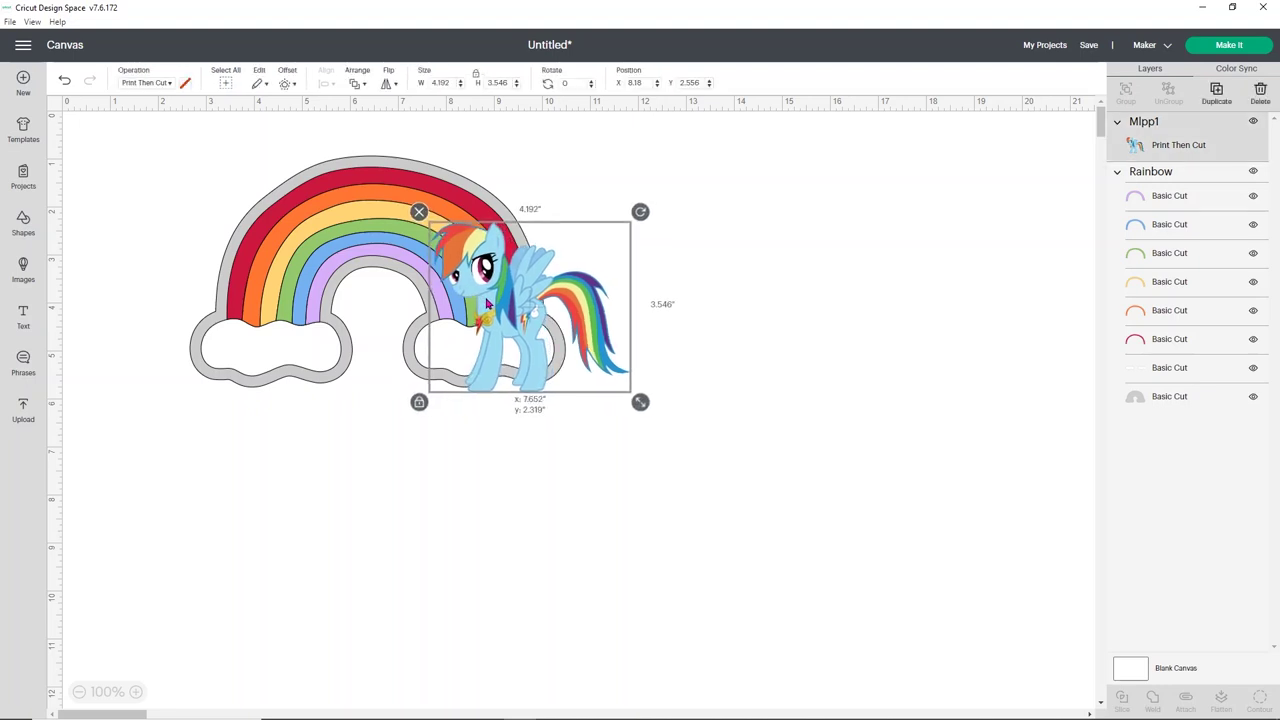
pyautogui.moveTo(645, 406); pyautogui.dragTo(696, 450)
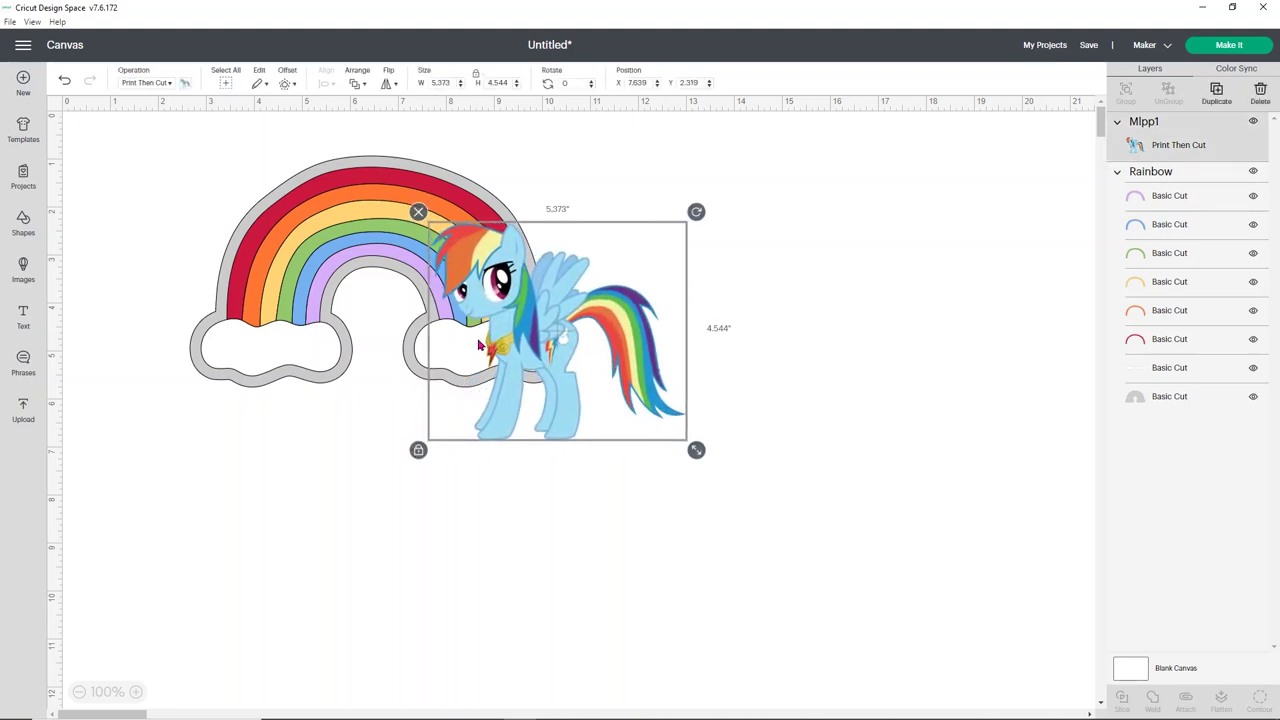
pyautogui.moveTo(521, 336); pyautogui.dragTo(552, 323)
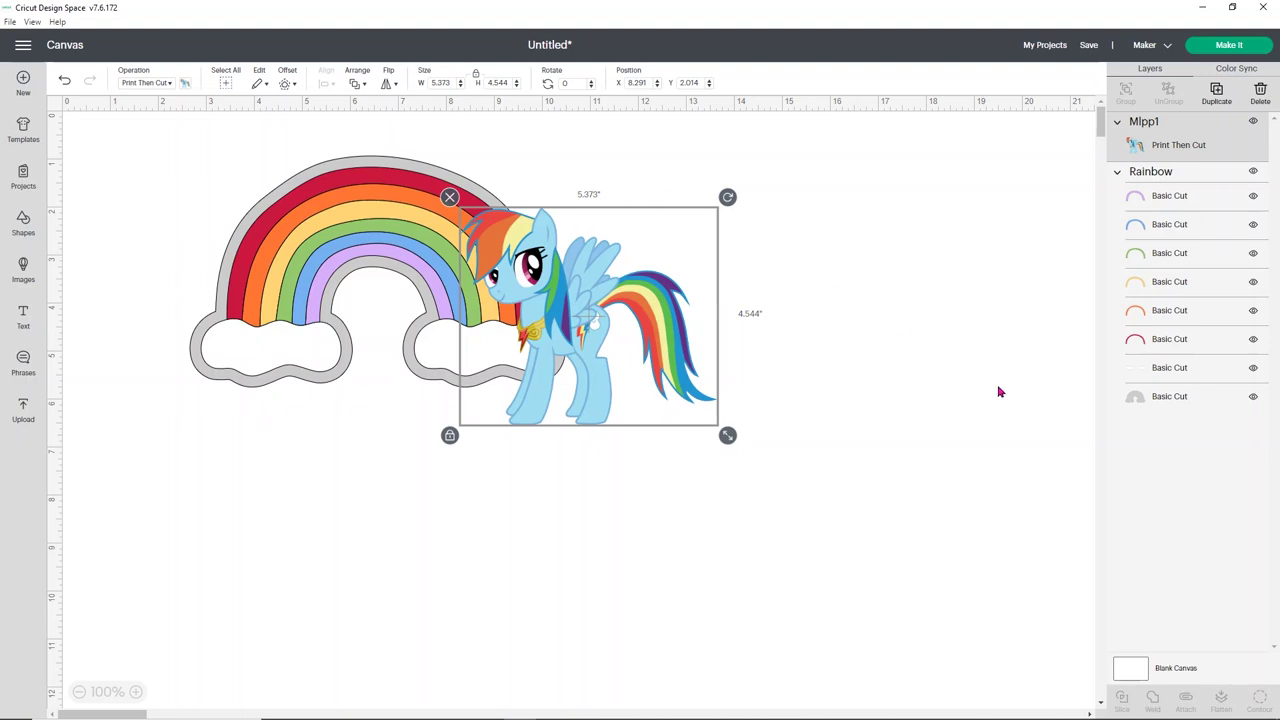
# Select the pony and rainbow together and move them down and to the right, leaving free canvas space above the rainbow
pyautogui.click(790, 462)
pyautogui.moveTo(802, 456); pyautogui.dragTo(220, 247)
pyautogui.moveTo(417, 242); pyautogui.dragTo(530, 400)
pyautogui.click(157, 274)
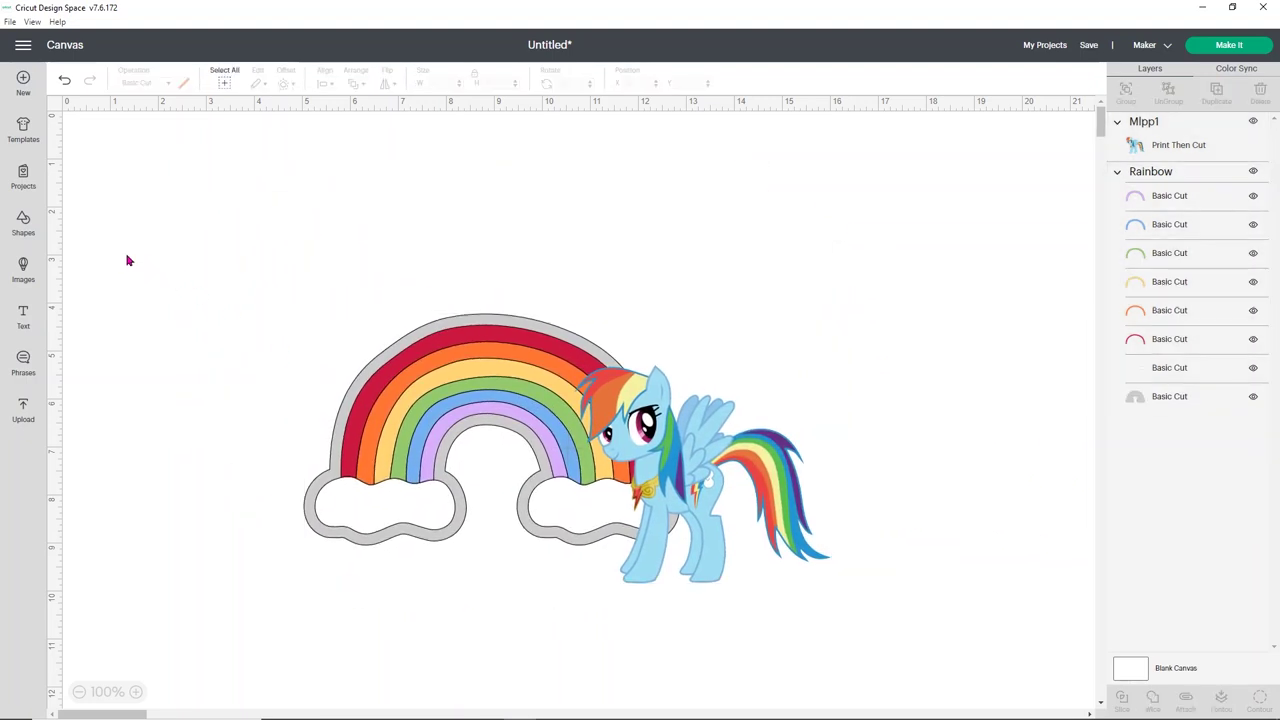
# Add a text object with the person's first name and set it in the Birthday Balloons system font
pyautogui.click(22, 316)
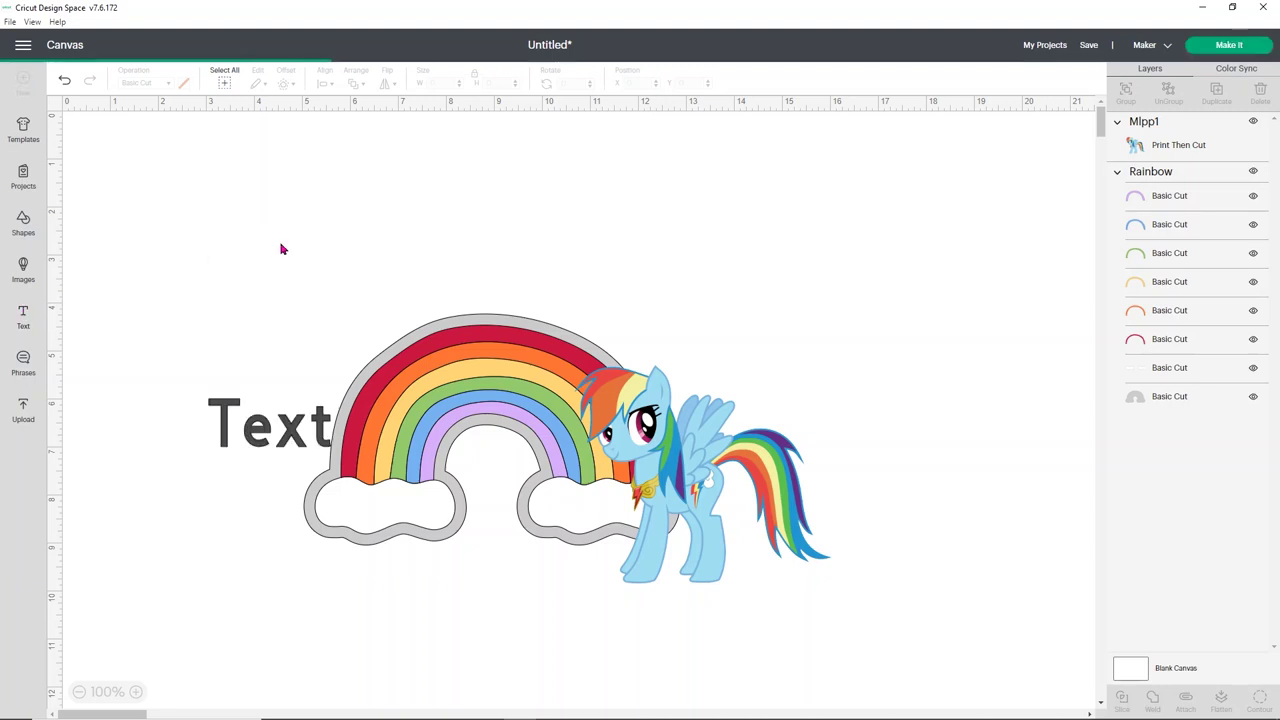
pyautogui.write('Corinne')
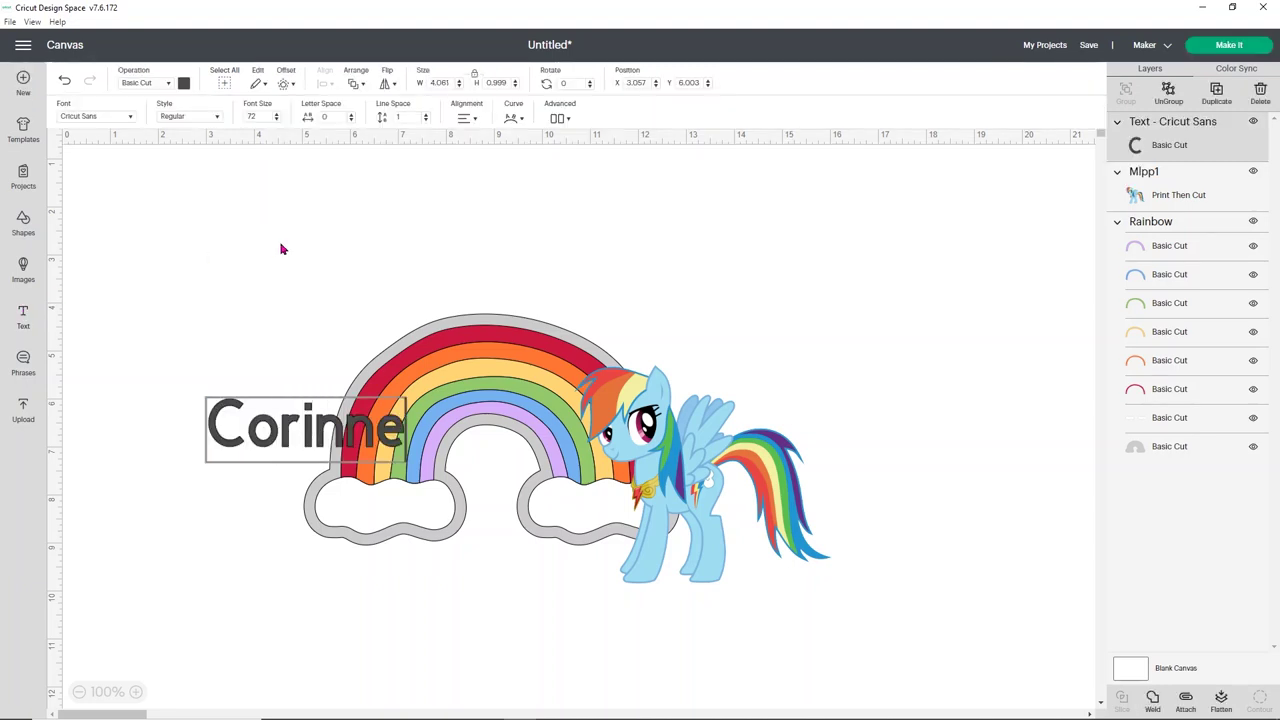
pyautogui.click(266, 416)
pyautogui.click(131, 119)
pyautogui.click(670, 85)
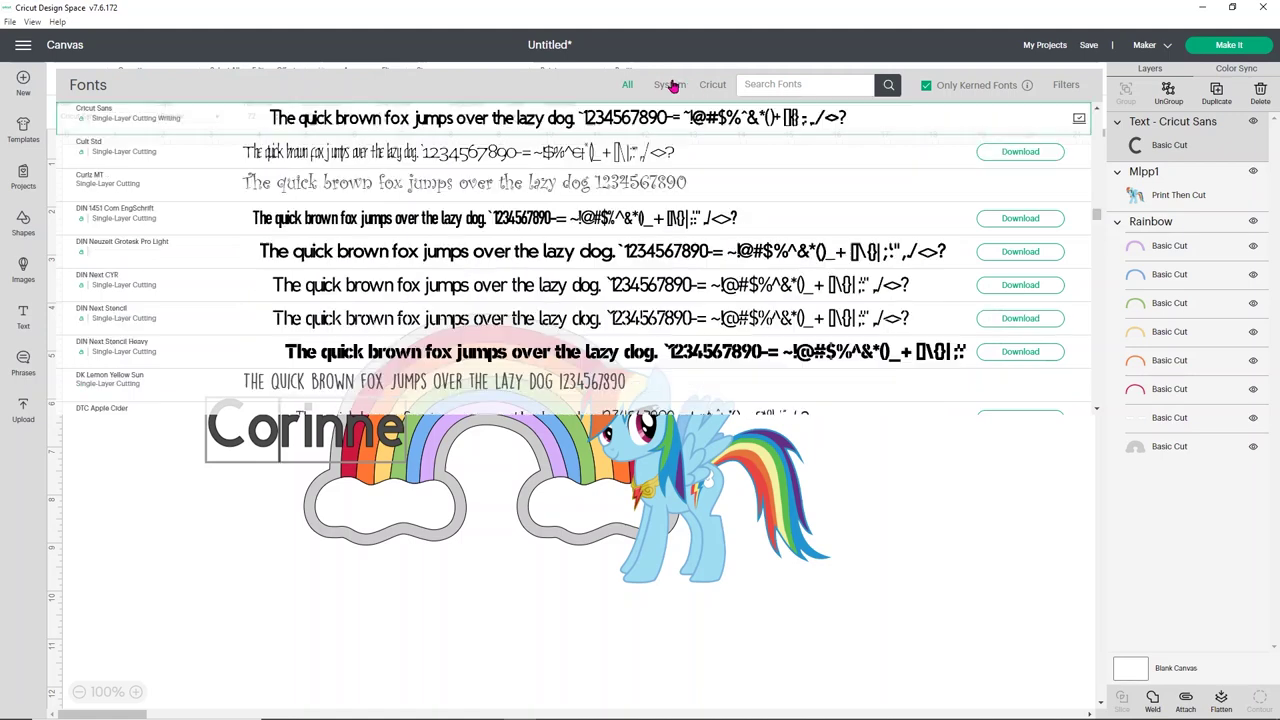
pyautogui.click(760, 84)
pyautogui.write('b')
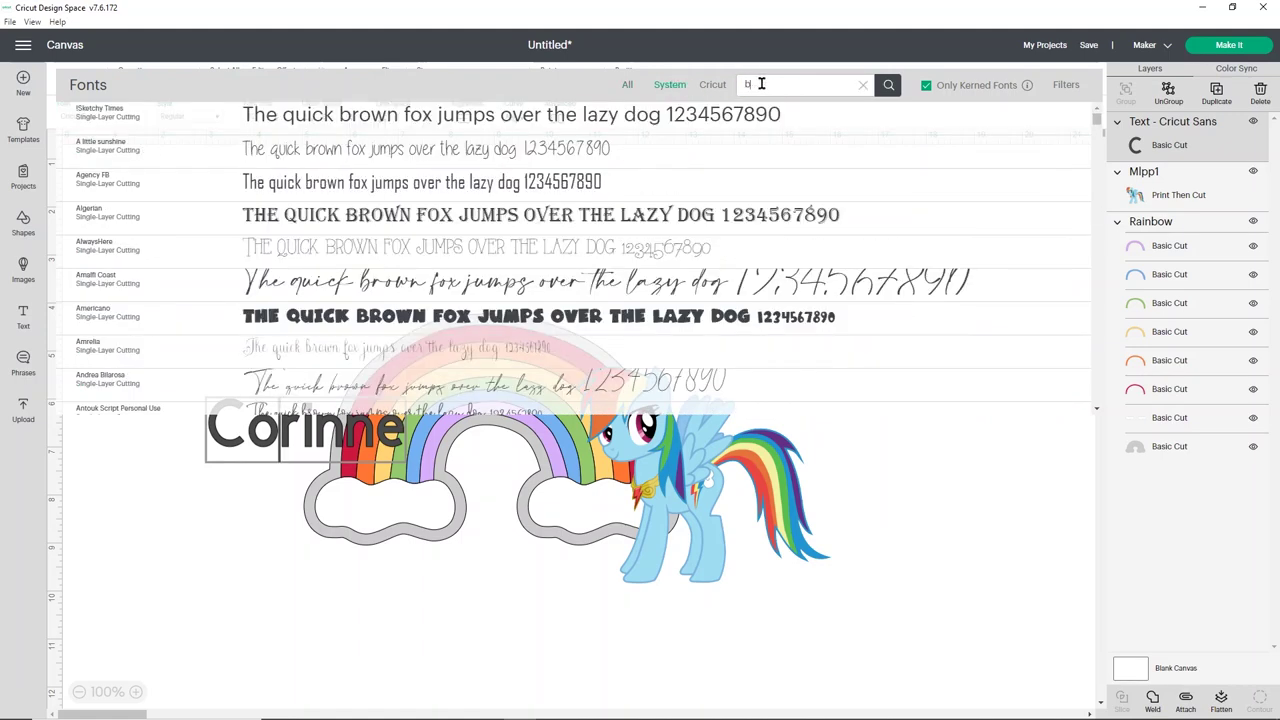
pyautogui.write('all')
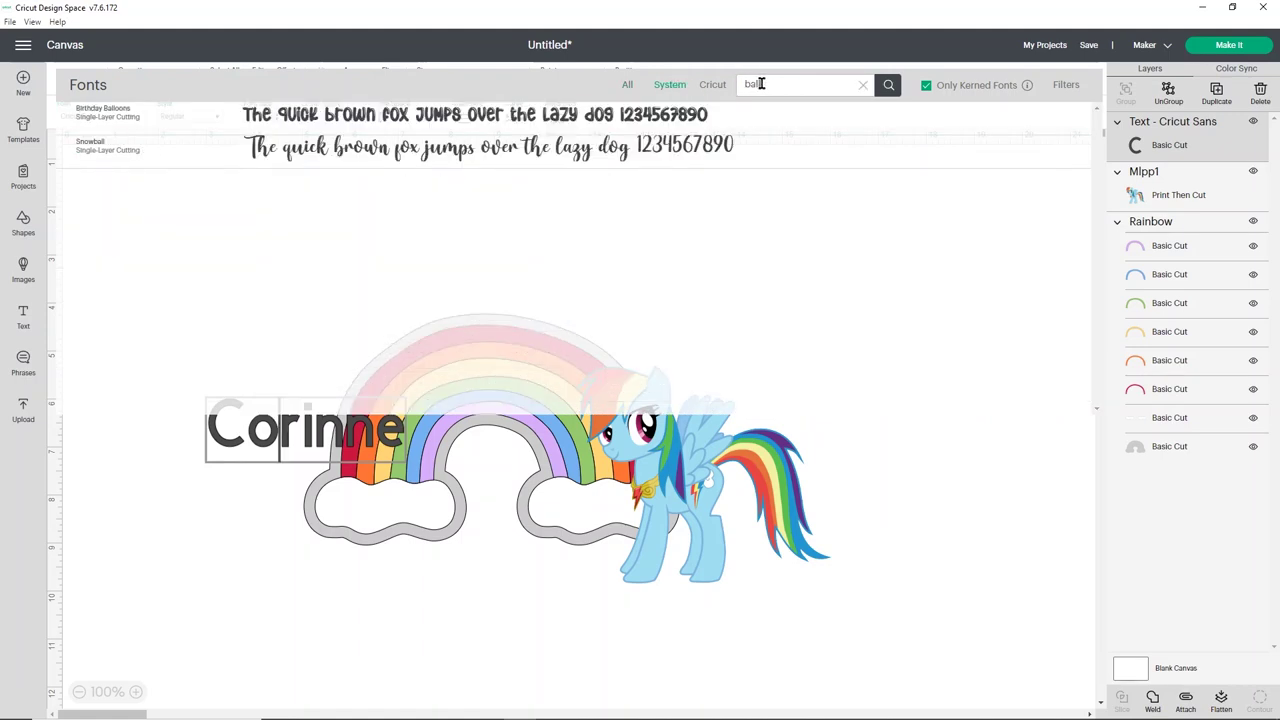
pyautogui.click(366, 118)
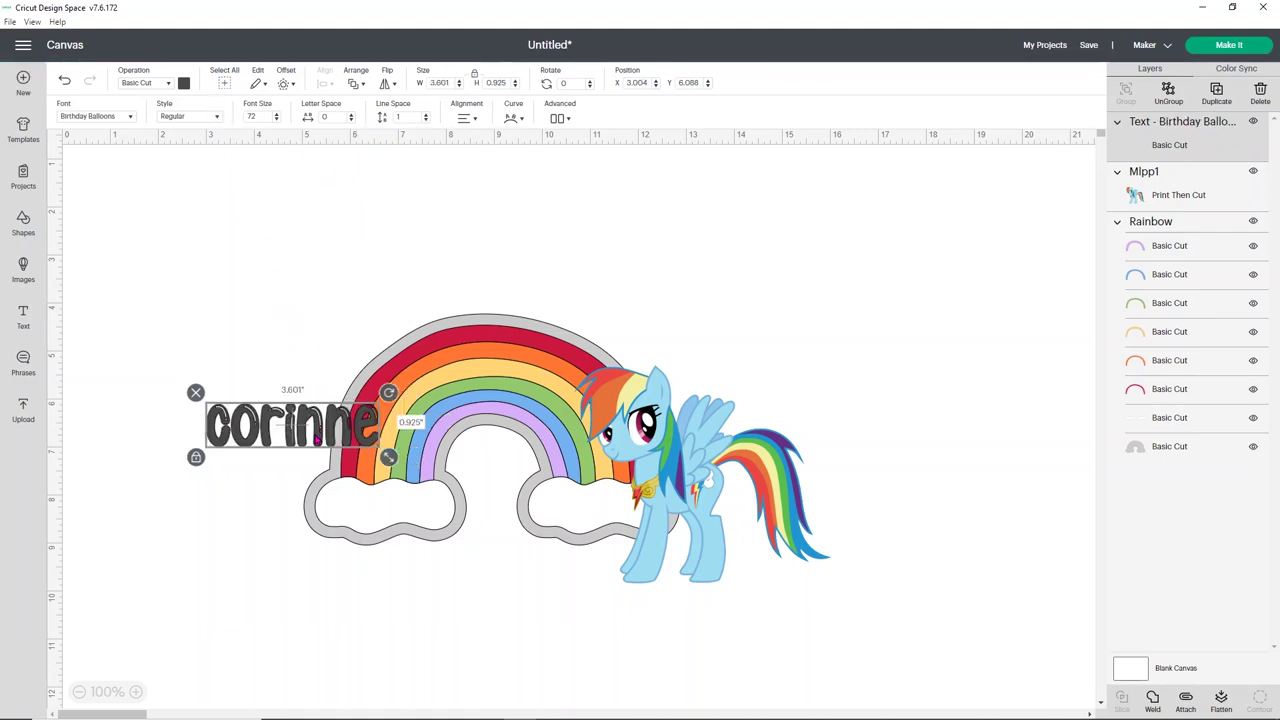
# Move the name text clear of the rainbow to about X 3.462, Y 2.532 and rewrite it in all capital letters
pyautogui.moveTo(318, 434); pyautogui.dragTo(338, 255)
pyautogui.click(395, 252)
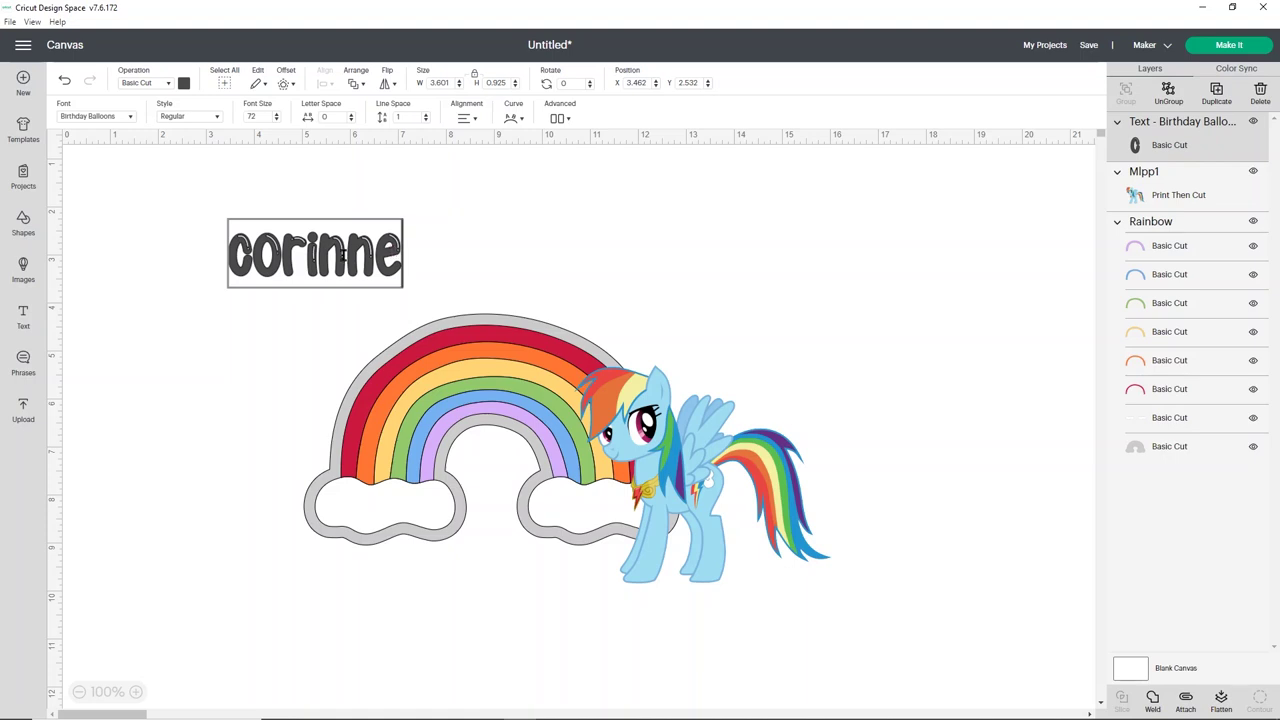
pyautogui.moveTo(402, 255); pyautogui.dragTo(268, 258)
pyautogui.press('BackSpace')
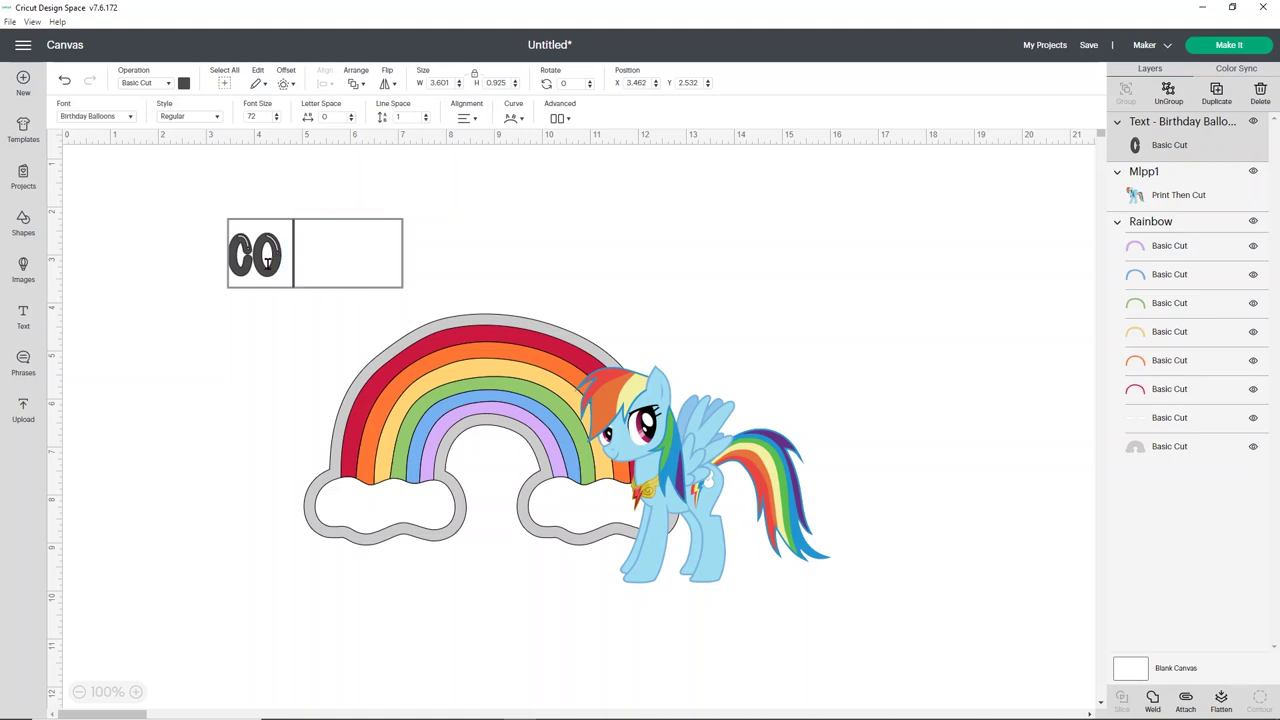
pyautogui.write('RINNEW')
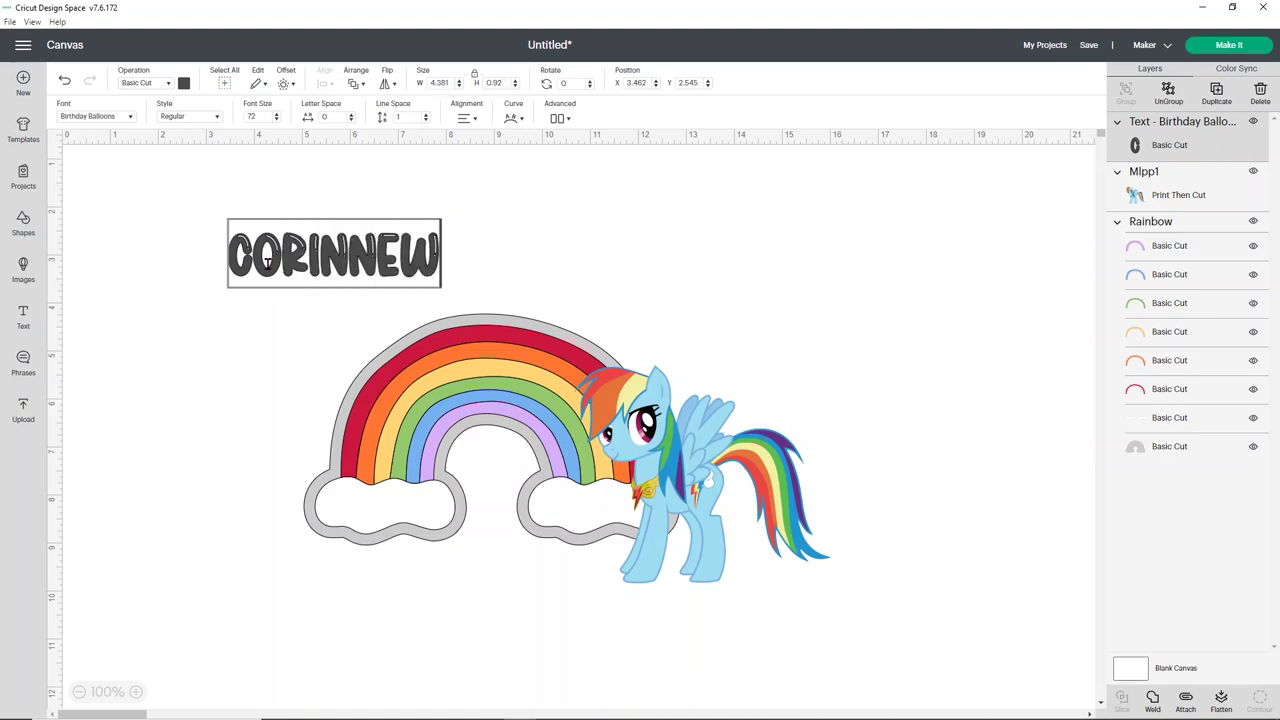
pyautogui.press('BackSpace')
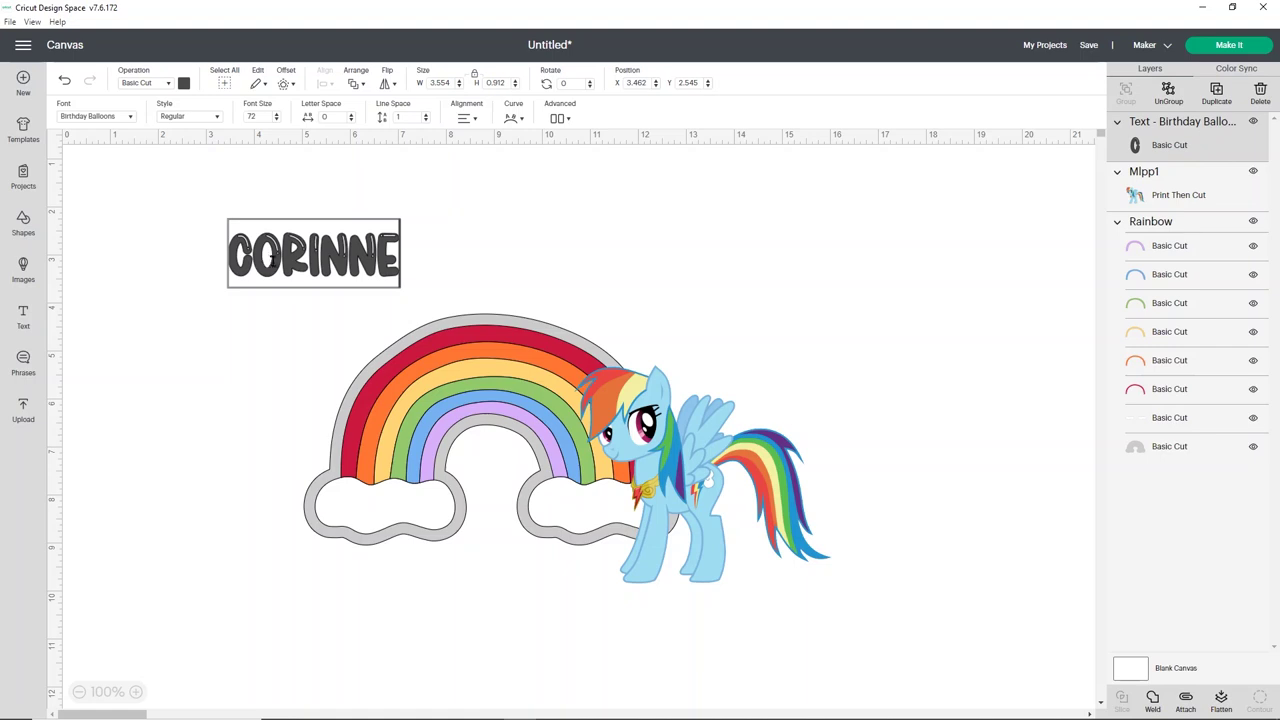
pyautogui.click(272, 260)
pyautogui.press('BackSpace')
pyautogui.write('O')
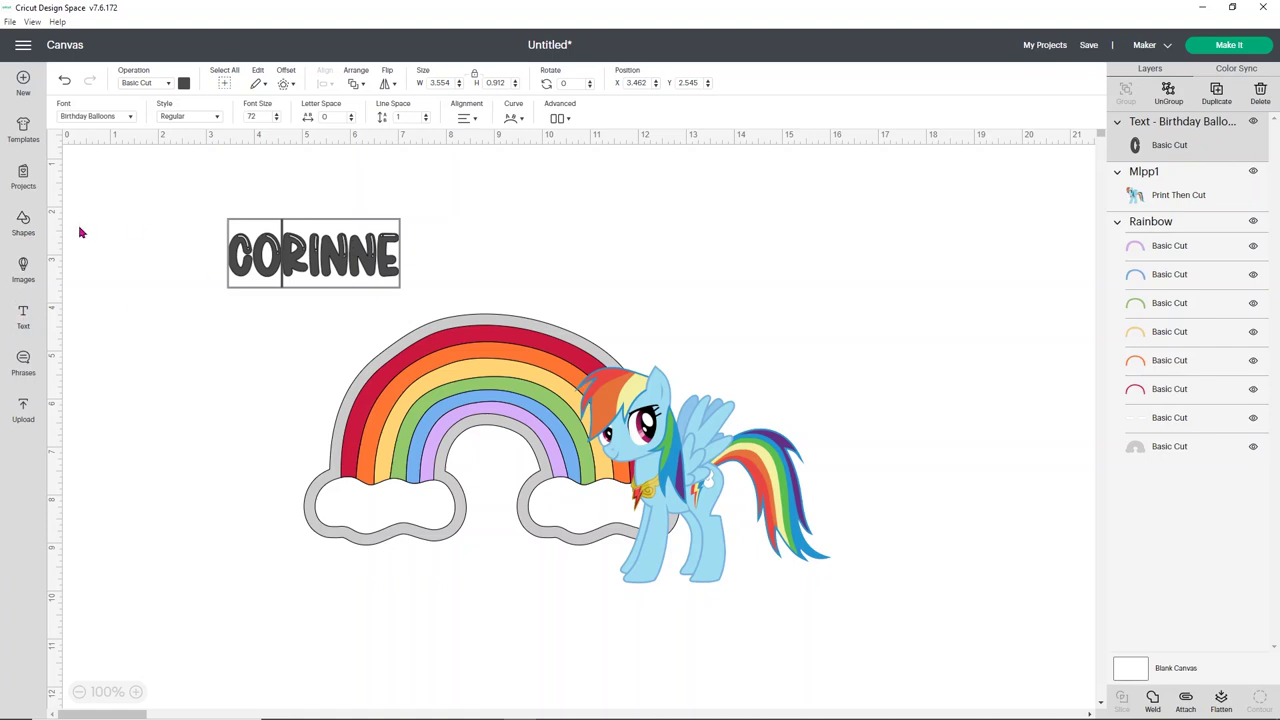
# Move the name above the rainbow to about X 7.031, Y 3.031 and curve it upward with a diameter of about 5.003
pyautogui.click(352, 265)
pyautogui.moveTo(352, 265); pyautogui.dragTo(523, 291)
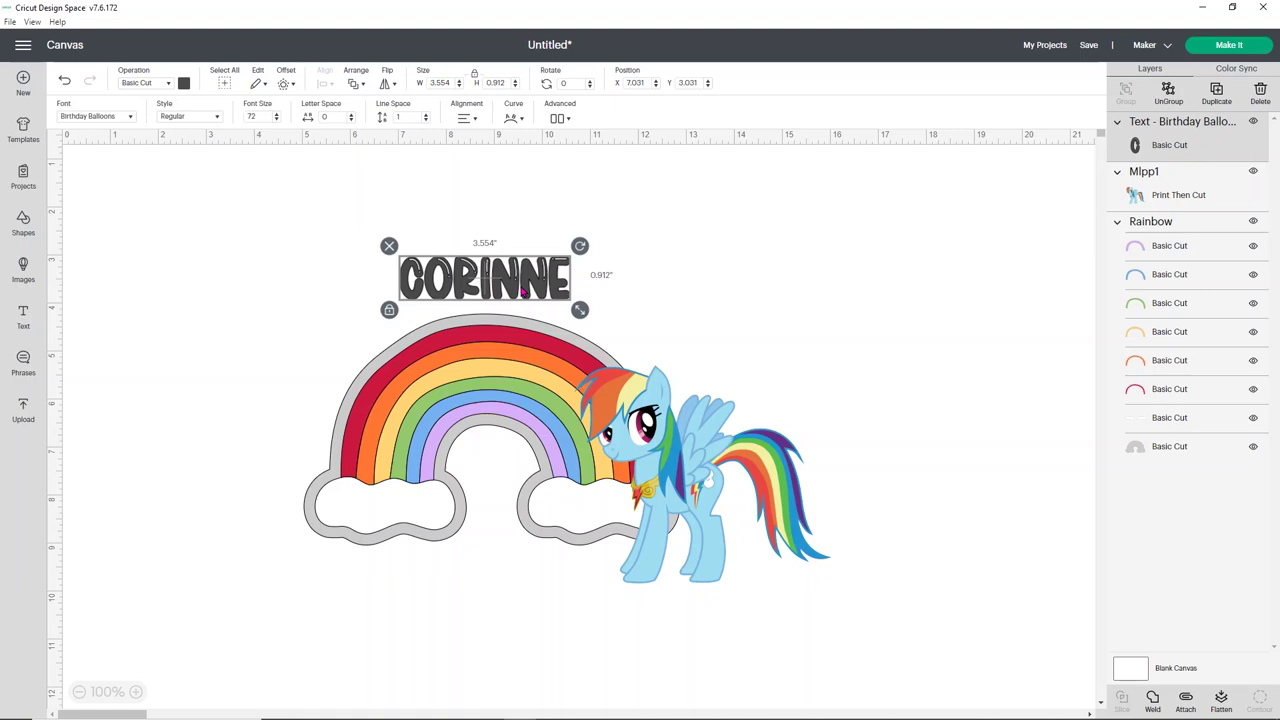
pyautogui.click(512, 119)
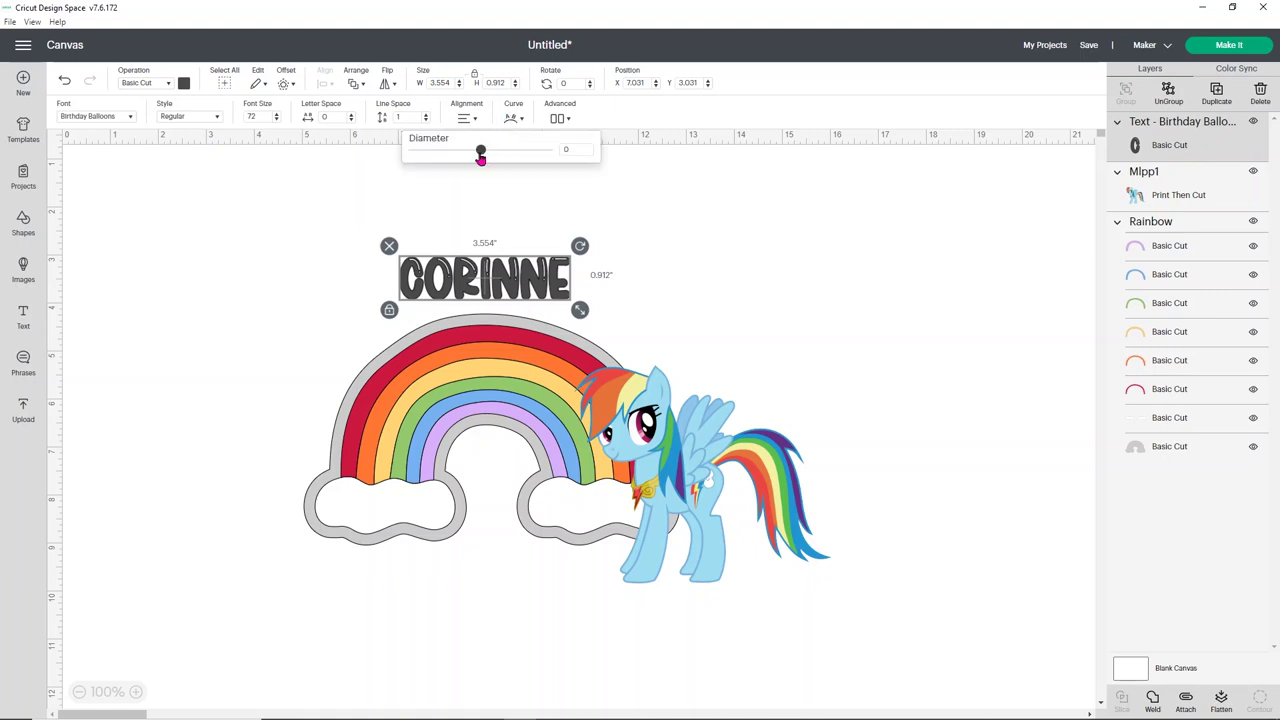
pyautogui.moveTo(480, 152); pyautogui.dragTo(525, 160)
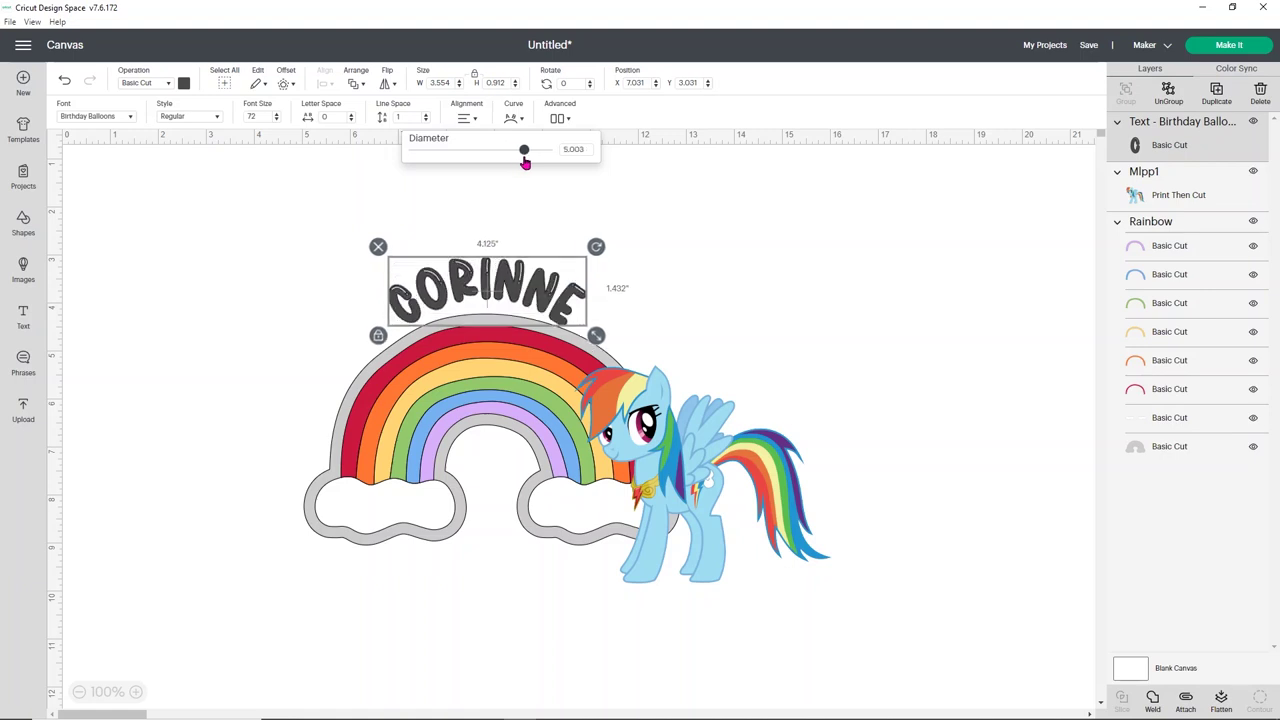
# Enlarge the curved name to about 7.048 by 2.447 inches and fit it along the rainbow's arch at X 5.51, Y 2.56
pyautogui.moveTo(596, 336); pyautogui.dragTo(707, 340)
pyautogui.moveTo(650, 304); pyautogui.dragTo(618, 330)
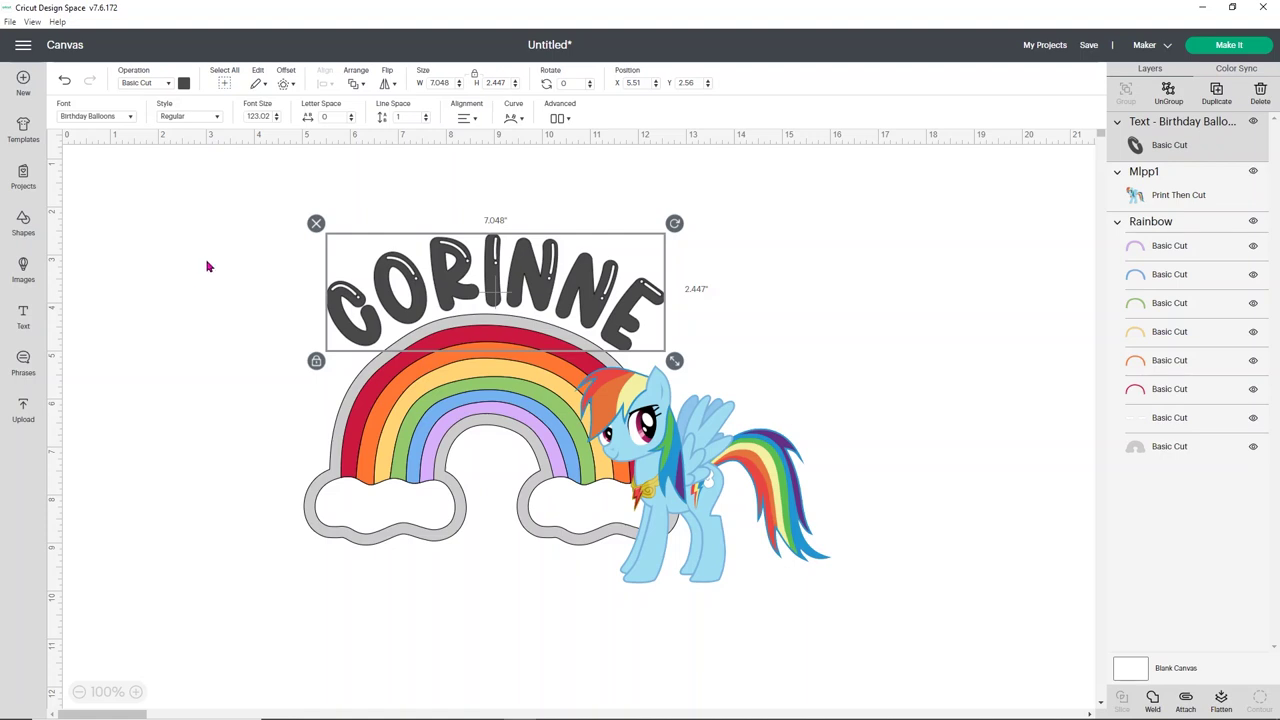
pyautogui.click(208, 266)
pyautogui.click(517, 256)
pyautogui.click(284, 84)
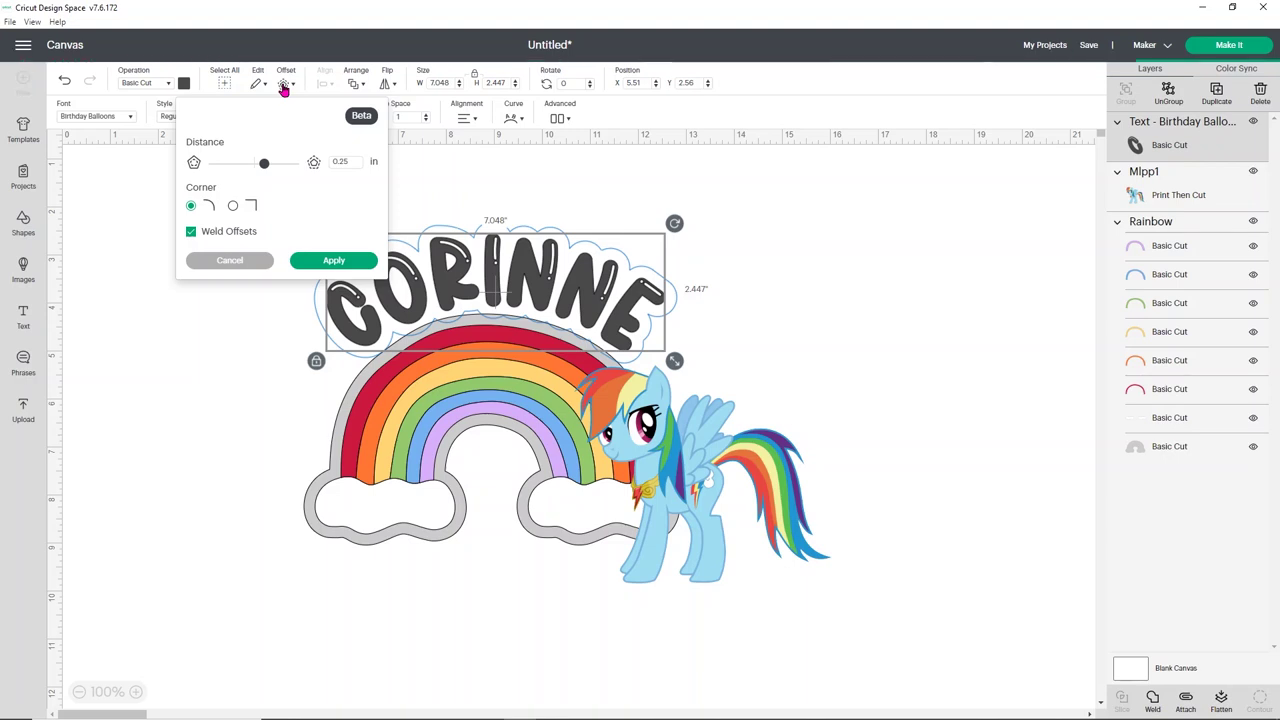
pyautogui.click(342, 162)
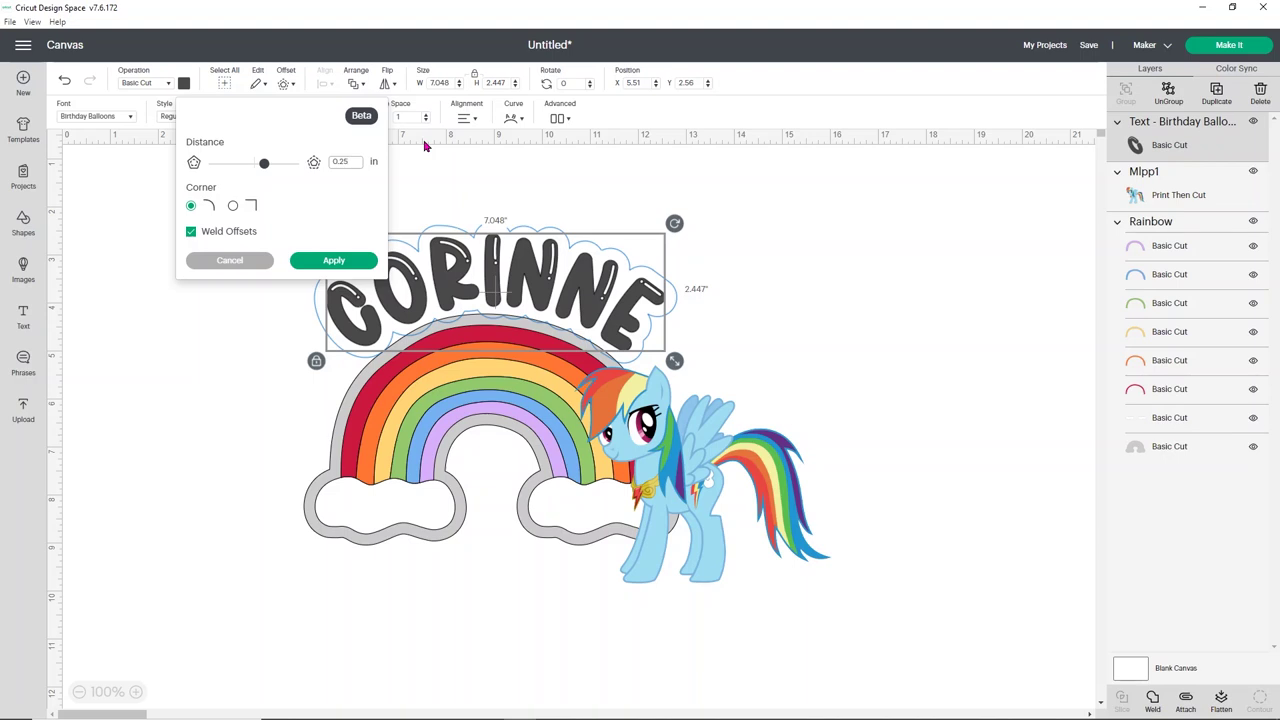
pyautogui.write('.3')
pyautogui.press('Return')
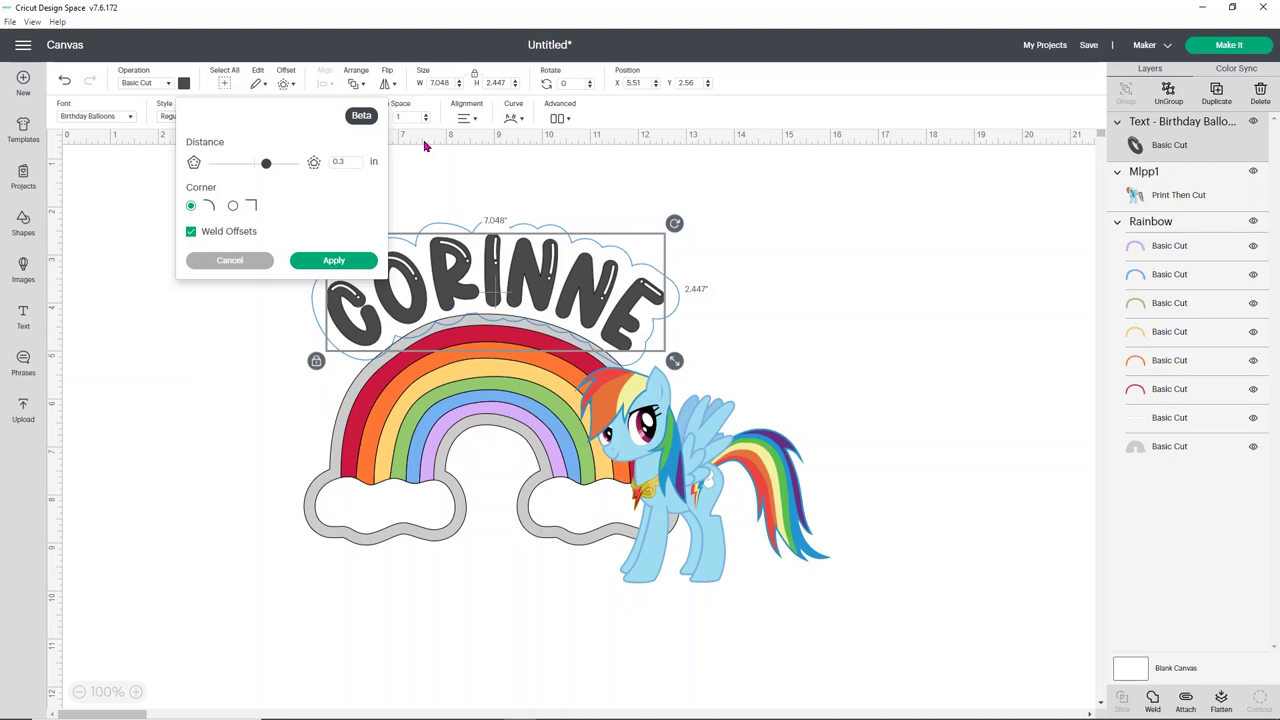
pyautogui.doubleClick(345, 163)
pyautogui.write('0.4')
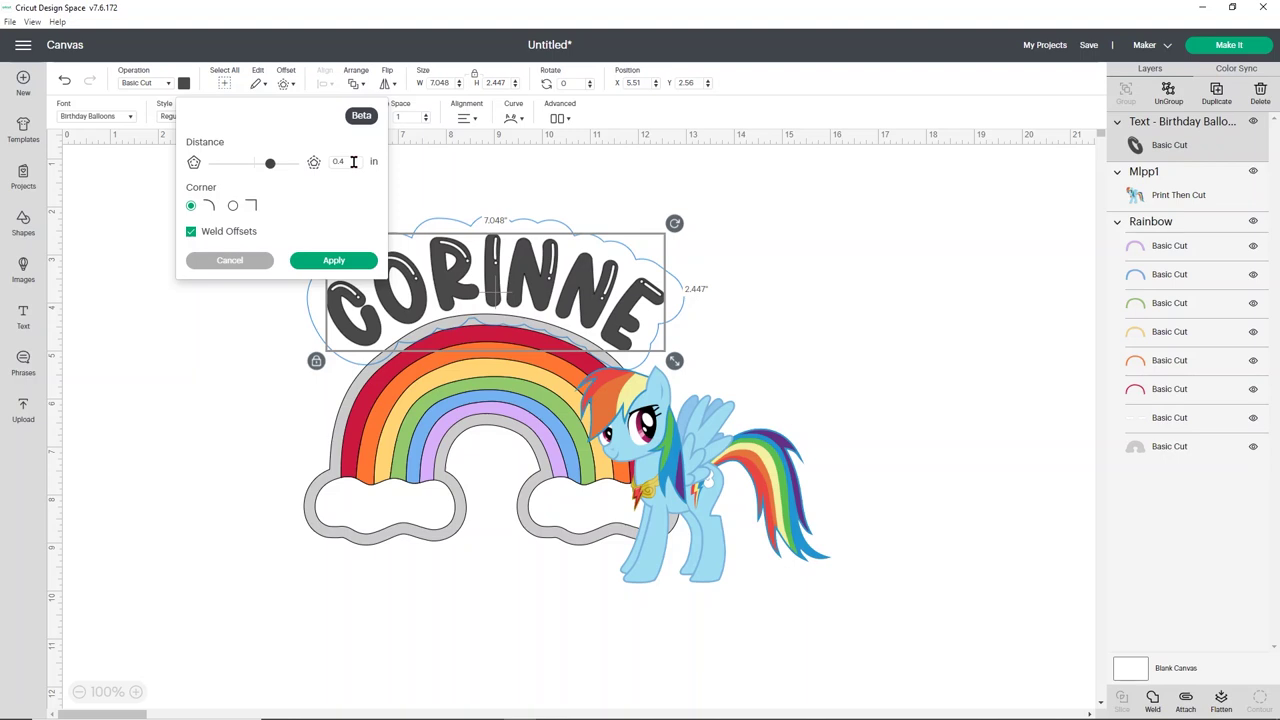
pyautogui.click(894, 313)
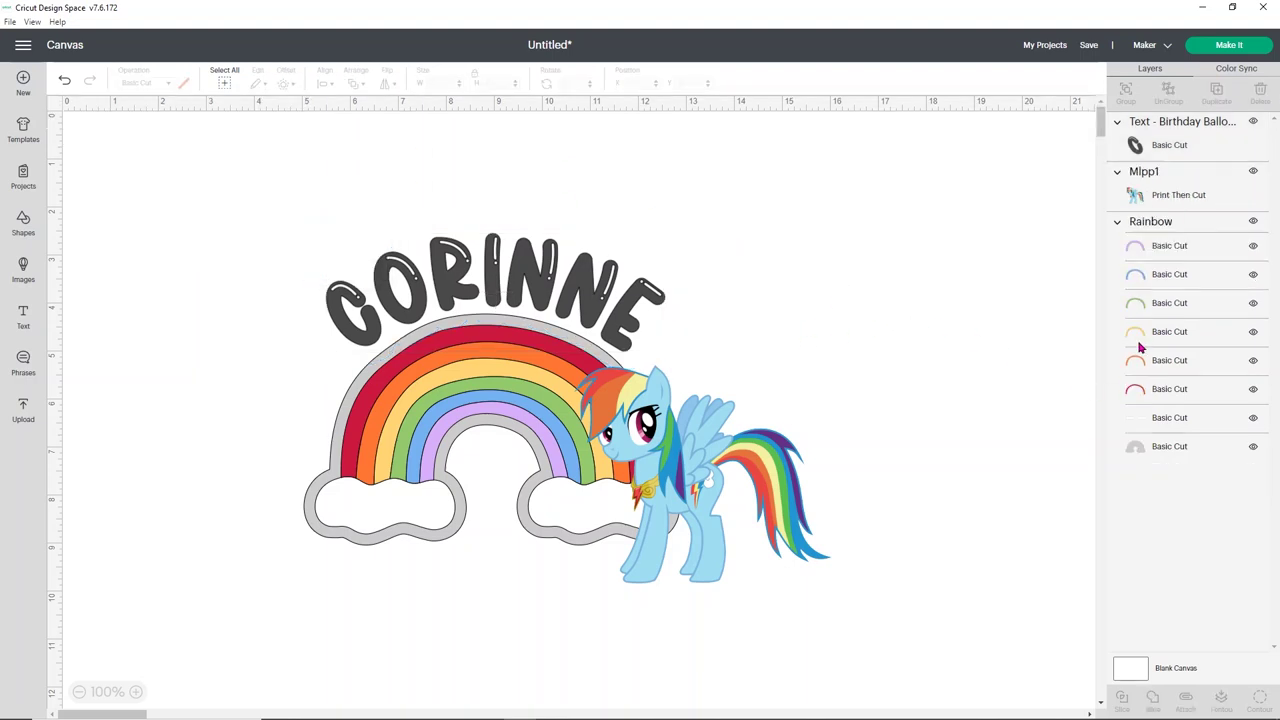
# Create a welded offset of 0.5 in with rounded corners around the curved name
pyautogui.click(1175, 146)
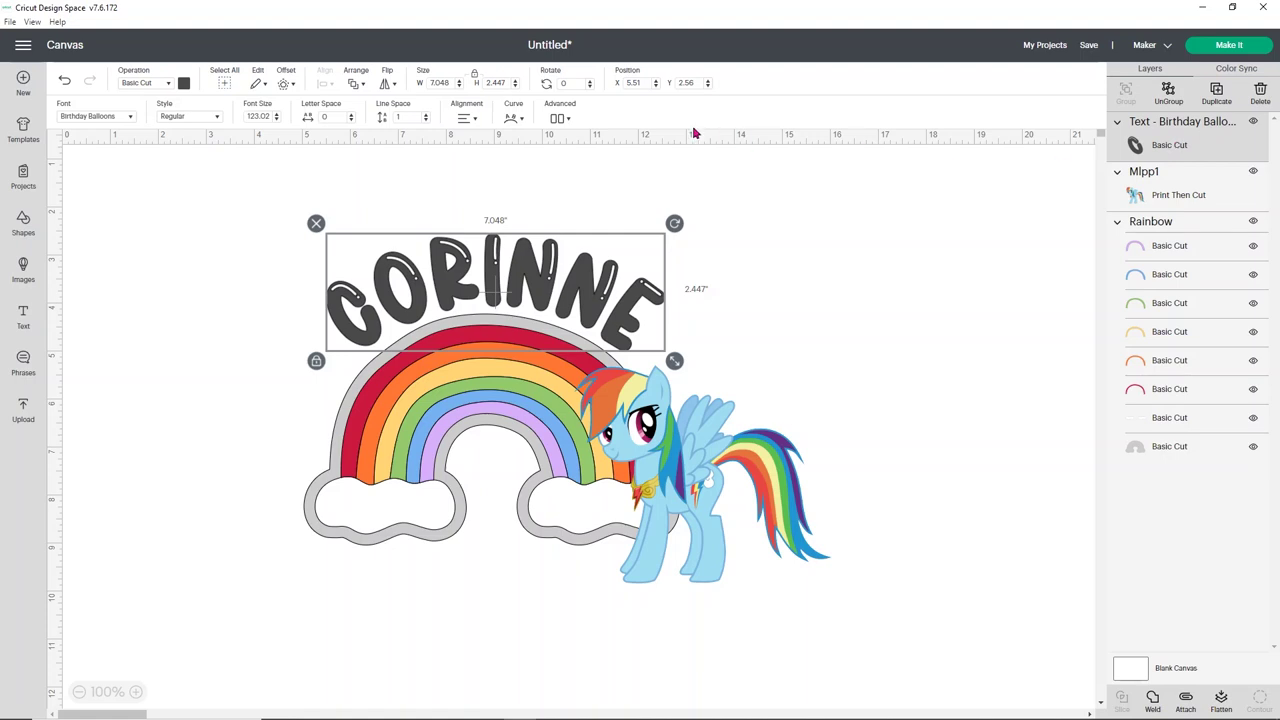
pyautogui.click(286, 84)
pyautogui.click(336, 261)
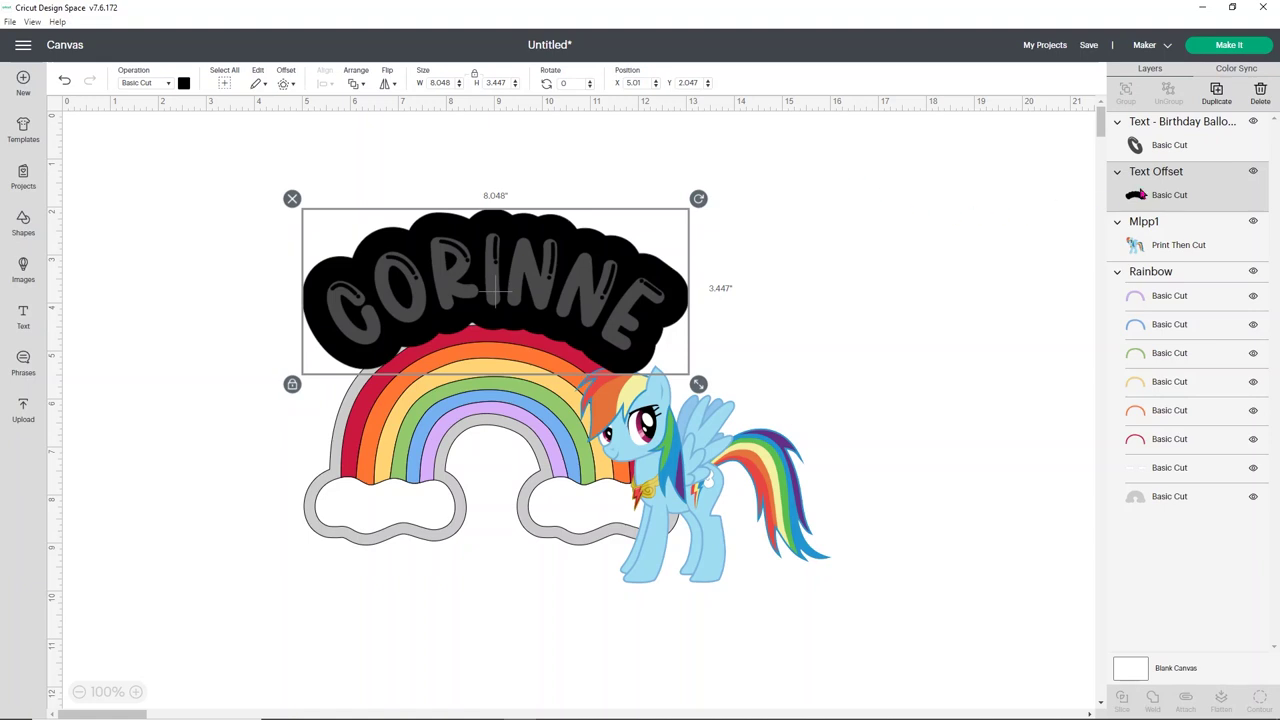
# Weld the name's offset to the rainbow's gray outline layer and place the welded shape behind all other layers
pyautogui.keyDown('shift'); pyautogui.click(1160, 503); pyautogui.keyUp('shift')
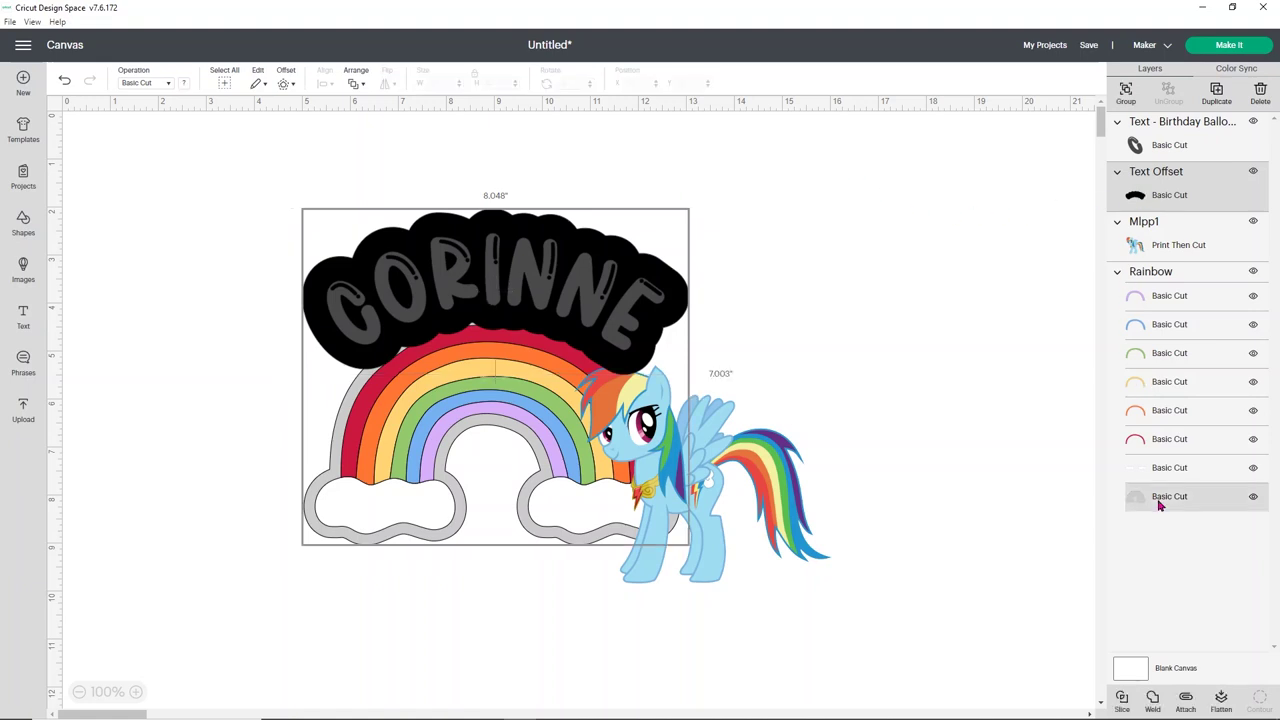
pyautogui.click(1153, 700)
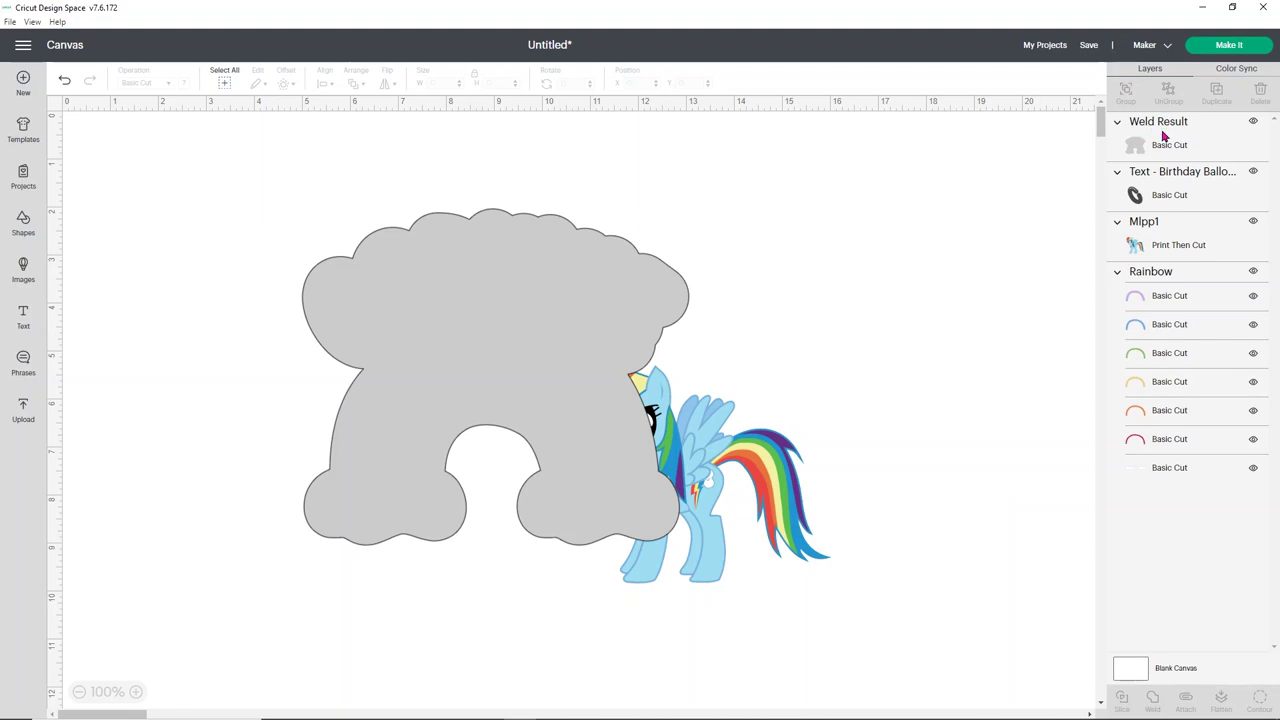
pyautogui.moveTo(1165, 125); pyautogui.dragTo(1145, 452)
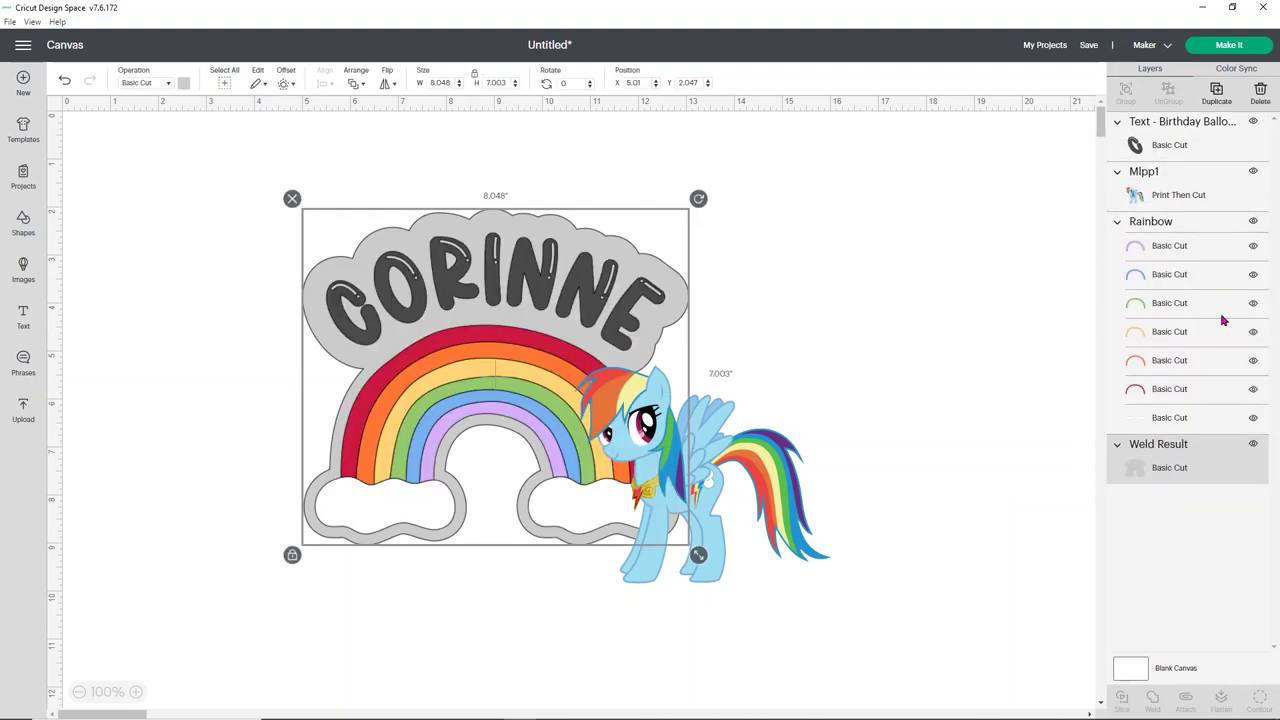
# Add a second welded offset of 0.3 in with rounded corners around the curved name
pyautogui.click(597, 280)
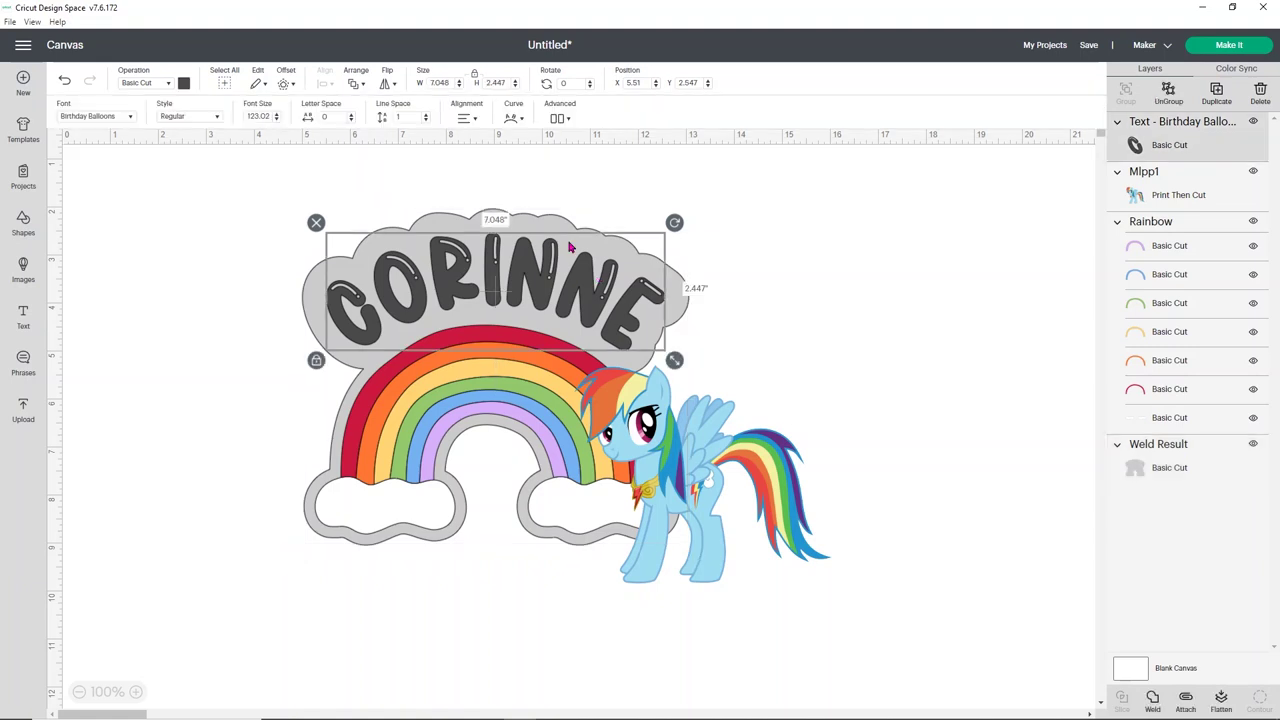
pyautogui.click(285, 85)
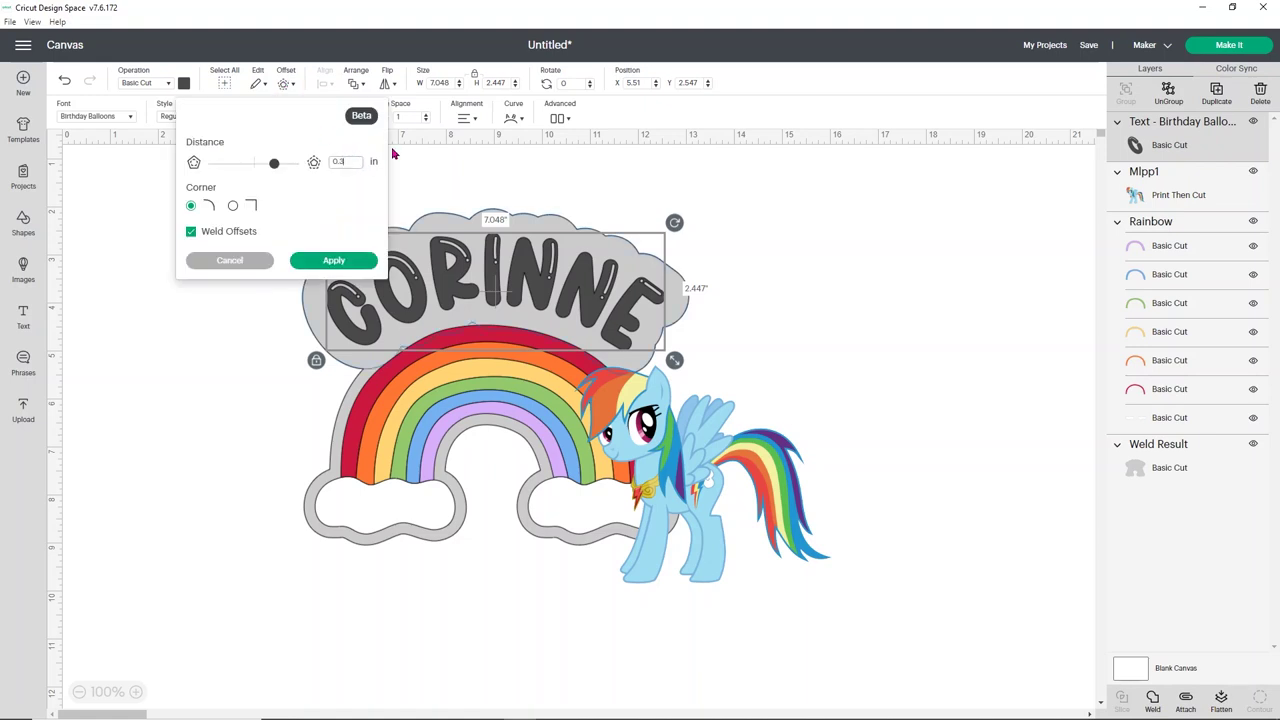
pyautogui.click(353, 195)
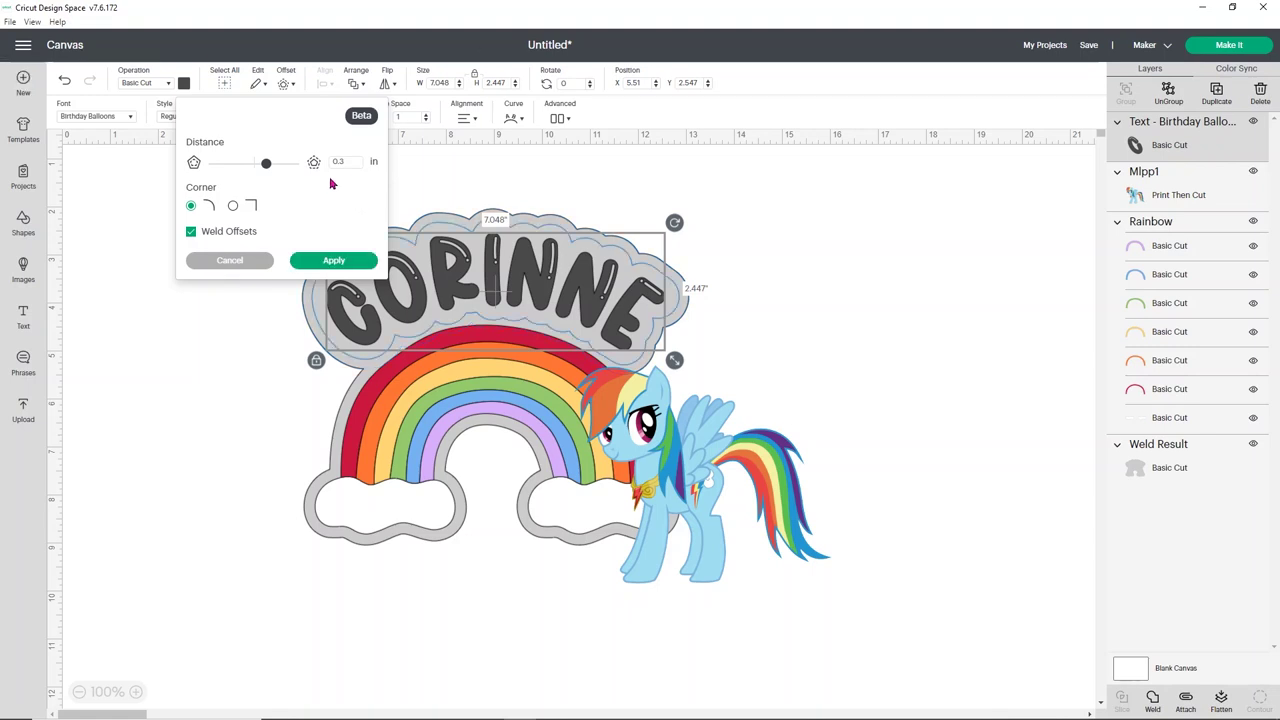
pyautogui.click(334, 261)
# Add a welded 0.2 in offset around the curved name and color it the same light gray as the welded background
pyautogui.click(490, 268)
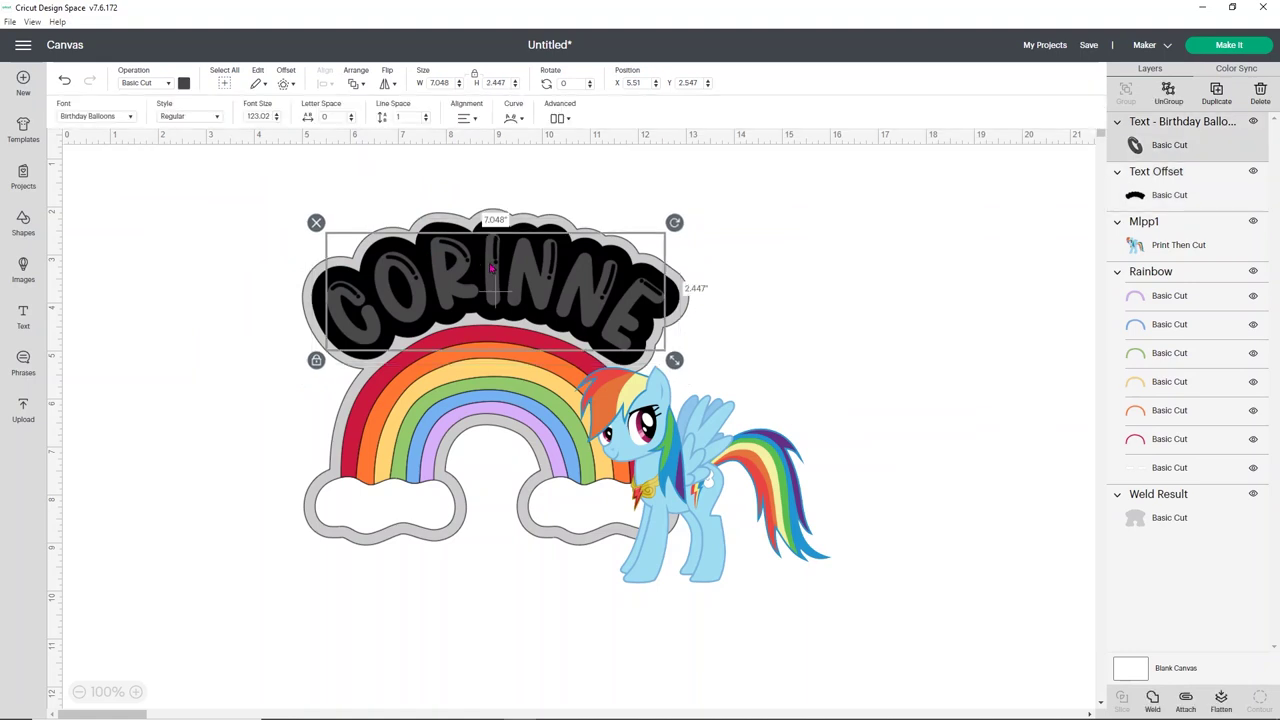
pyautogui.click(283, 87)
pyautogui.click(345, 161)
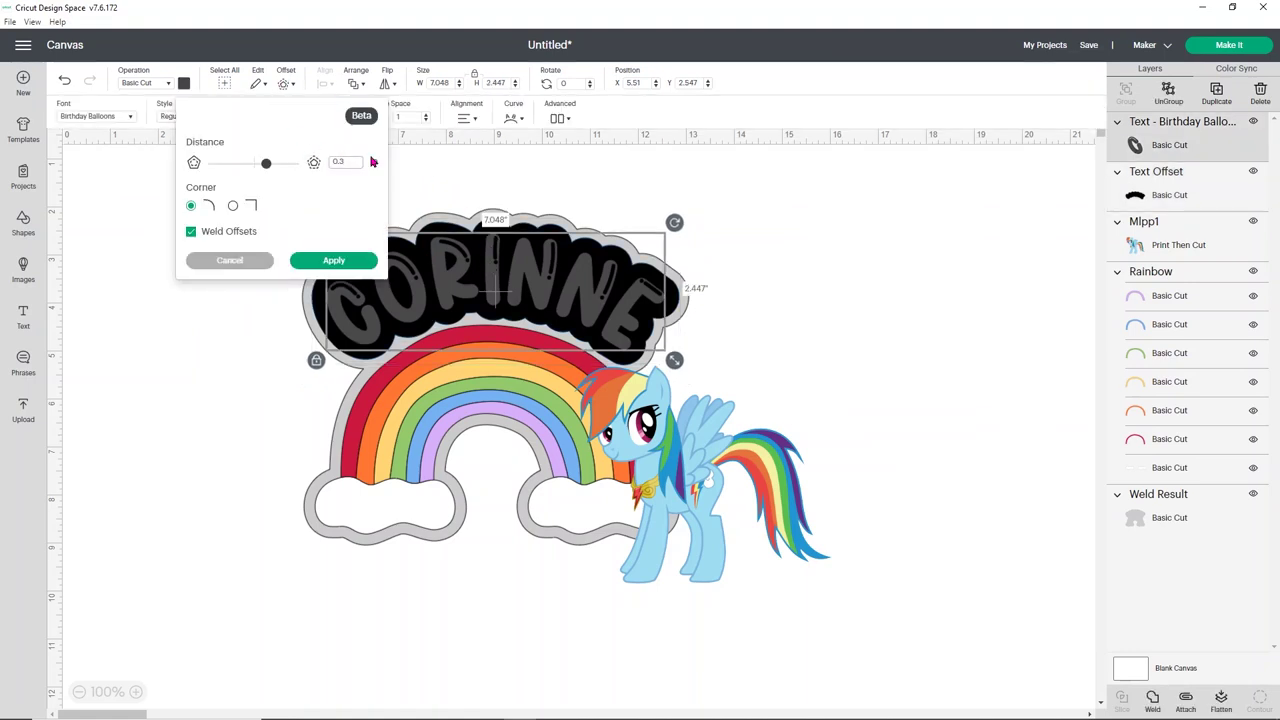
pyautogui.press('BackSpace')
pyautogui.write('2')
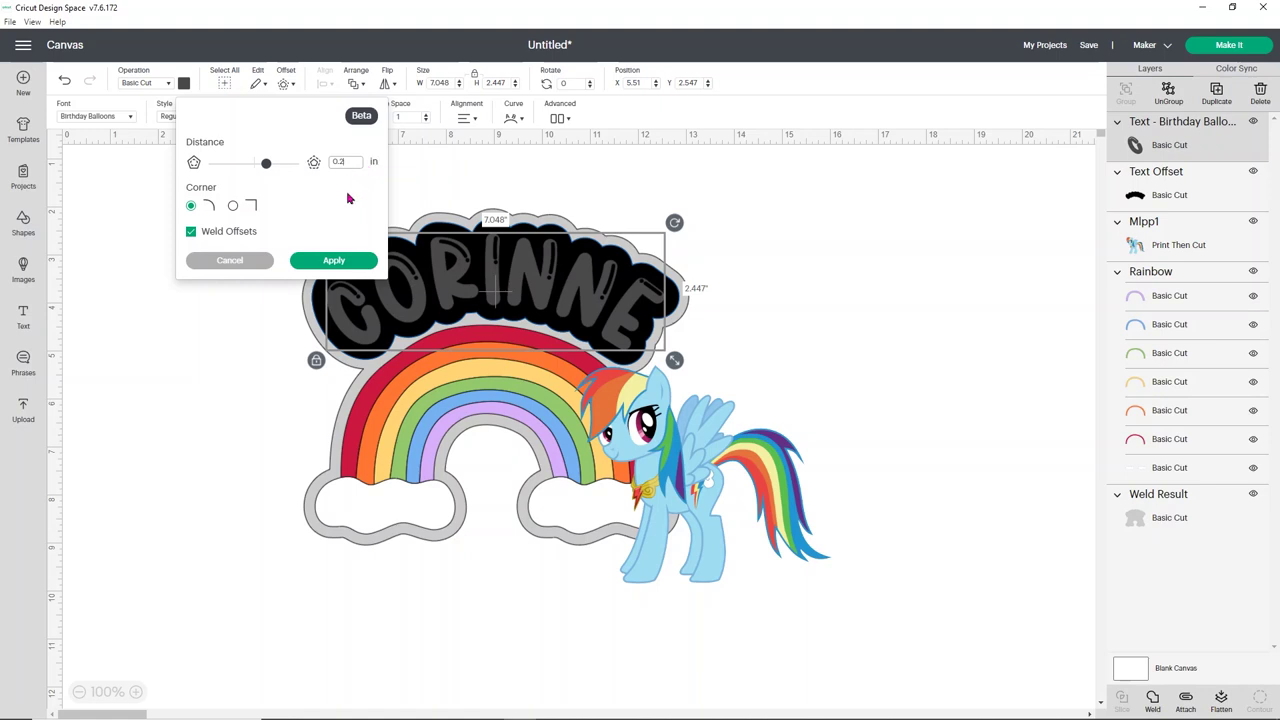
pyautogui.click(349, 199)
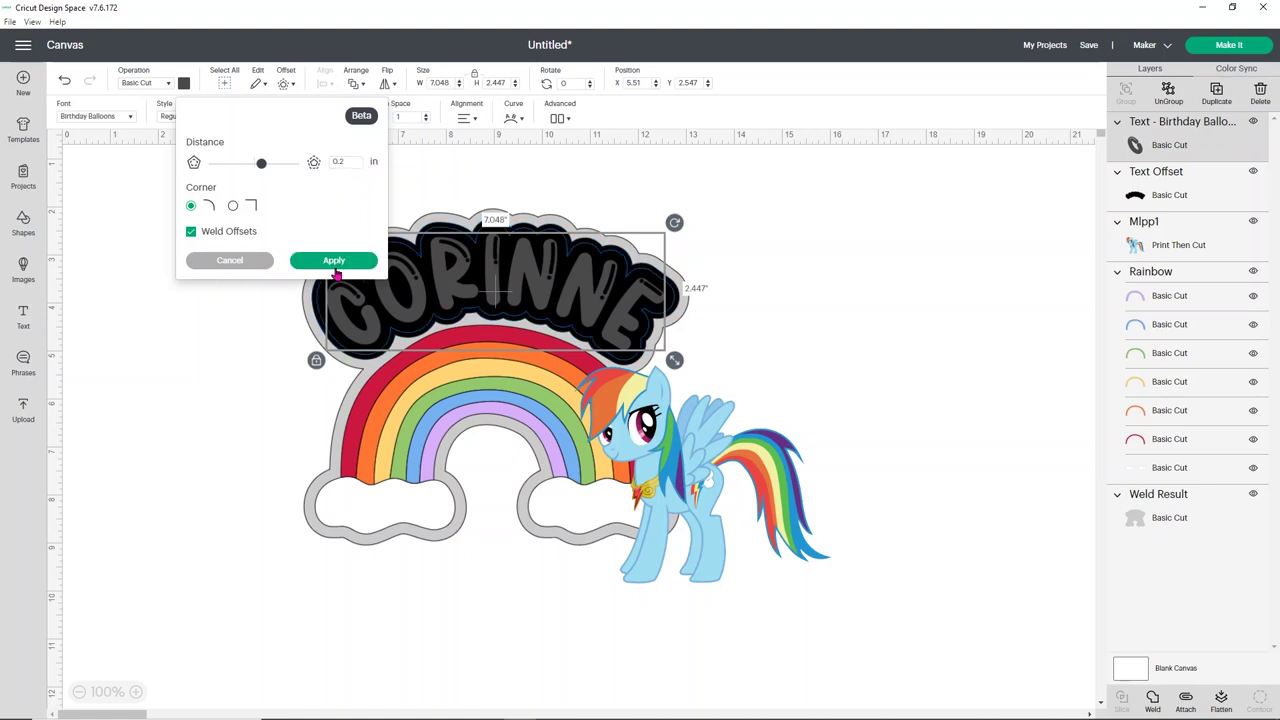
pyautogui.click(334, 261)
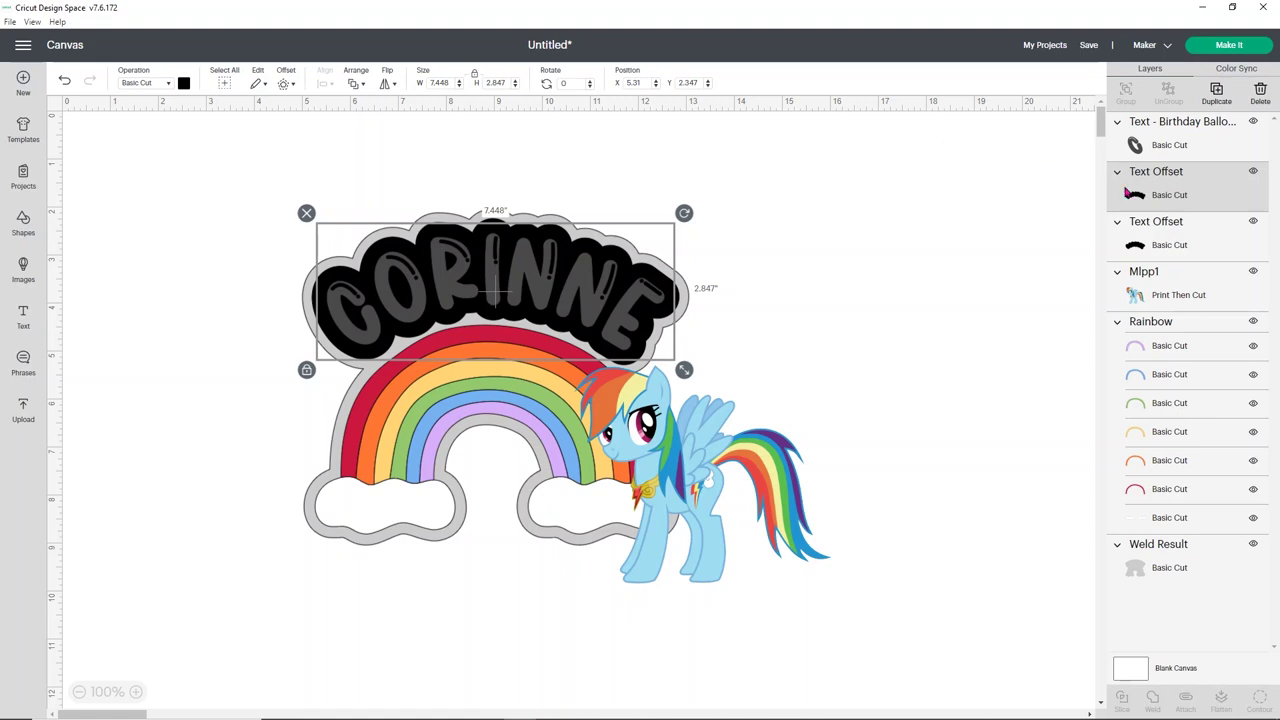
pyautogui.click(184, 84)
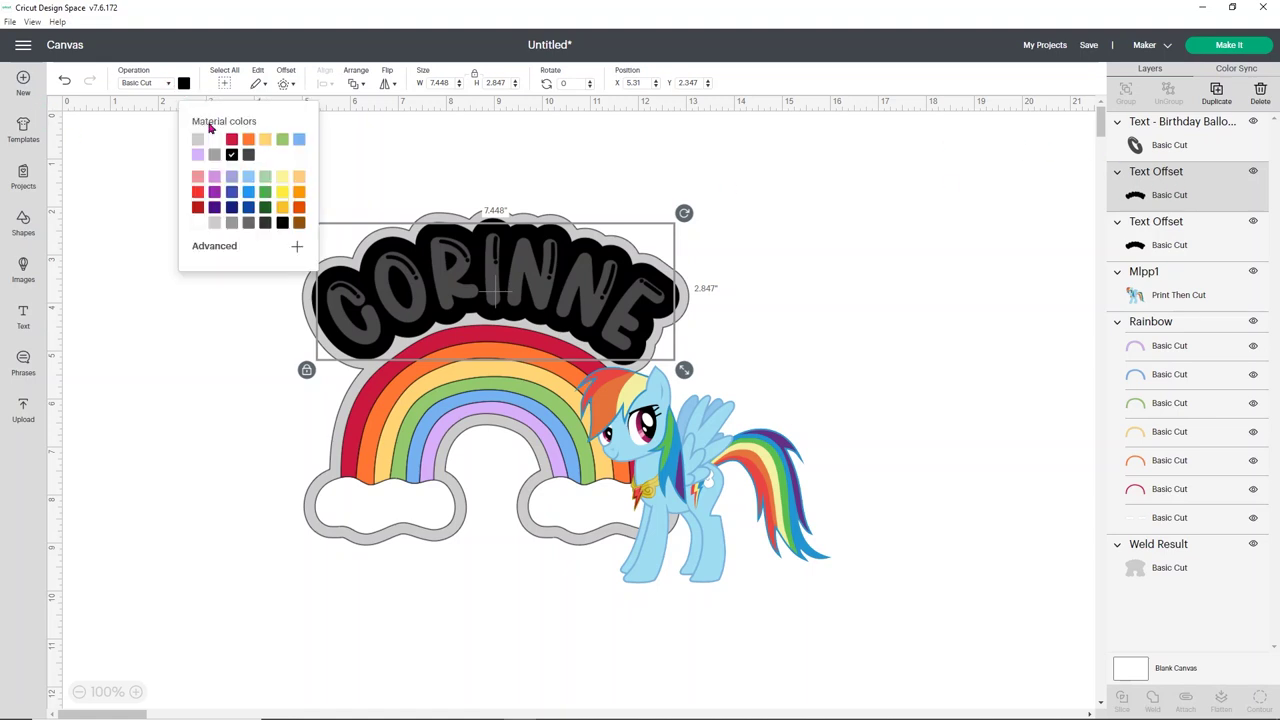
pyautogui.click(199, 140)
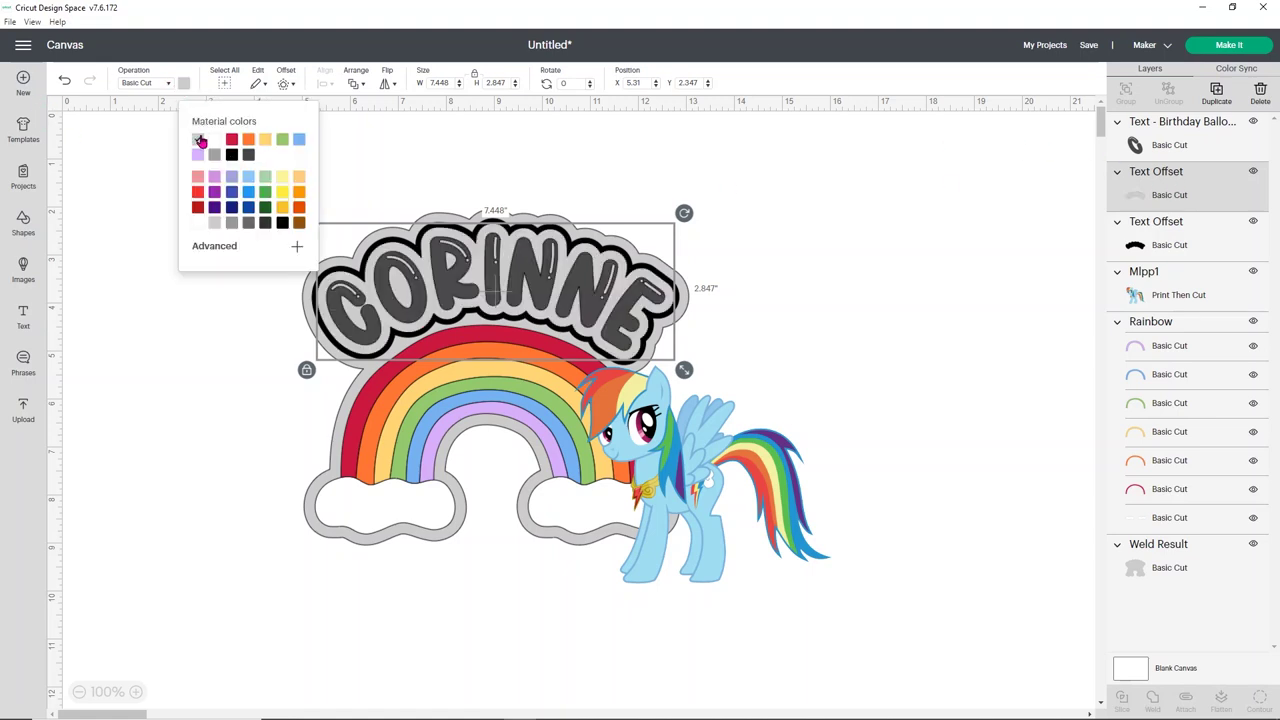
# Add a welded 0.1 in offset around the curved name, keeping it black
pyautogui.click(497, 279)
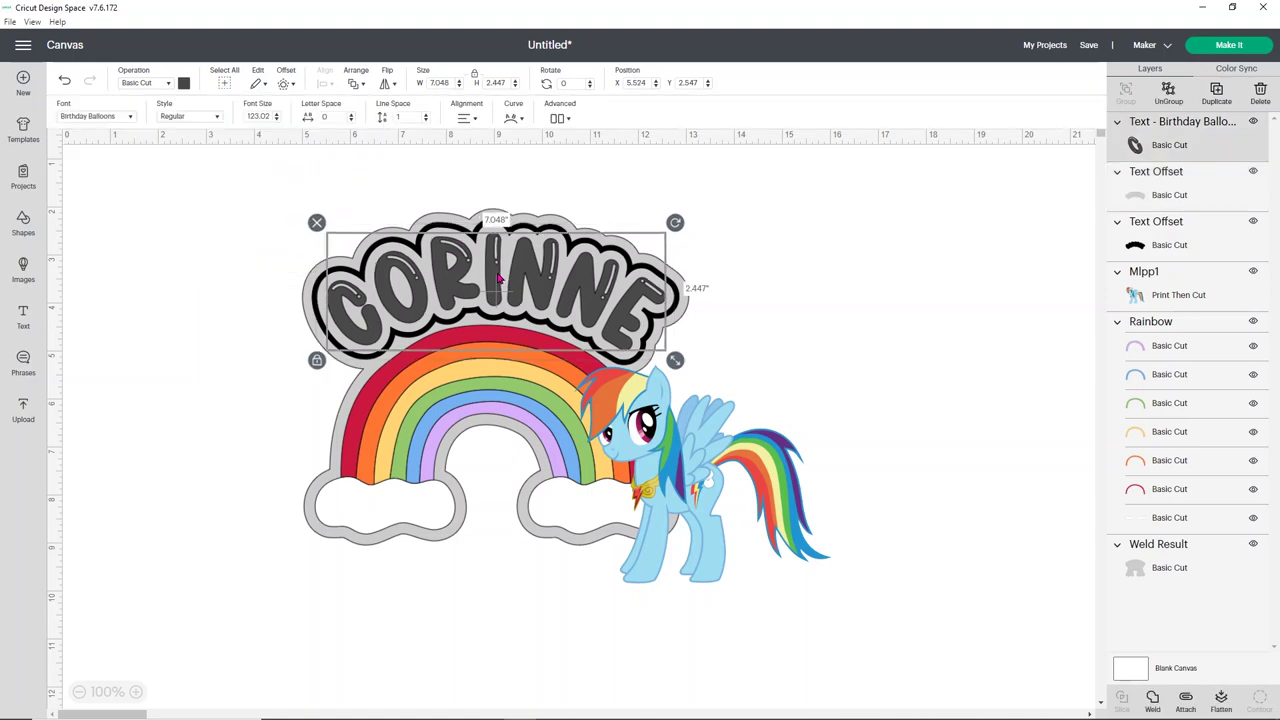
pyautogui.click(281, 84)
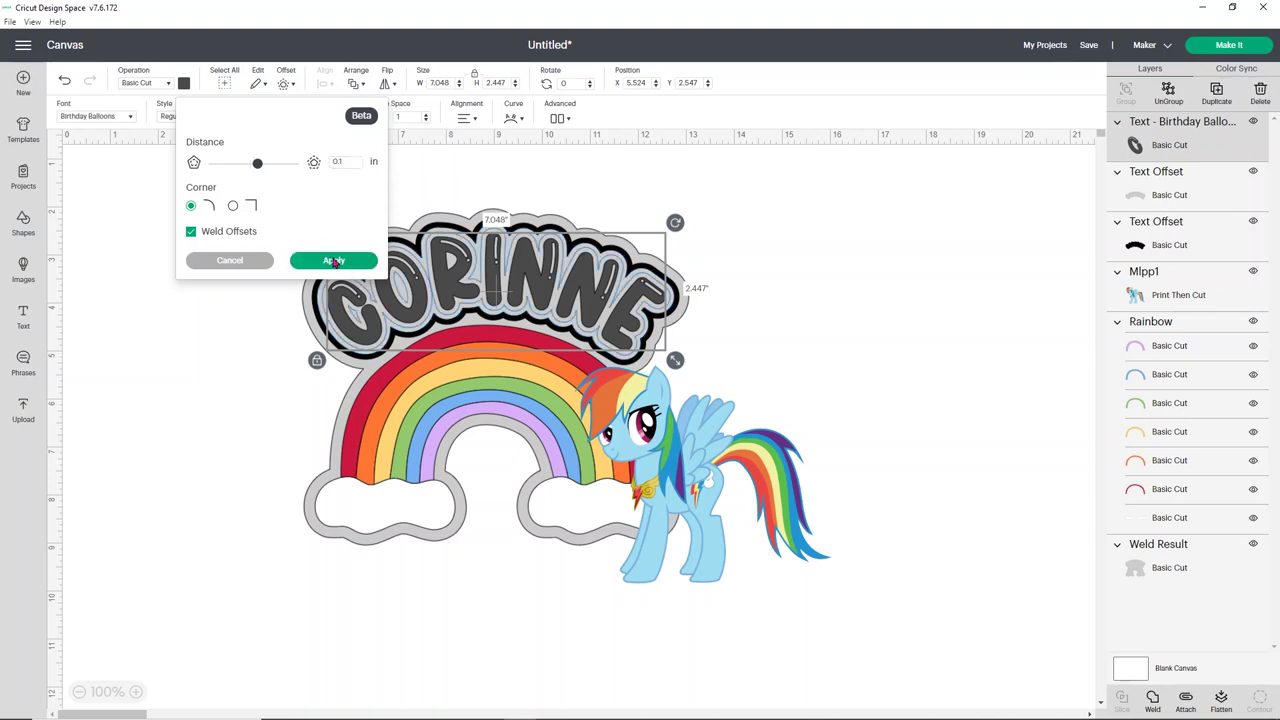
pyautogui.click(337, 262)
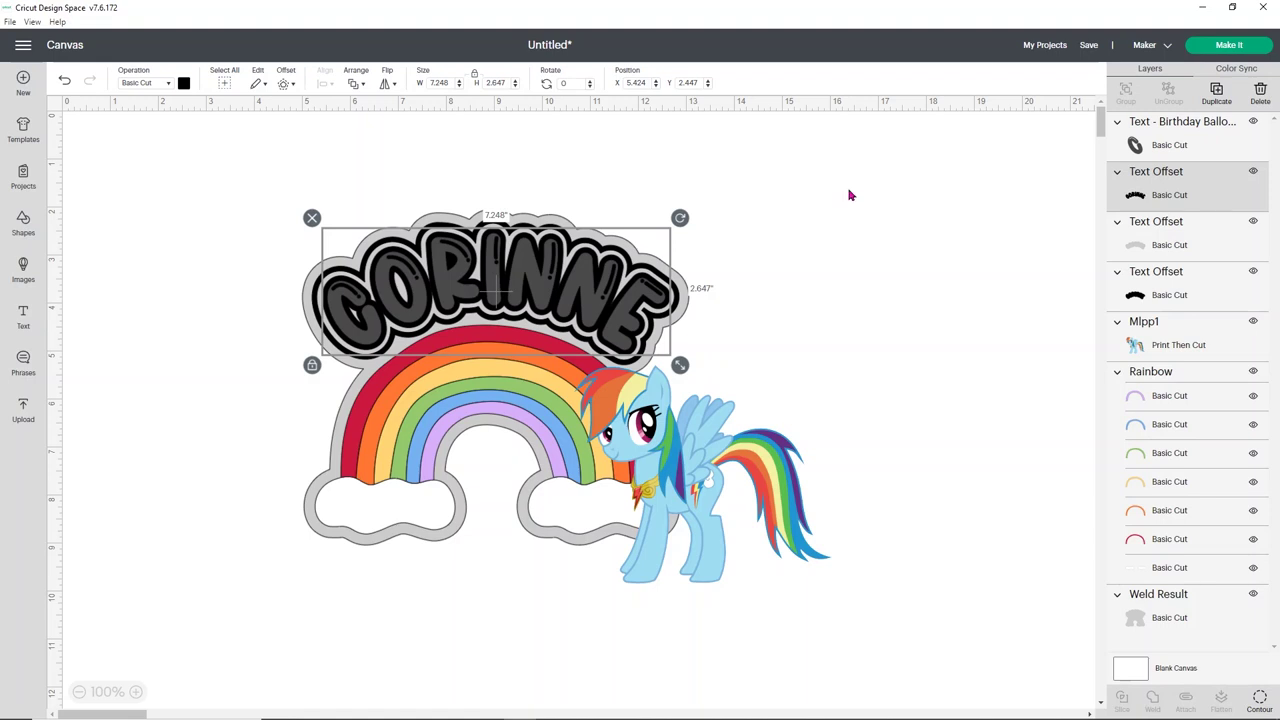
pyautogui.click(804, 231)
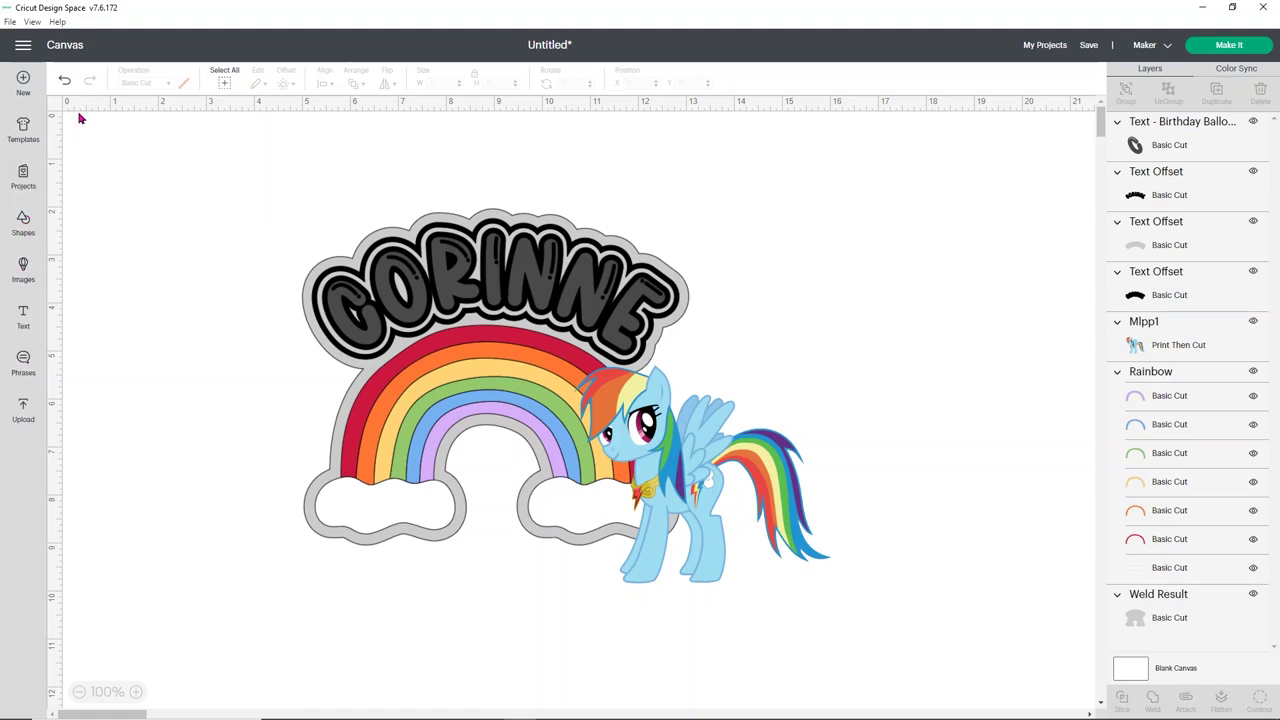
# Add the text 5 beside the rainbow's left cloud, enlarged to about 1.41 by 2.441 in at X 3.509, Y 5.802
pyautogui.click(23, 316)
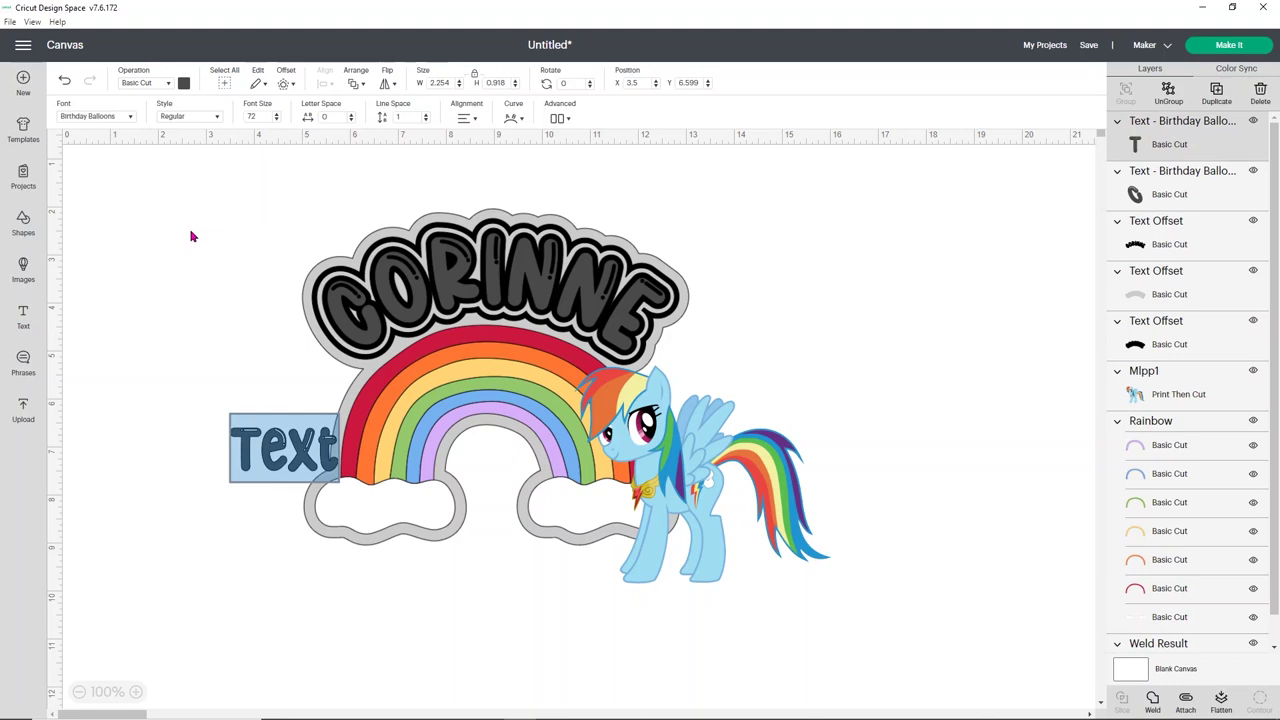
pyautogui.write('5')
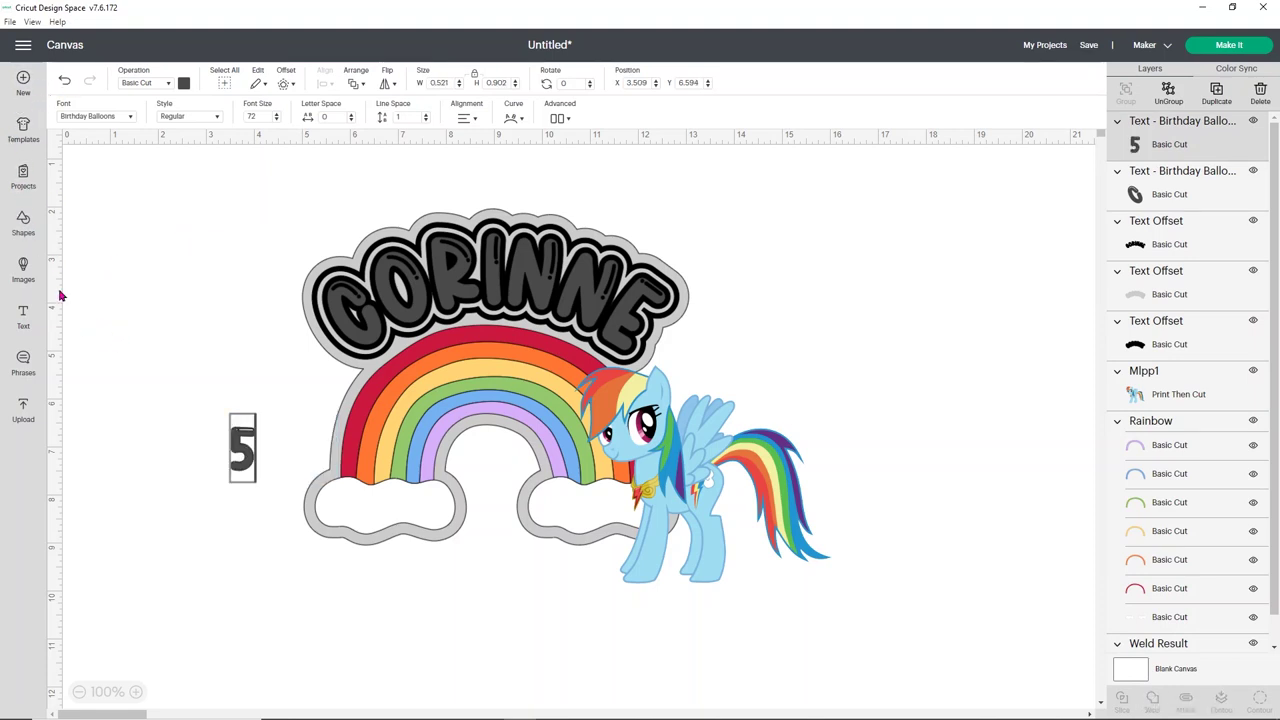
pyautogui.click(220, 418)
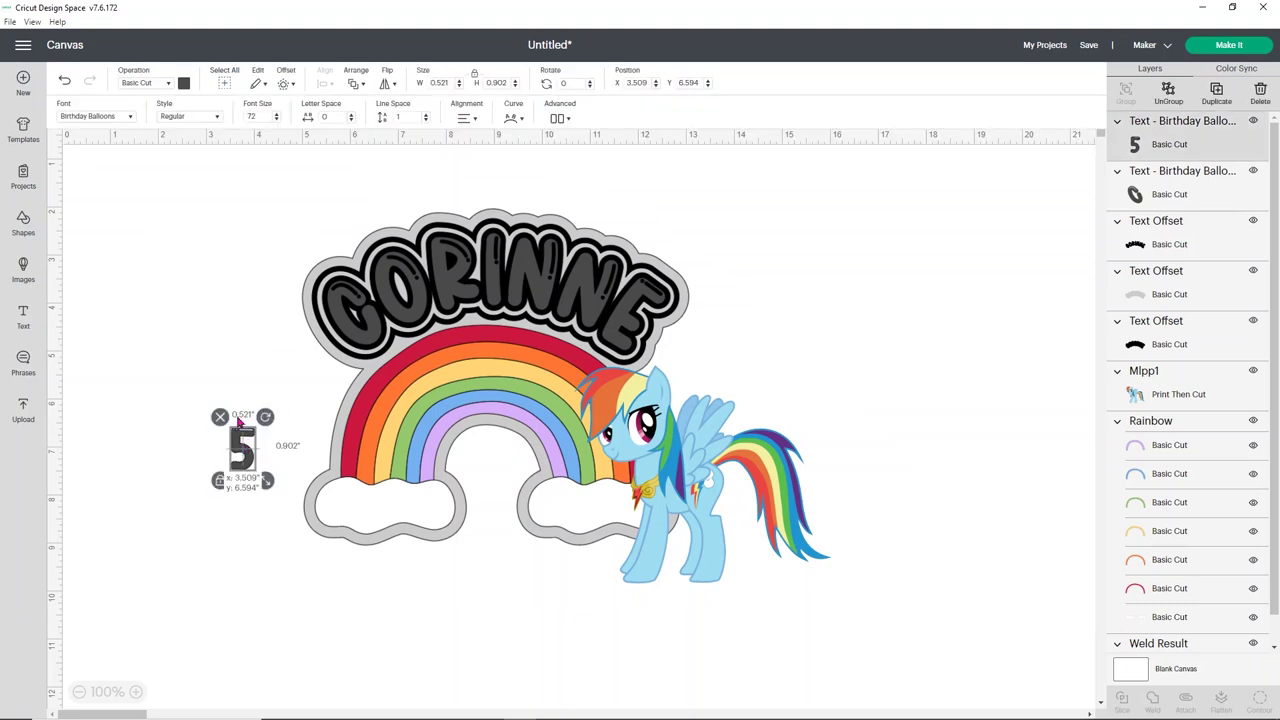
pyautogui.moveTo(242, 451)
pyautogui.mouseDown()
pyautogui.moveTo(190, 355)
pyautogui.moveTo(253, 485)
pyautogui.moveTo(286, 510)
pyautogui.moveTo(260, 465)
pyautogui.mouseUp()
pyautogui.moveTo(223, 406); pyautogui.dragTo(294, 462)
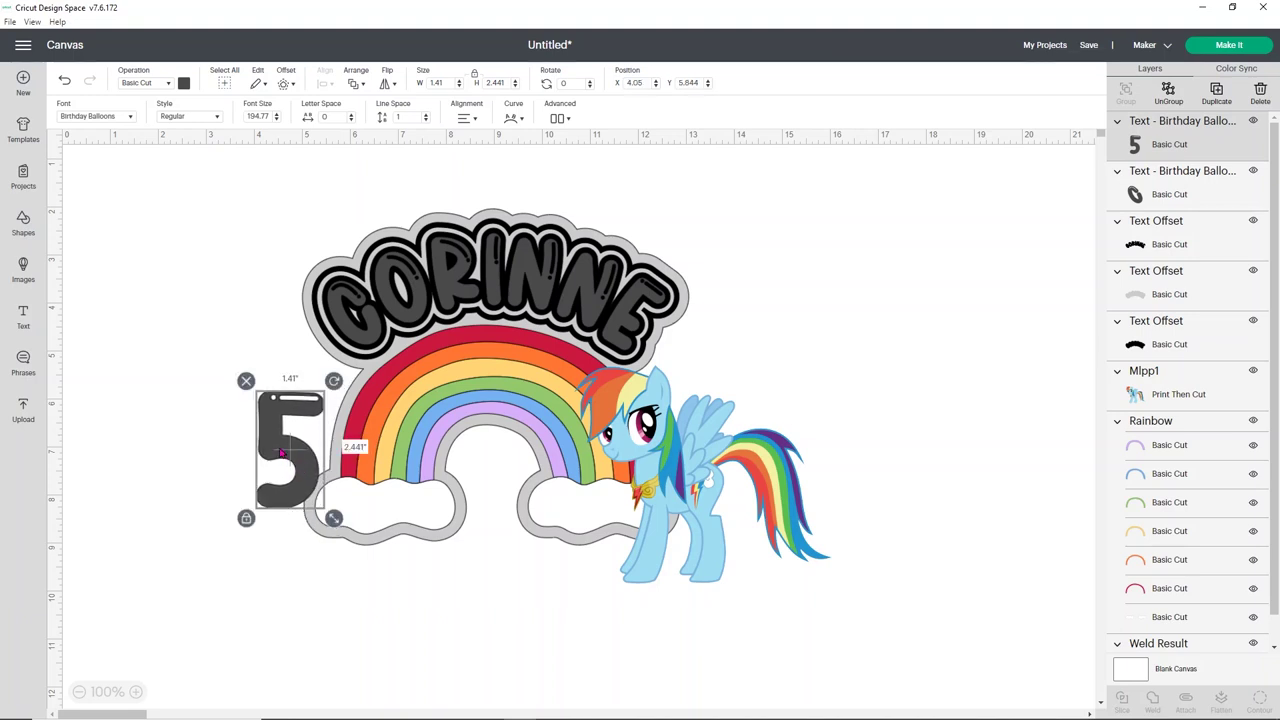
pyautogui.moveTo(282, 453); pyautogui.dragTo(251, 456)
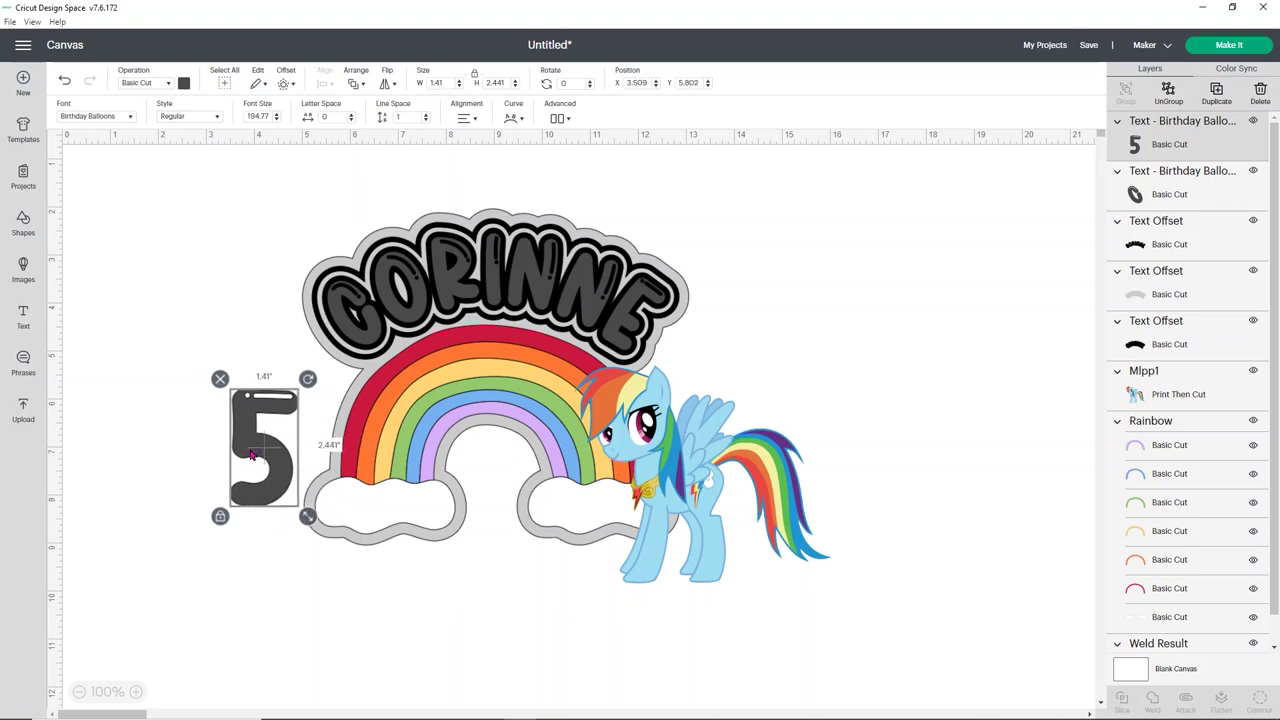
# Create a rounded offset of 0.5 in around the number 5
pyautogui.click(284, 85)
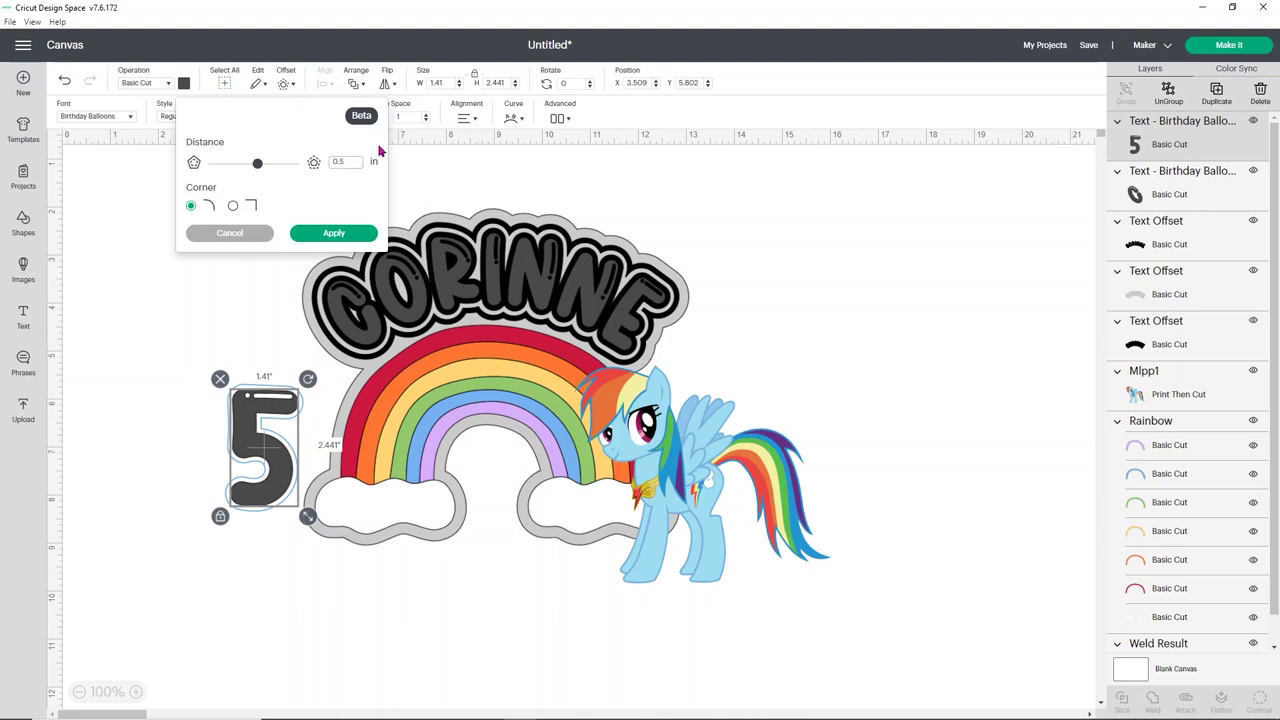
pyautogui.press('Return')
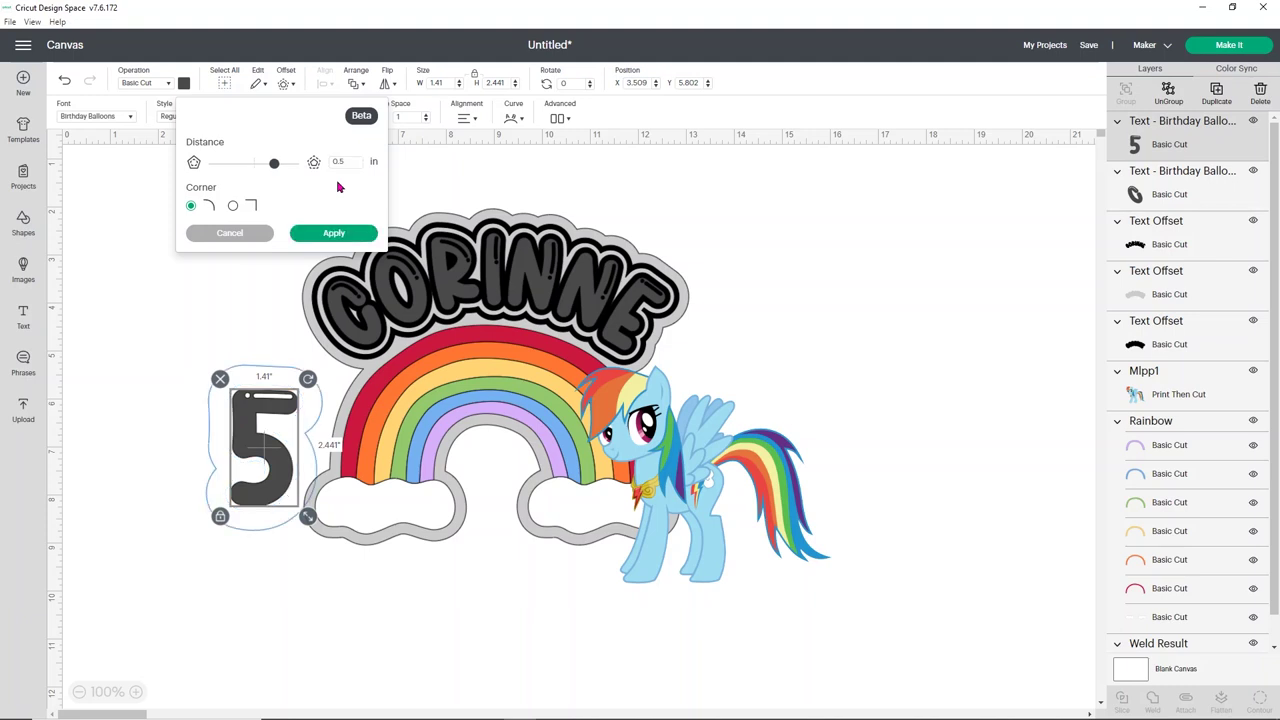
pyautogui.click(338, 234)
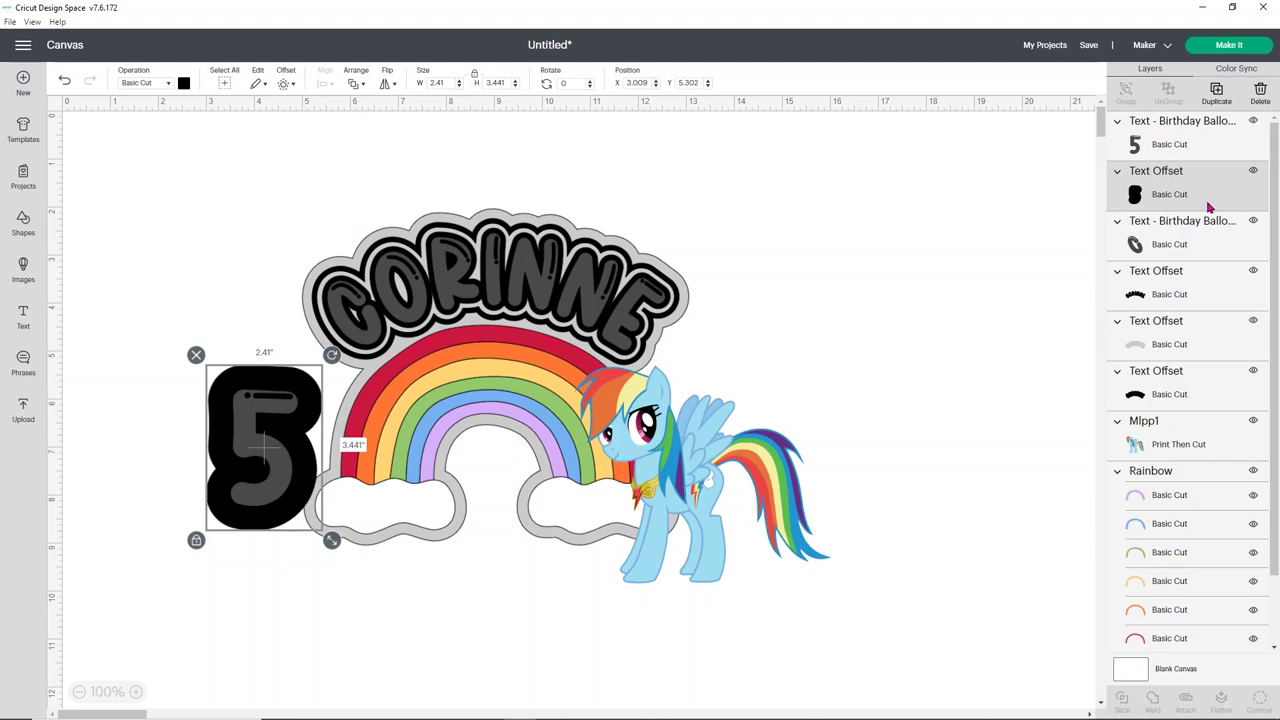
# Weld the number 5's offset to the gray background shape and send the combined shape to the back
pyautogui.scroll(-2, 1195, 450)
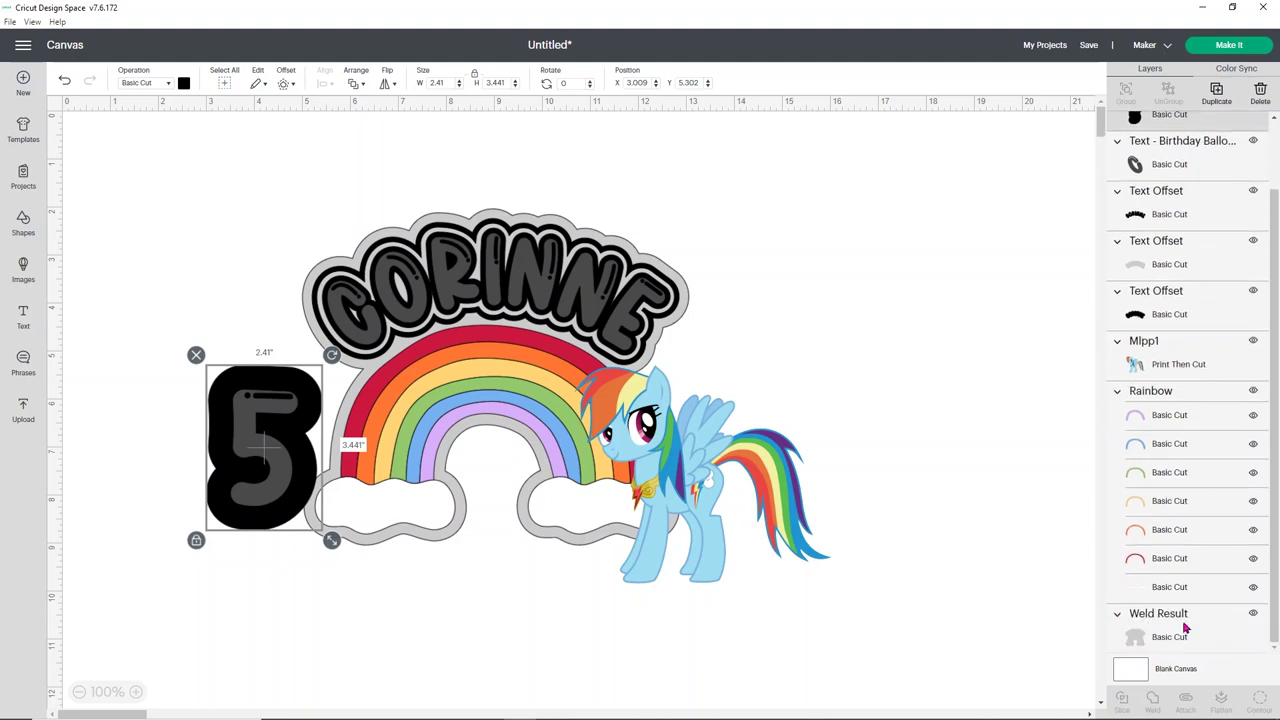
pyautogui.click(1185, 628)
pyautogui.click(1155, 700)
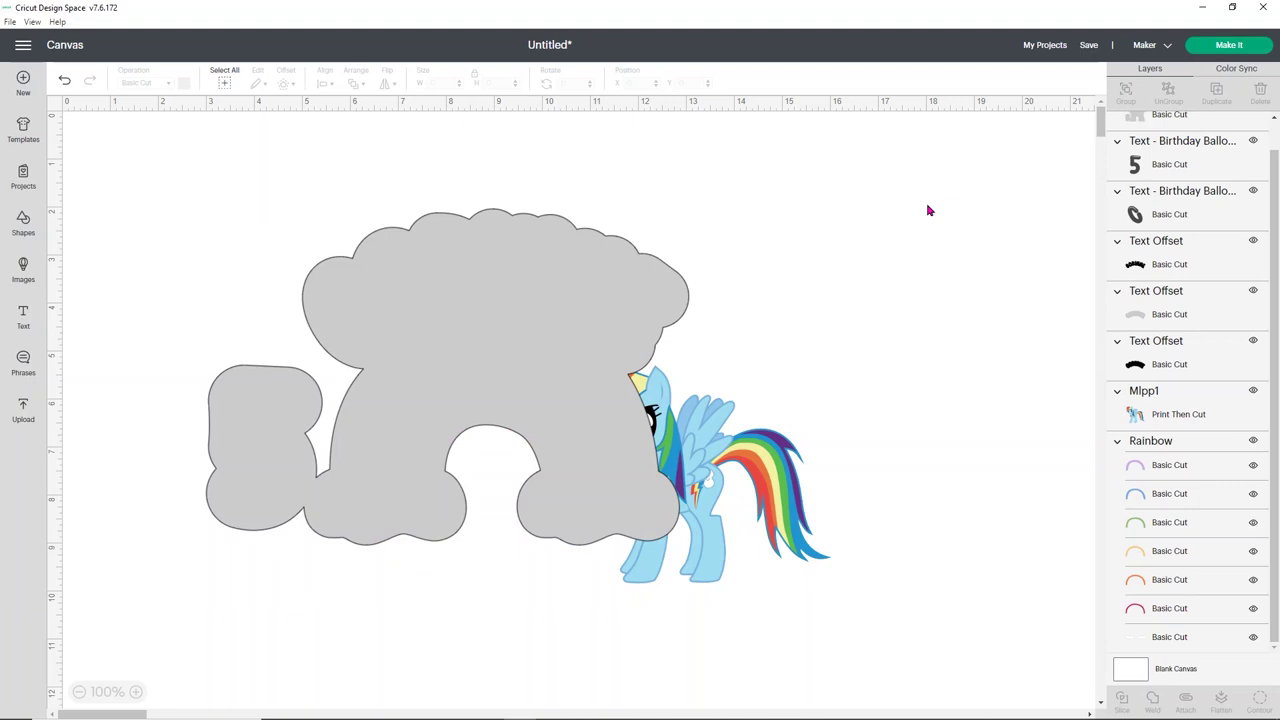
pyautogui.rightClick(590, 310)
pyautogui.click(613, 517)
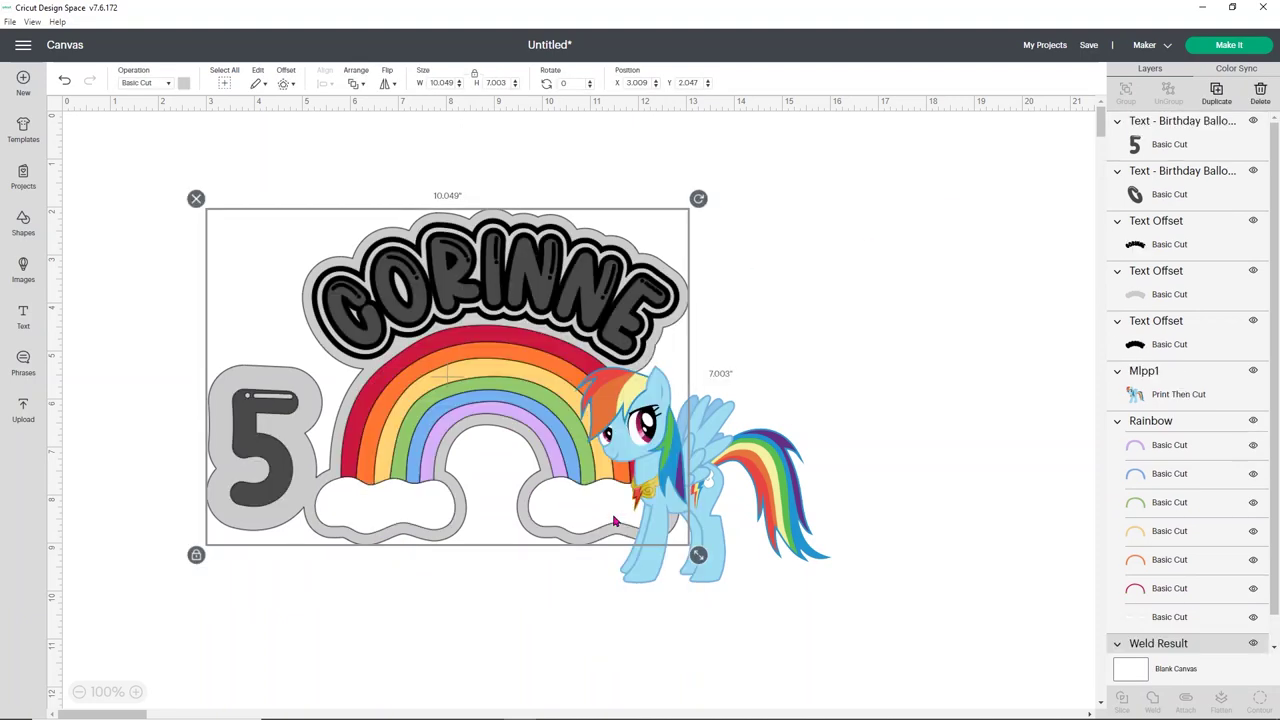
# Create a rounded 0.3 in offset around the number 5, keeping it black
pyautogui.click(268, 422)
pyautogui.click(284, 85)
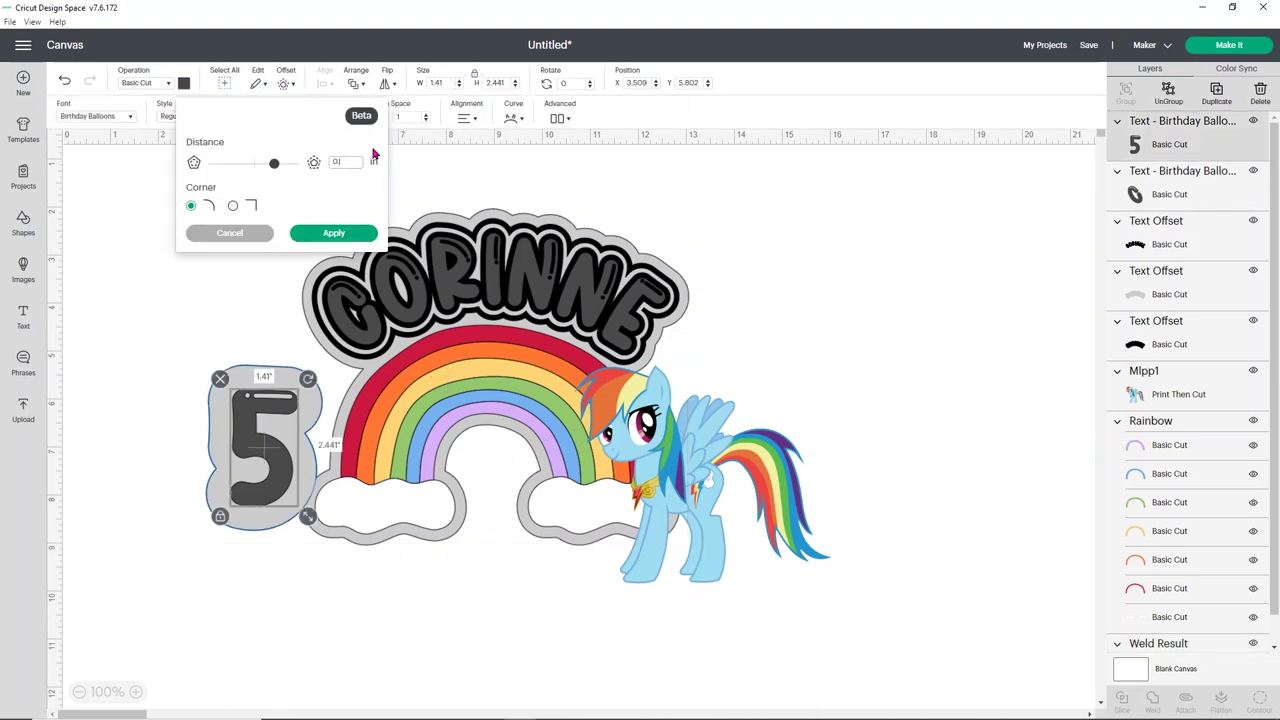
pyautogui.press('Return')
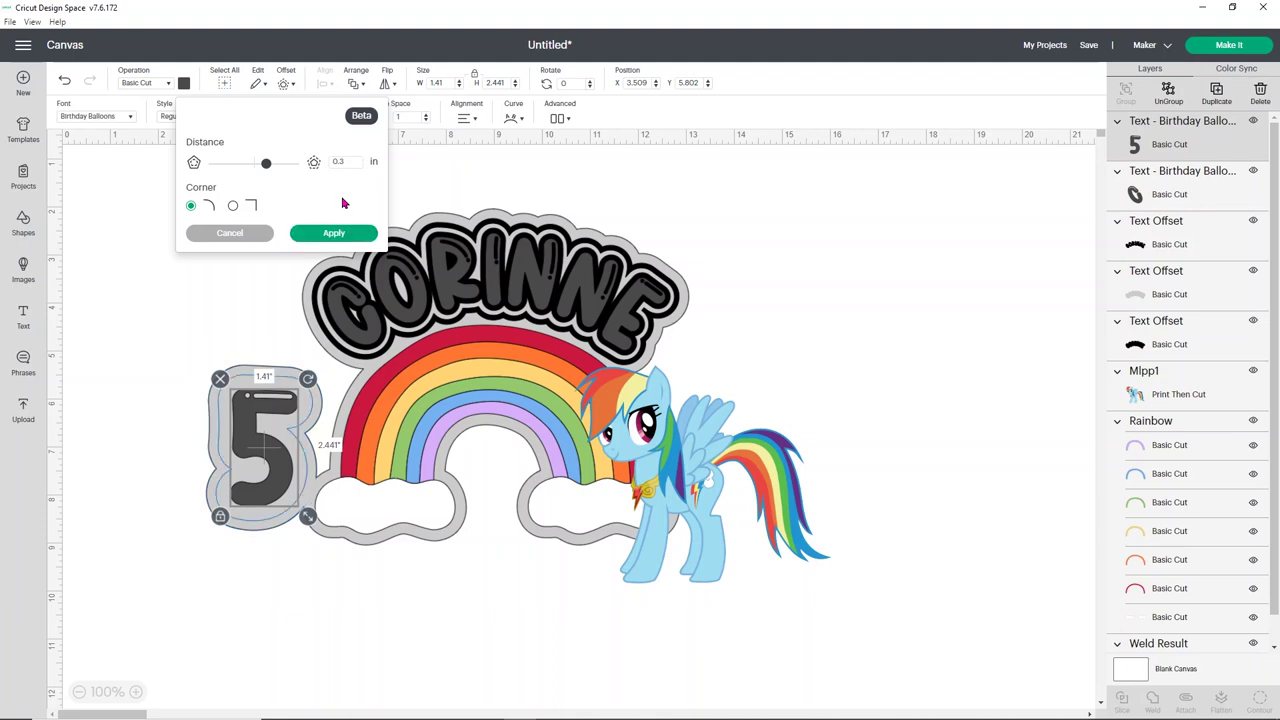
pyautogui.click(340, 232)
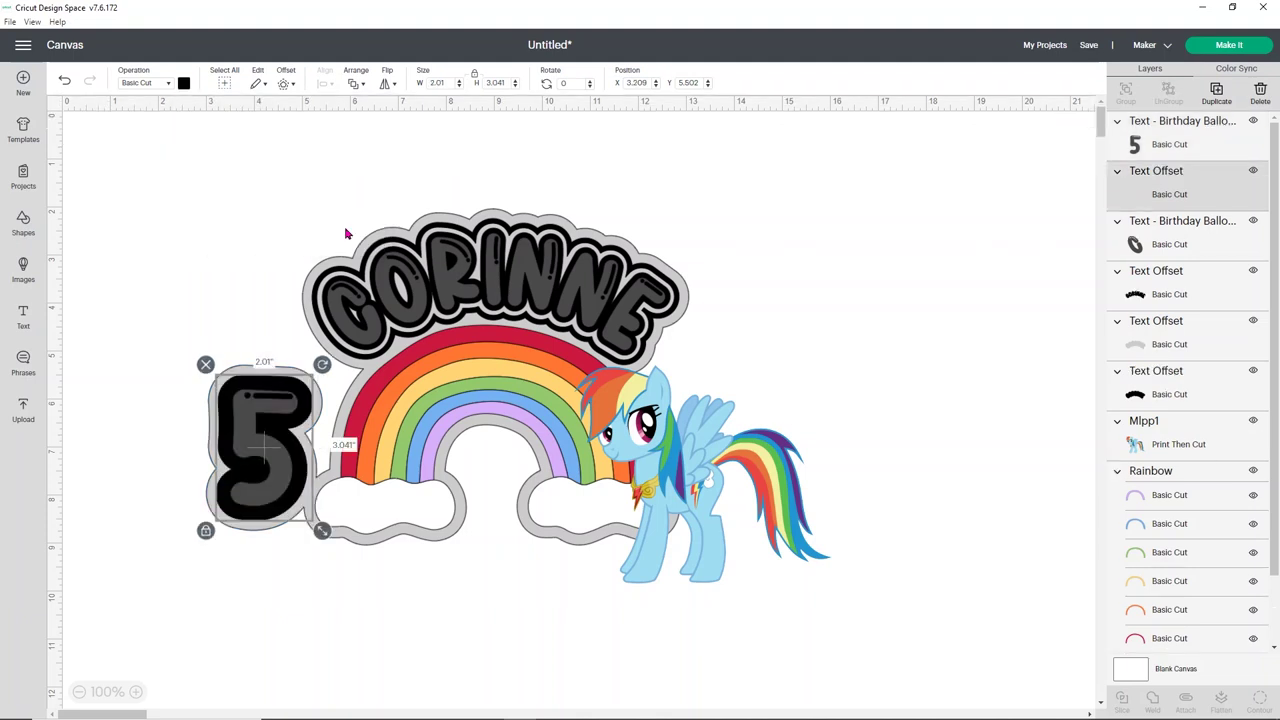
# Create a rounded 0.2 in offset around the number 5 and color it gray
pyautogui.click(252, 417)
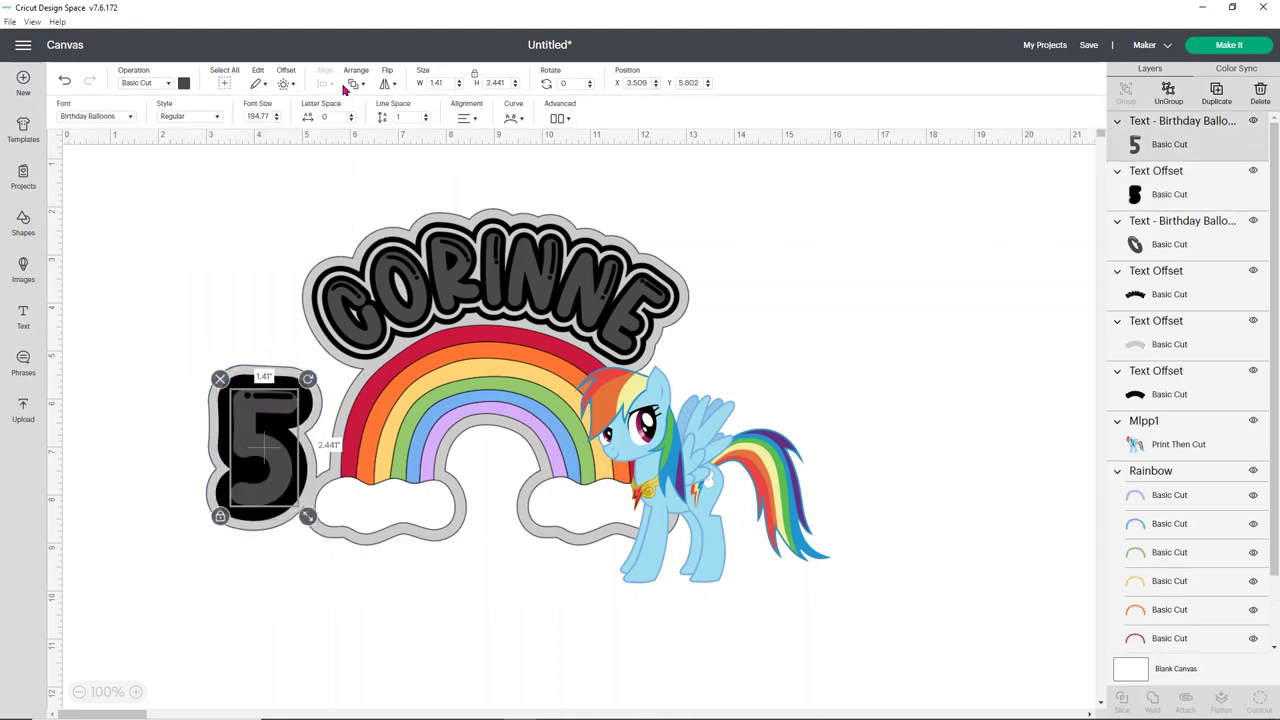
pyautogui.click(284, 86)
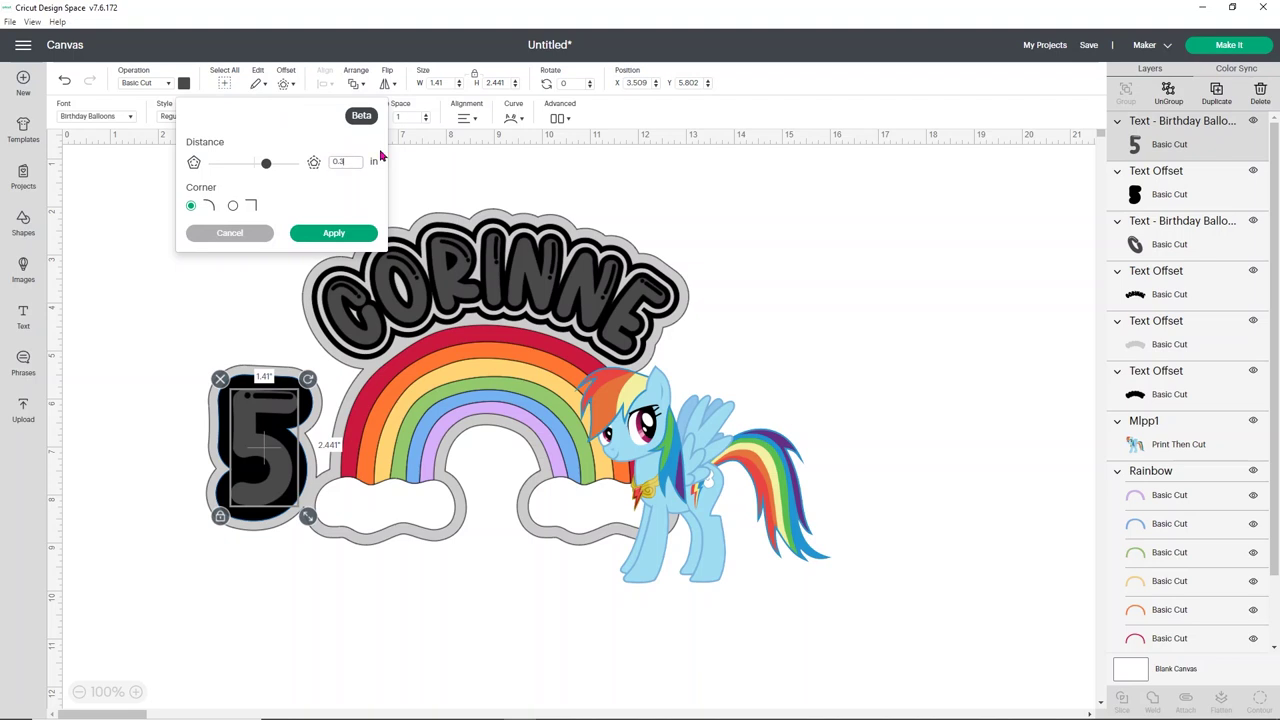
pyautogui.click(326, 240)
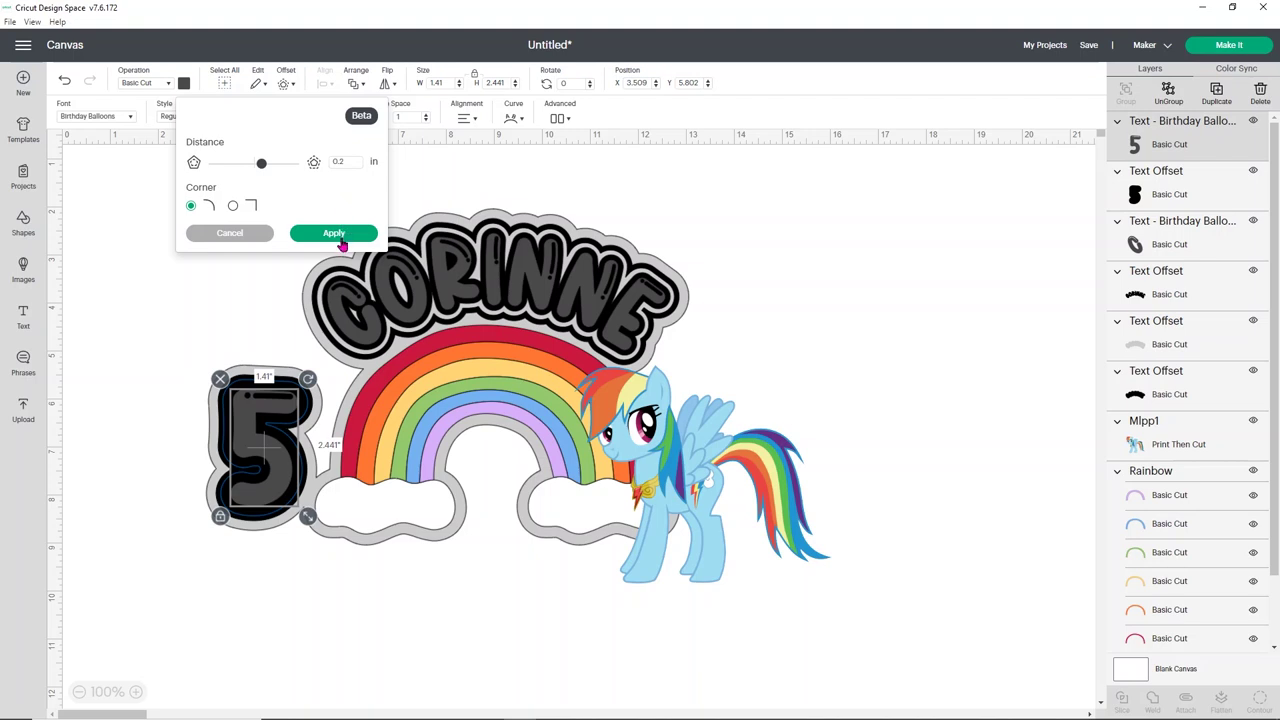
pyautogui.click(334, 234)
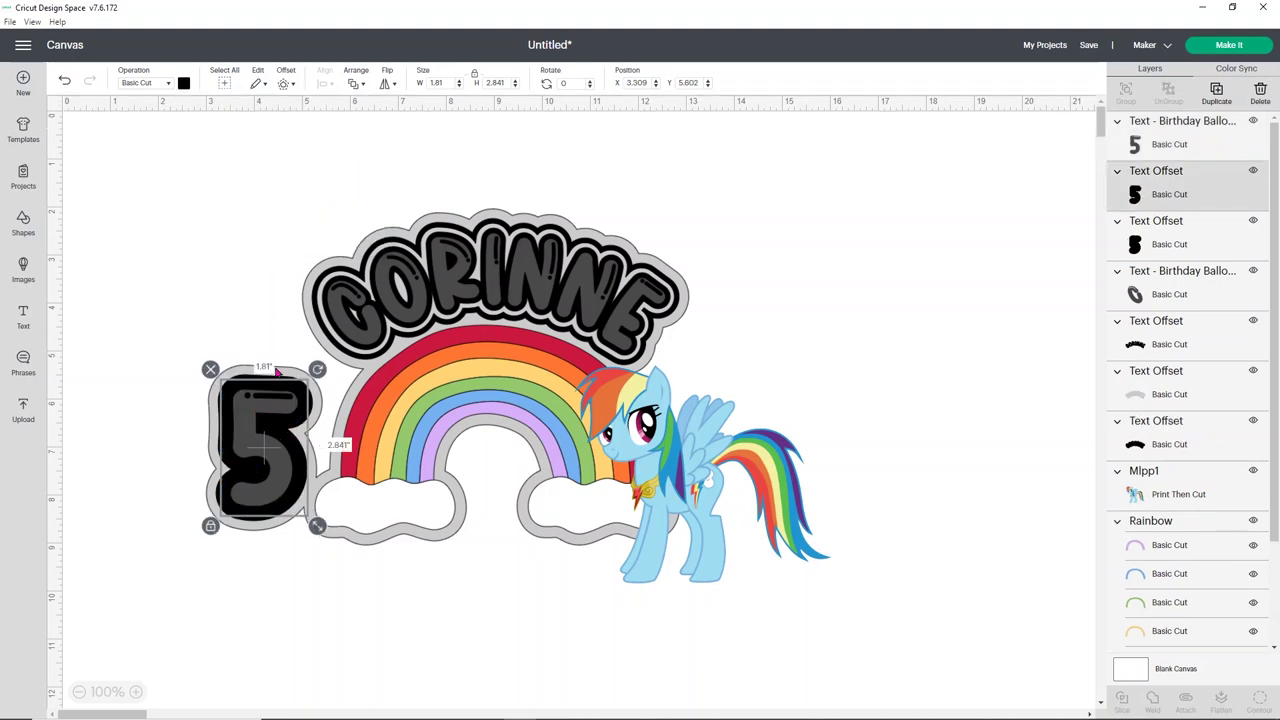
pyautogui.click(184, 84)
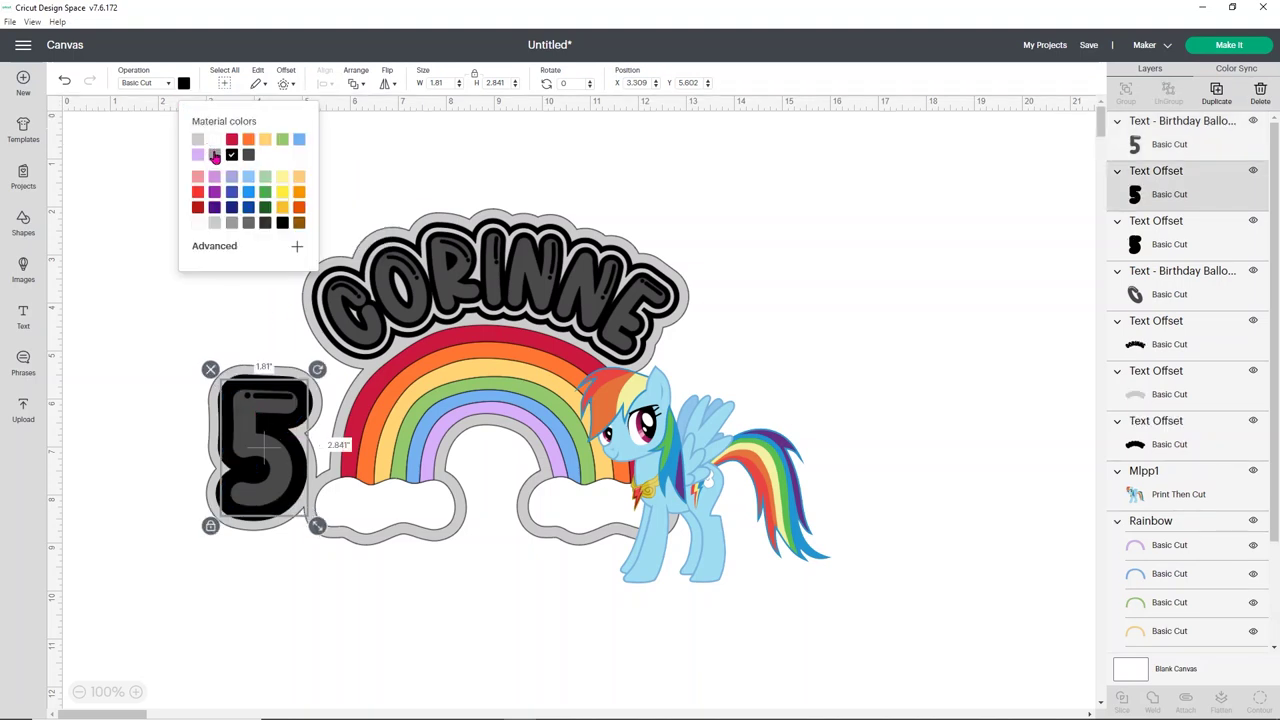
pyautogui.click(214, 156)
# Create a rounded 0.1 in offset around the number 5, keeping it black
pyautogui.click(242, 412)
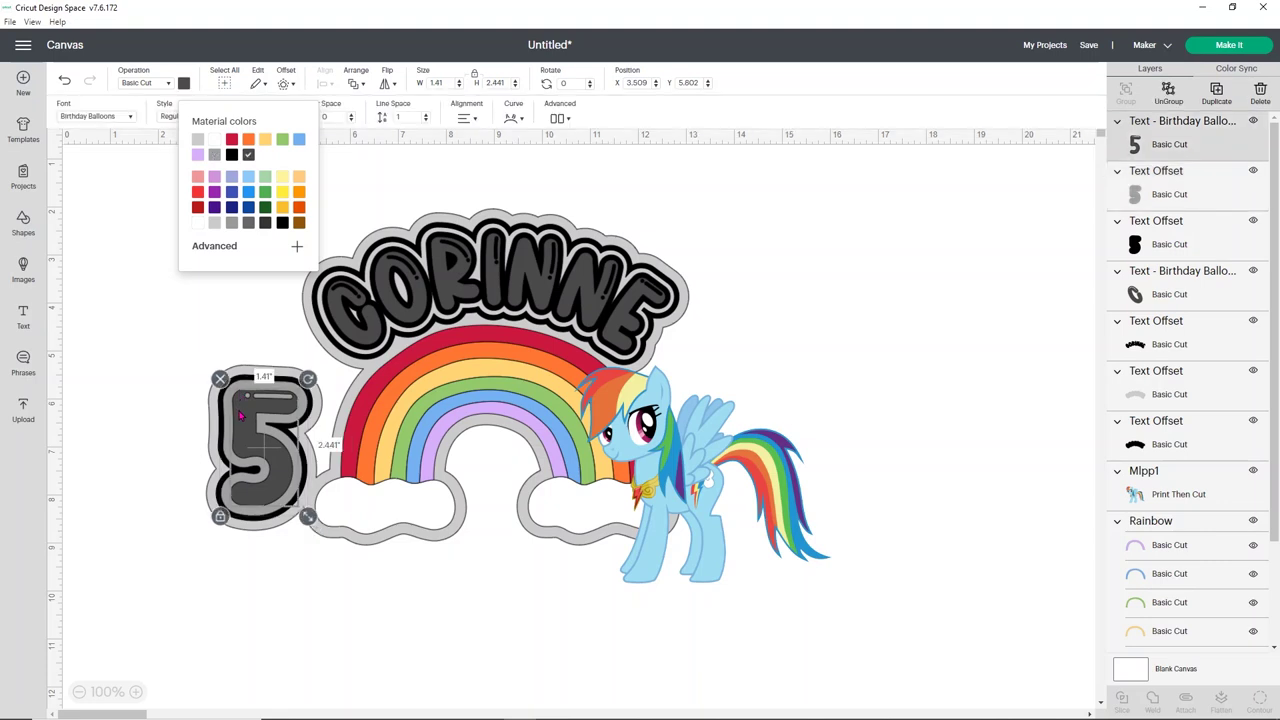
pyautogui.click(285, 84)
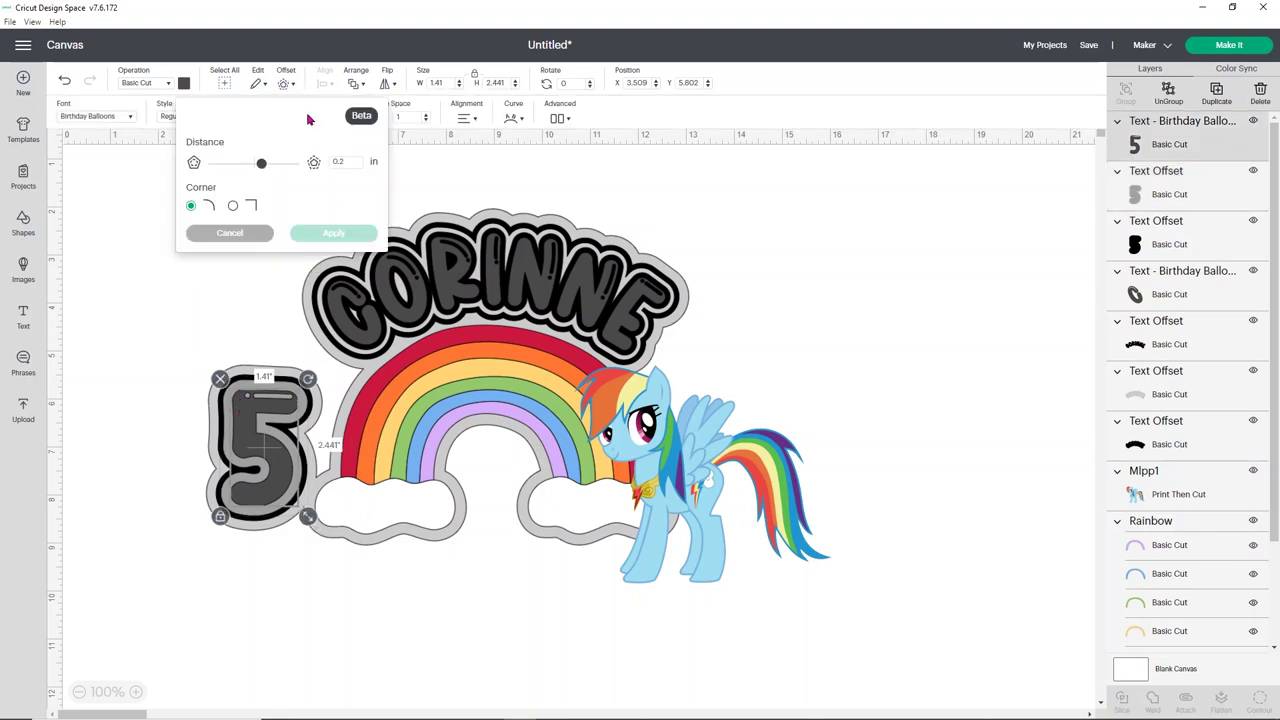
pyautogui.click(350, 161)
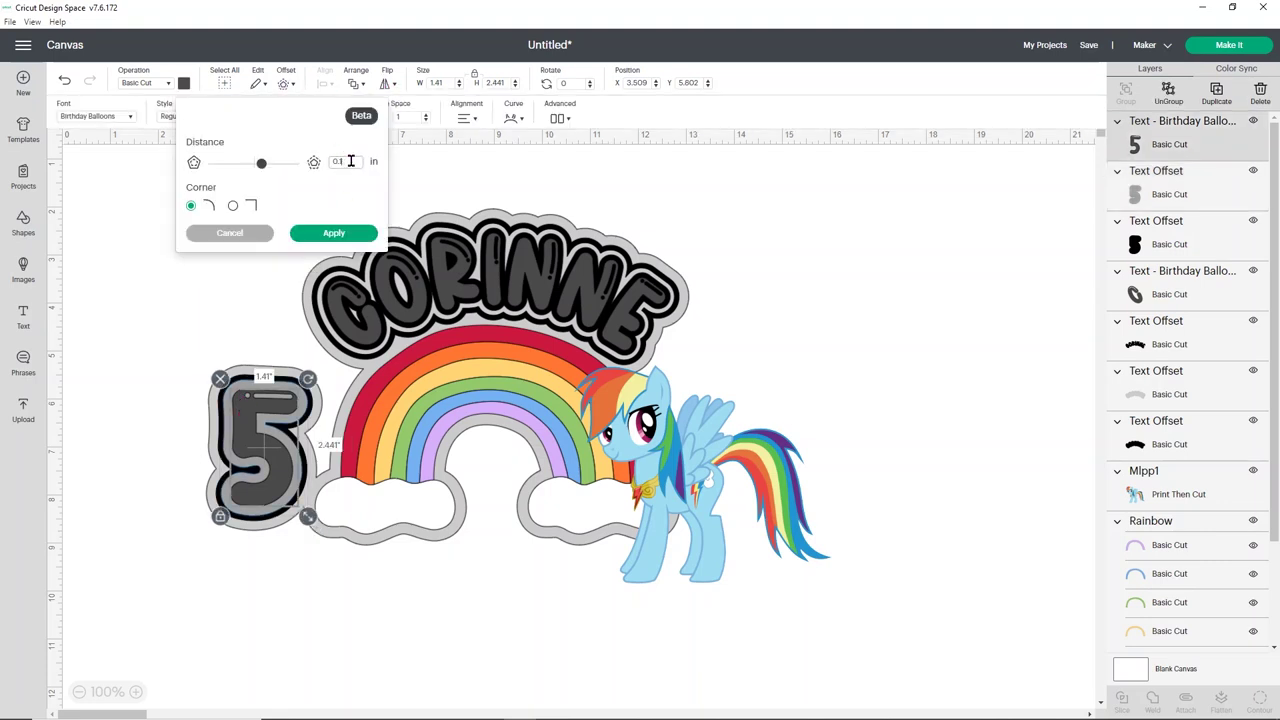
pyautogui.write('0.1')
pyautogui.click(343, 188)
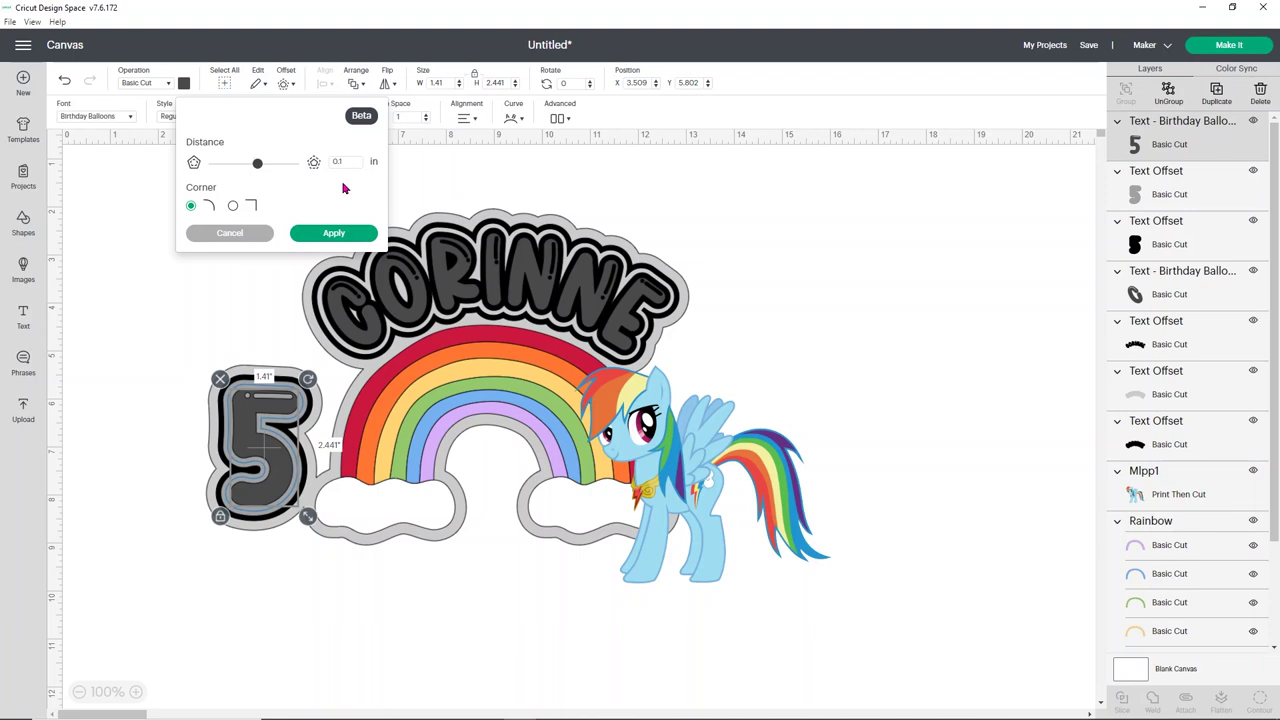
pyautogui.click(338, 233)
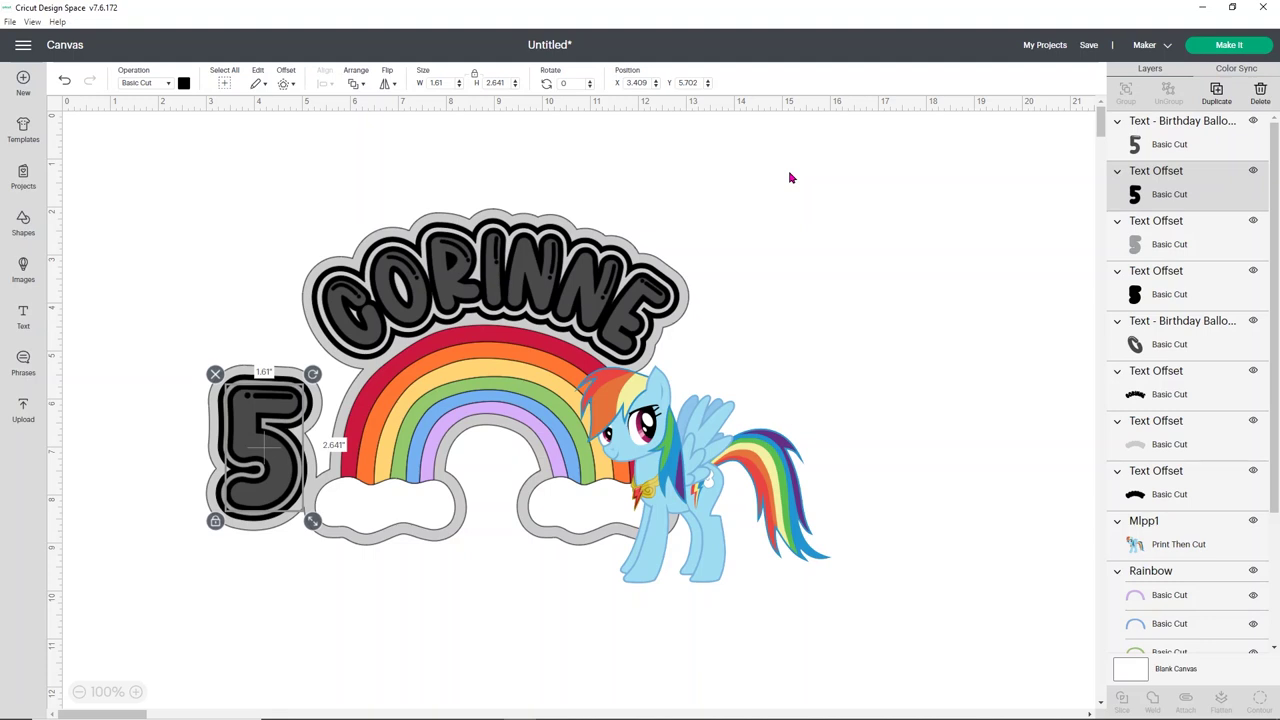
# Check the size of the whole design, with the pony included and with the pony moved aside
pyautogui.moveTo(921, 619); pyautogui.dragTo(96, 124)
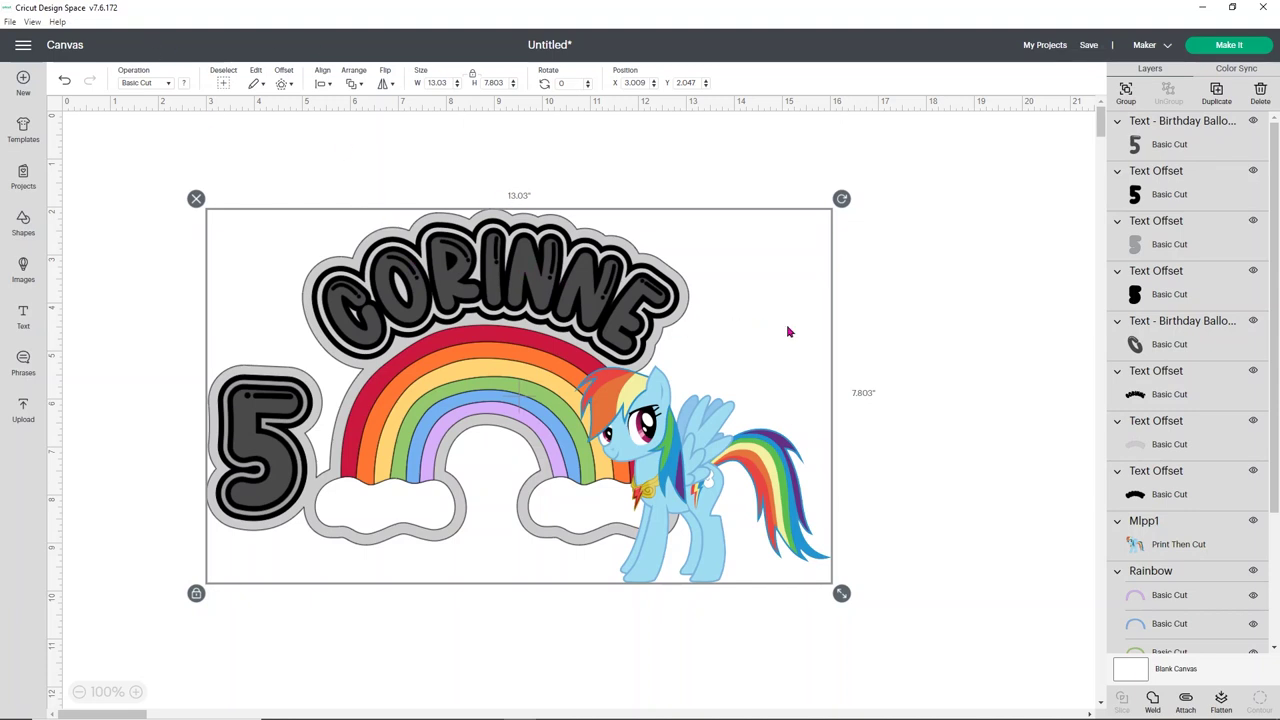
pyautogui.click(884, 458)
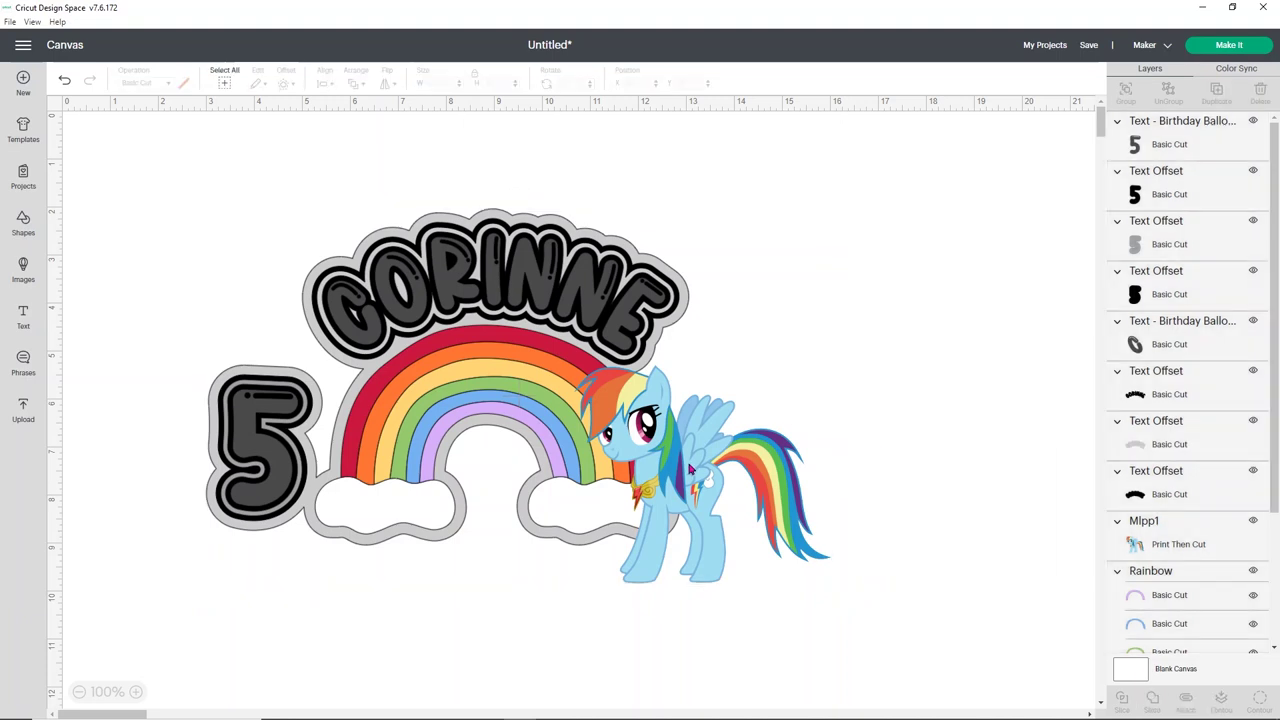
pyautogui.click(677, 477)
pyautogui.moveTo(677, 477); pyautogui.dragTo(1008, 384)
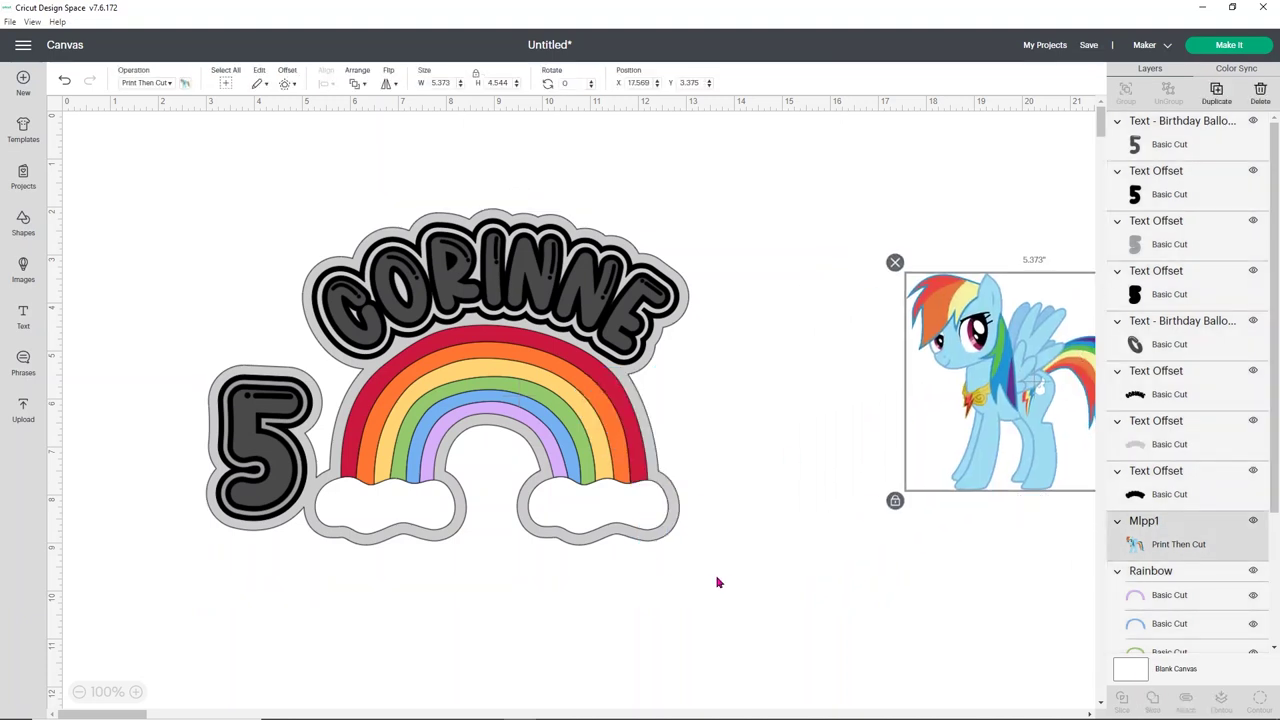
pyautogui.moveTo(718, 590); pyautogui.dragTo(114, 166)
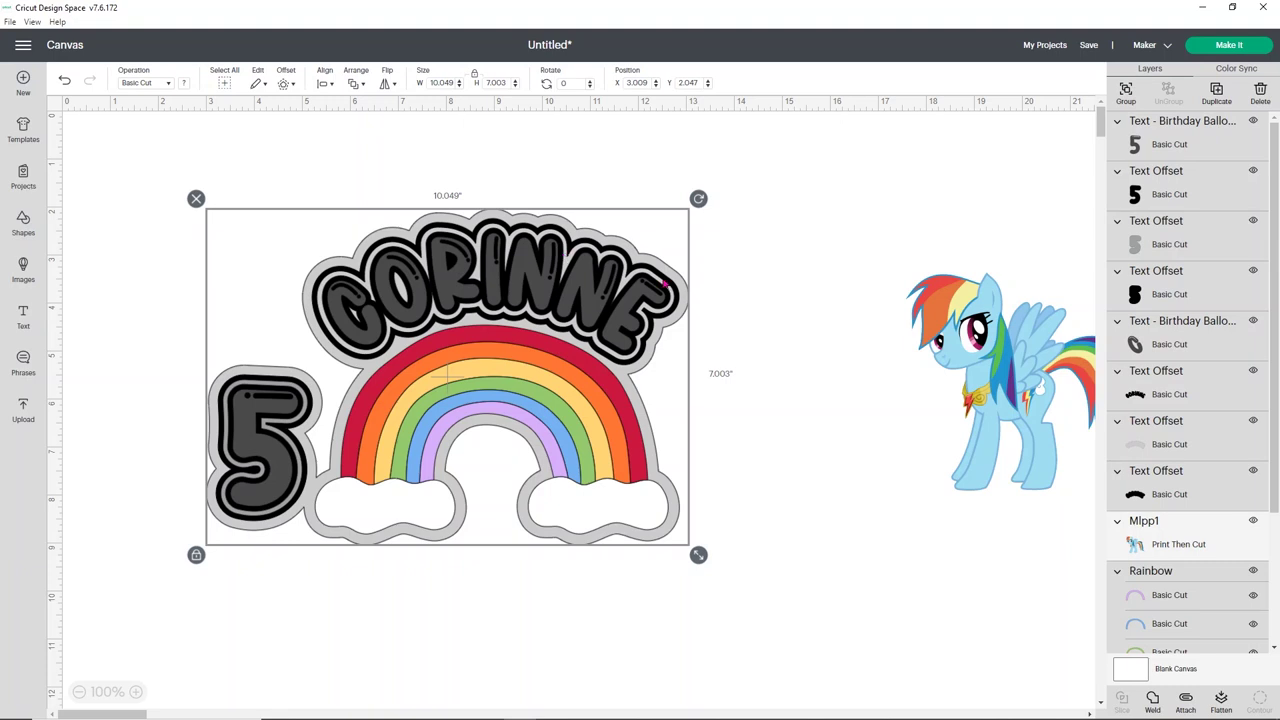
pyautogui.click(765, 330)
# Place the pony back over the rainbow's right cloud at about X 11.097, Y 5.375
pyautogui.moveTo(983, 354); pyautogui.dragTo(835, 277)
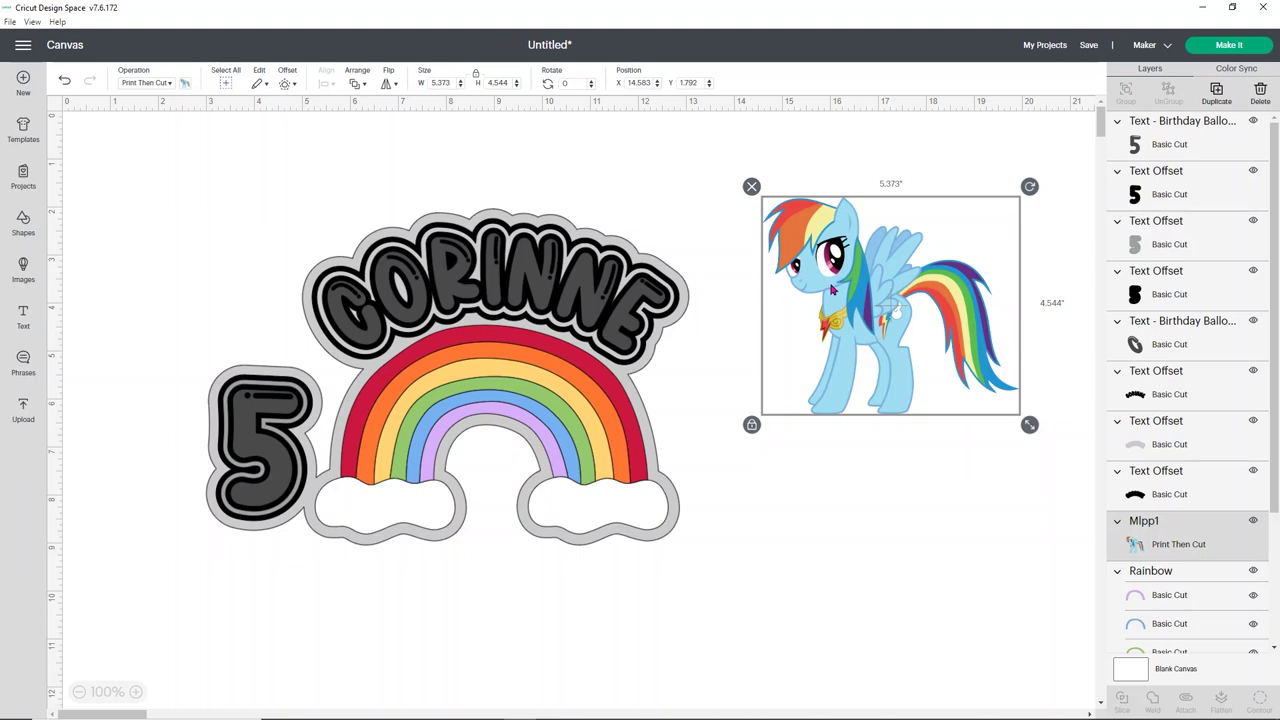
pyautogui.moveTo(925, 300); pyautogui.dragTo(876, 348)
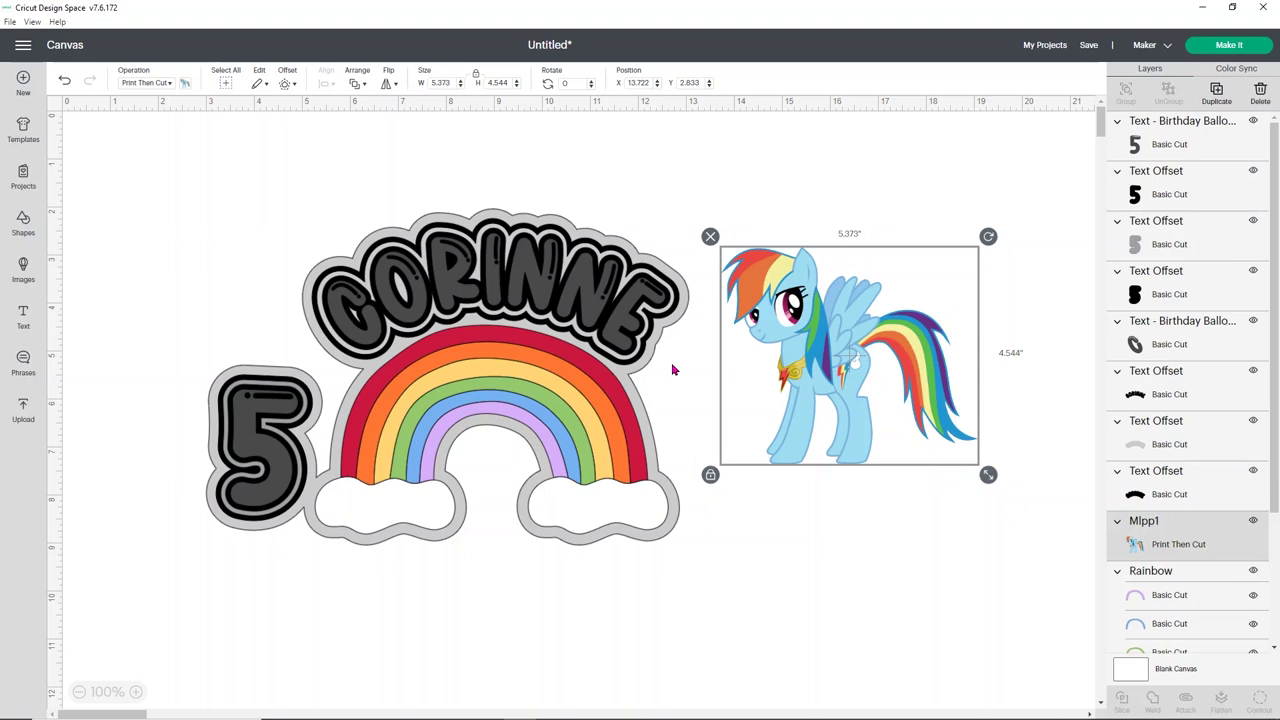
pyautogui.moveTo(806, 347); pyautogui.dragTo(677, 469)
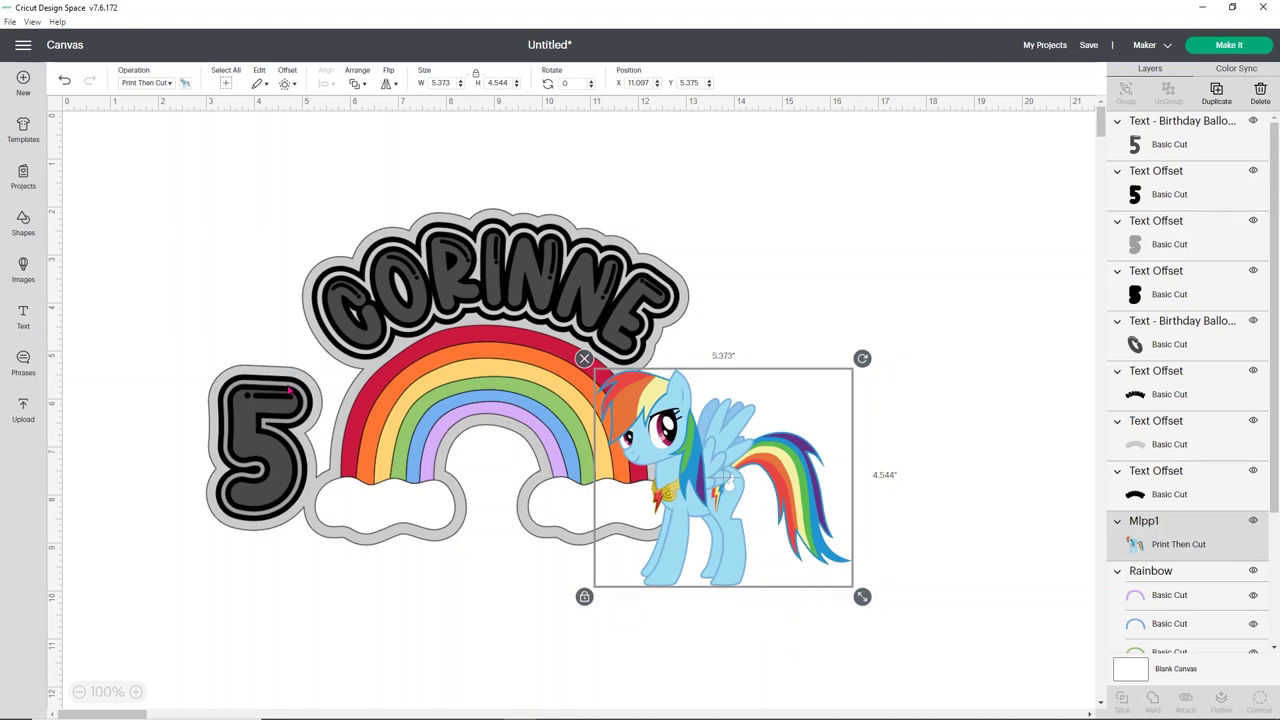
# Color the number 5 text and the curved name text white
pyautogui.click(258, 424)
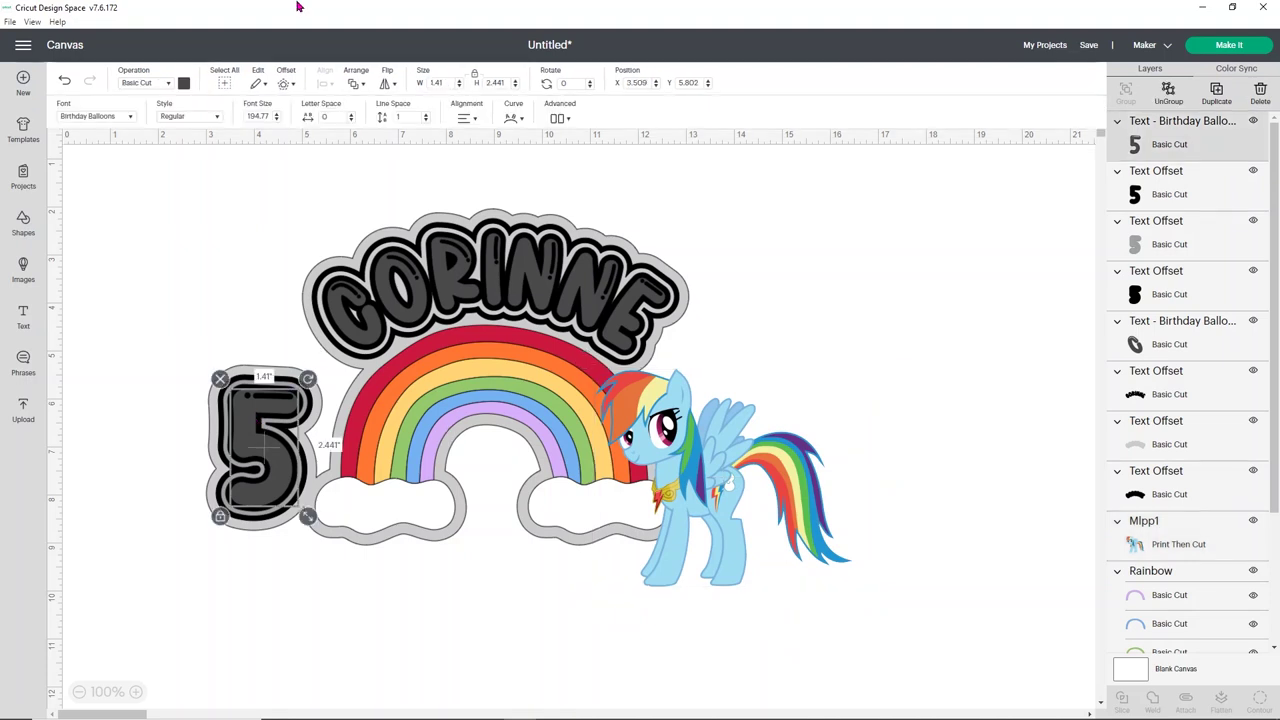
pyautogui.click(183, 82)
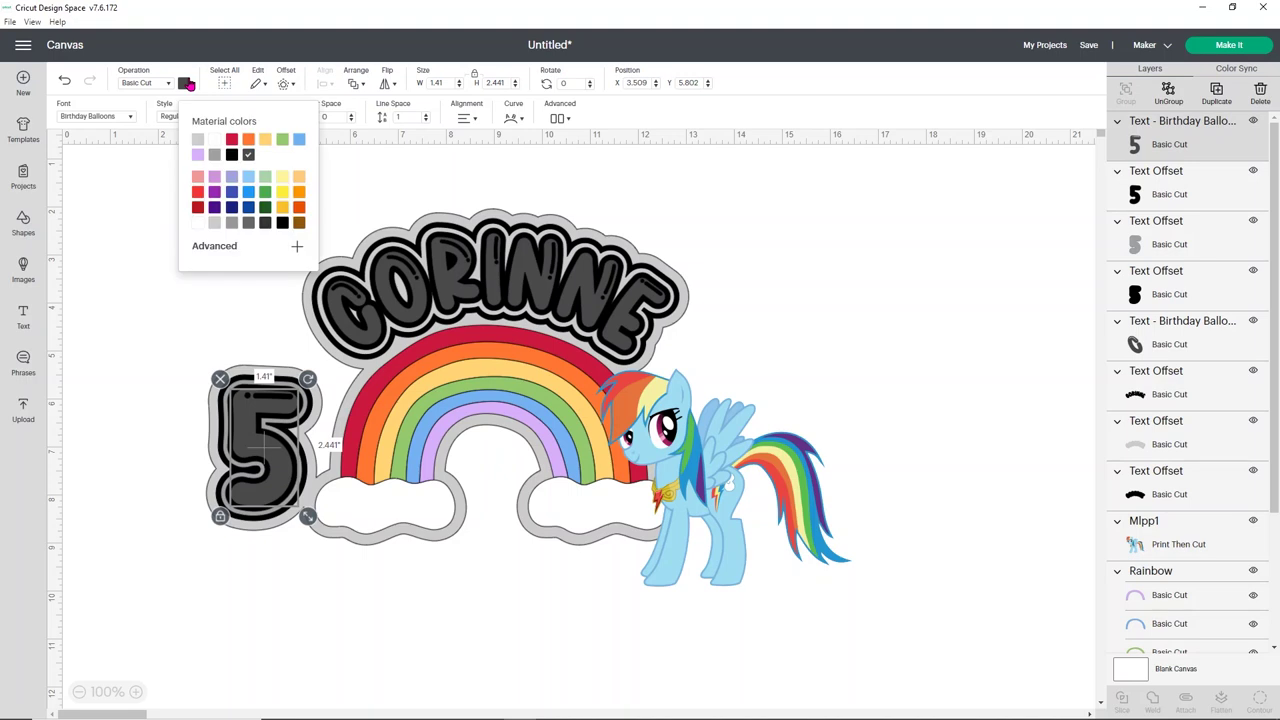
pyautogui.click(214, 139)
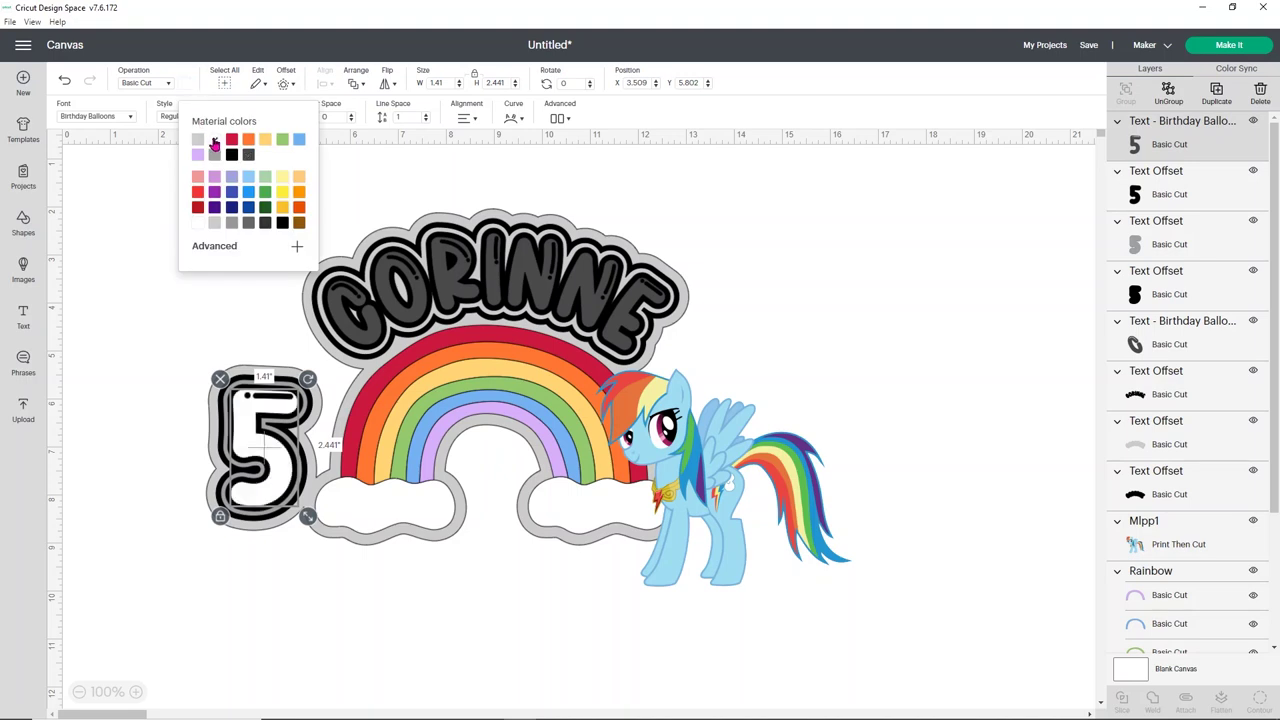
pyautogui.click(352, 288)
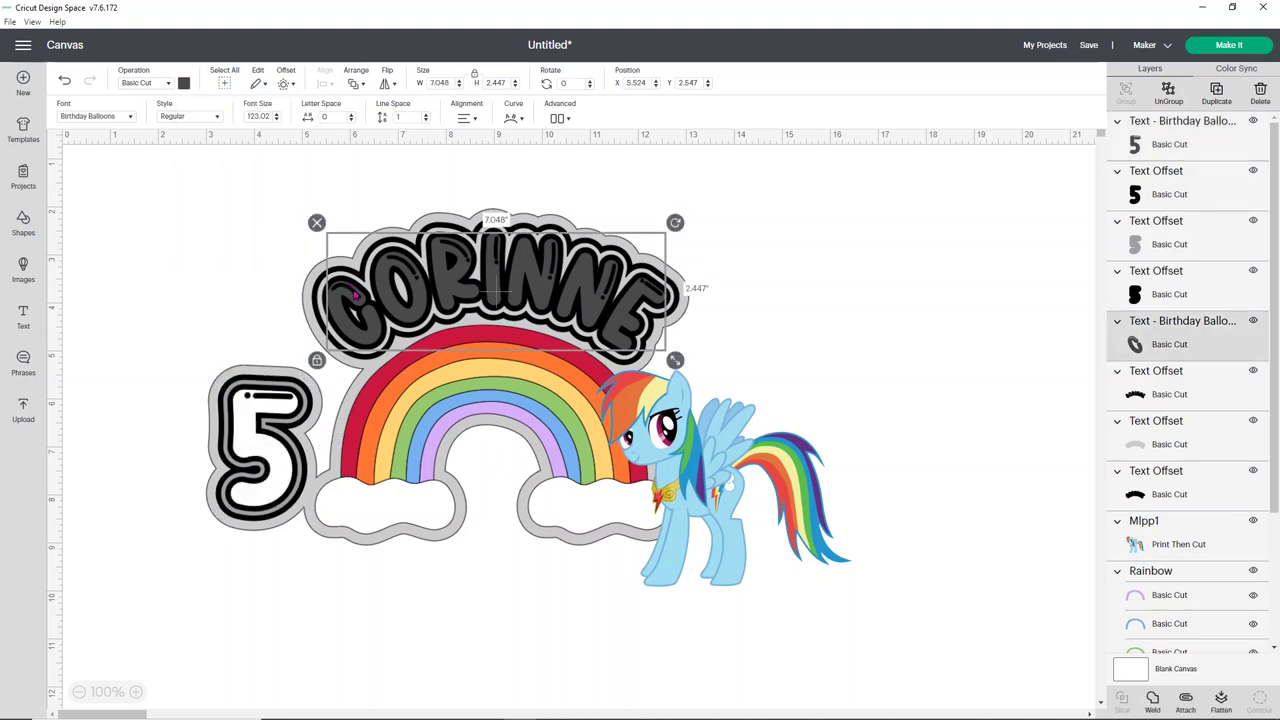
pyautogui.click(182, 88)
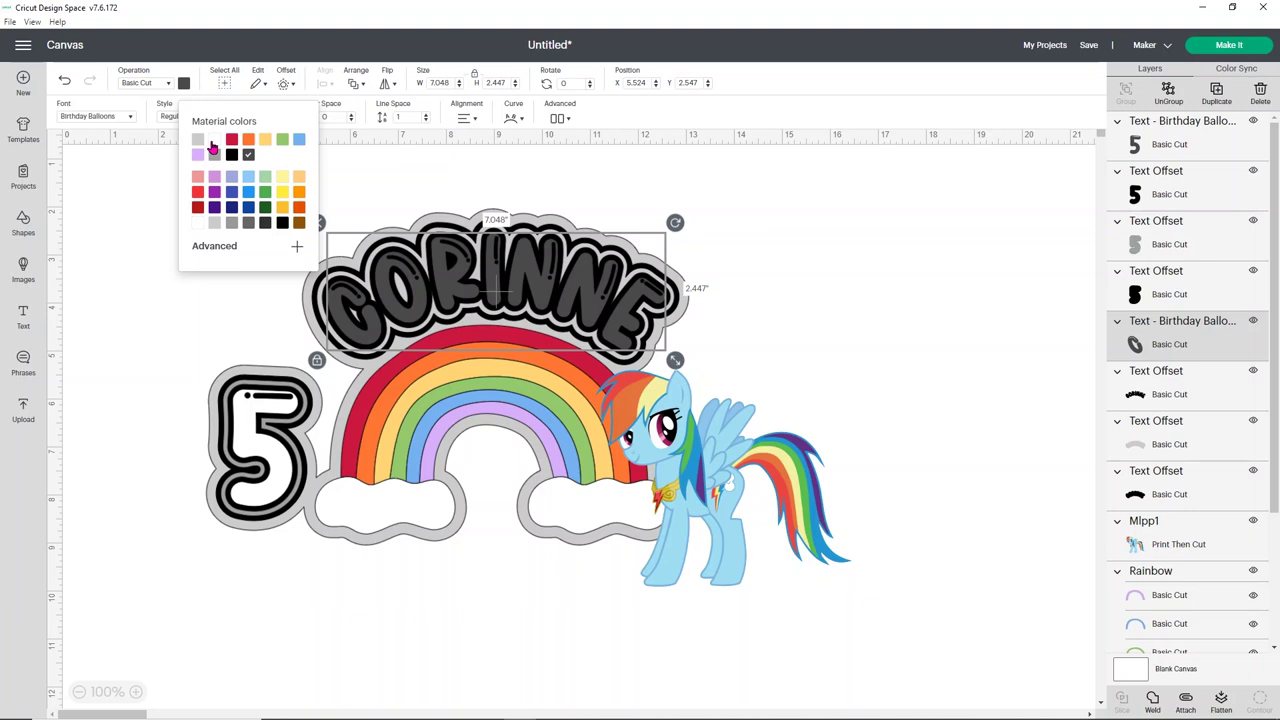
pyautogui.click(212, 141)
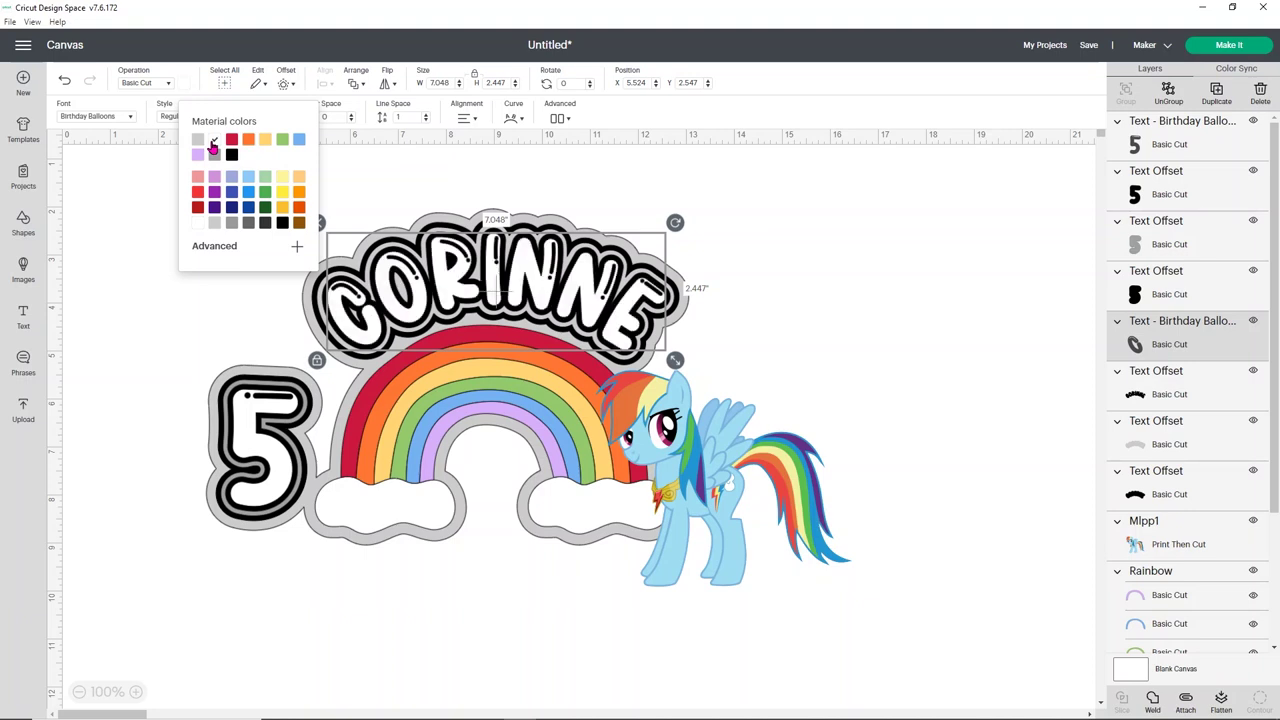
pyautogui.click(146, 262)
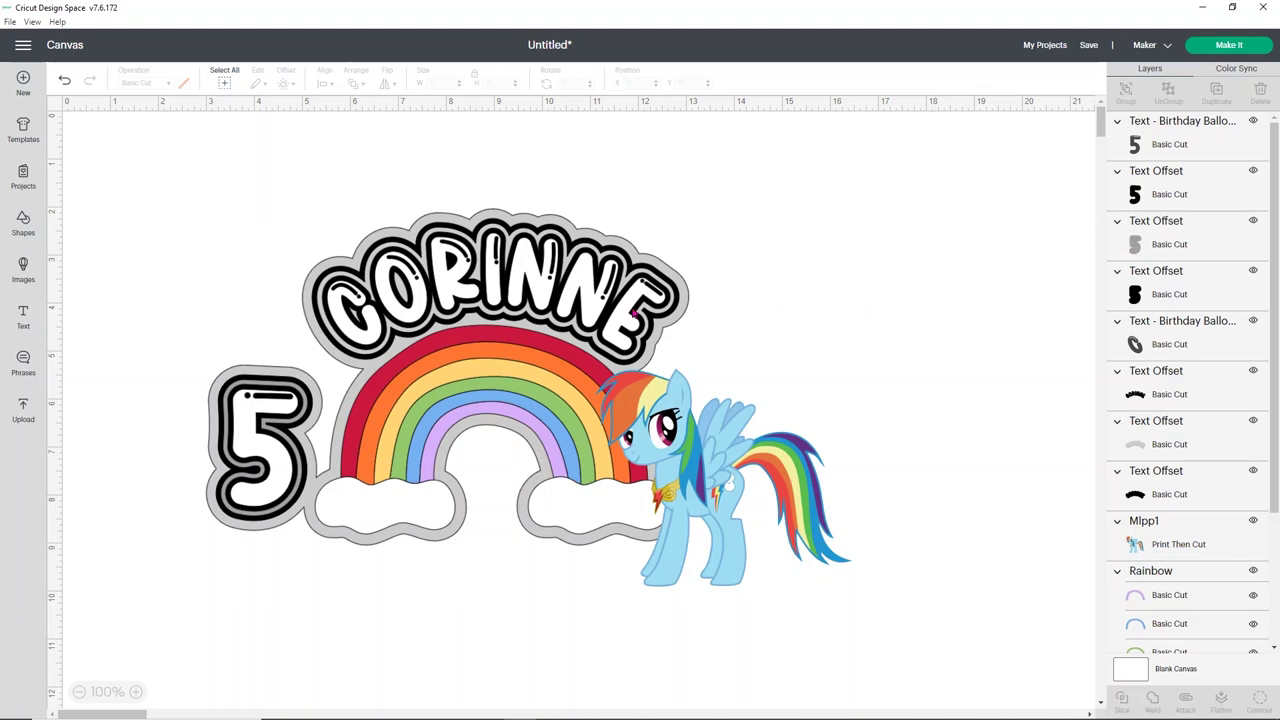
# Move the white name and 5 off the design and color their innermost offsets red
pyautogui.moveTo(633, 313); pyautogui.dragTo(1029, 238)
pyautogui.moveTo(252, 438); pyautogui.dragTo(135, 303)
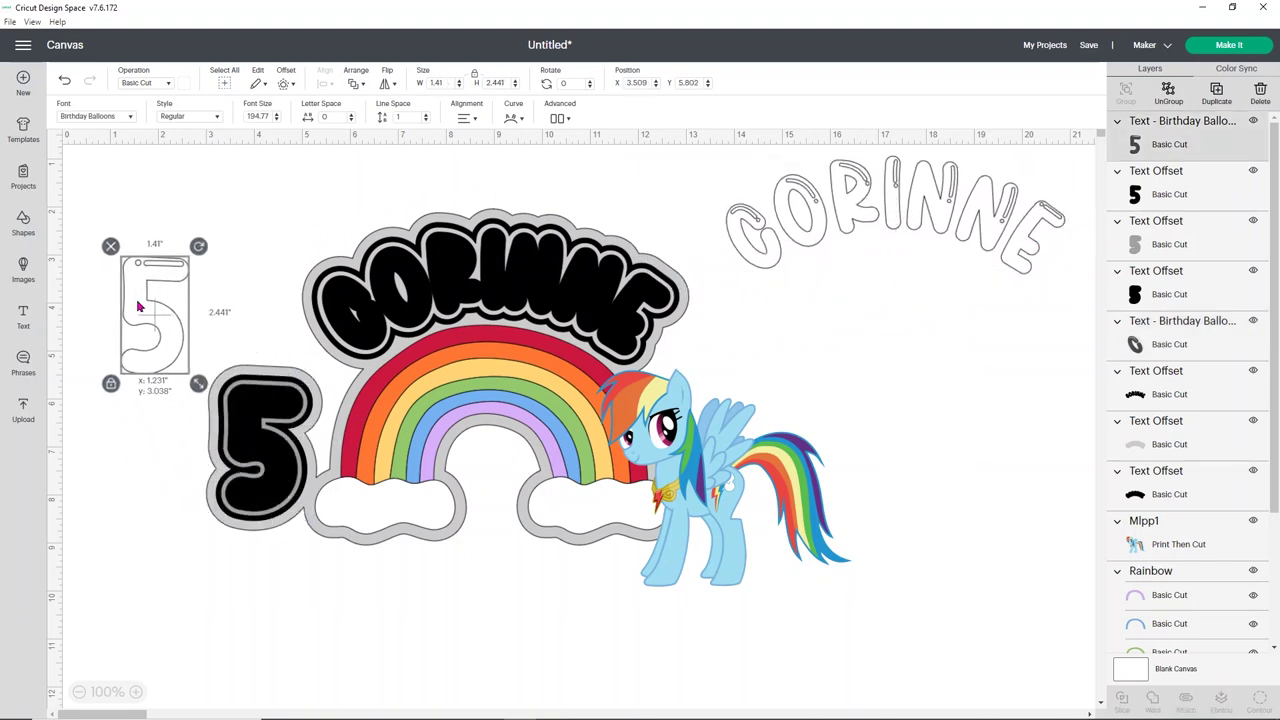
pyautogui.click(441, 281)
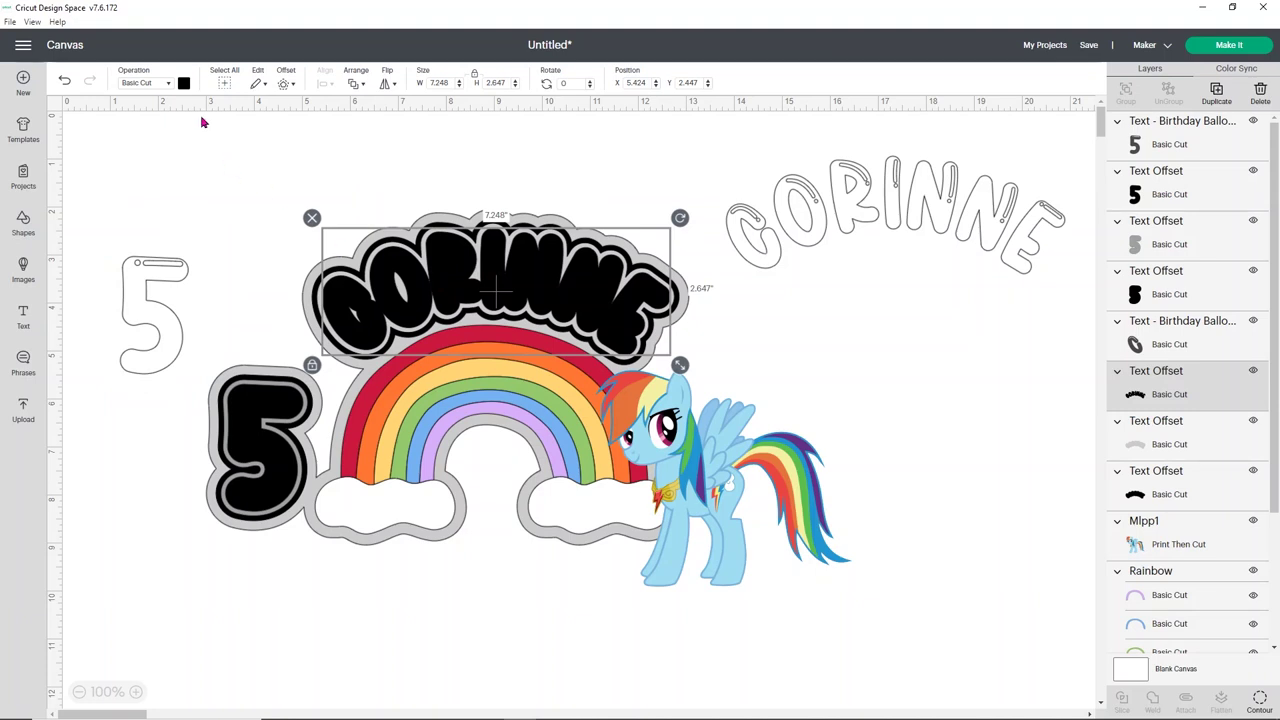
pyautogui.click(185, 85)
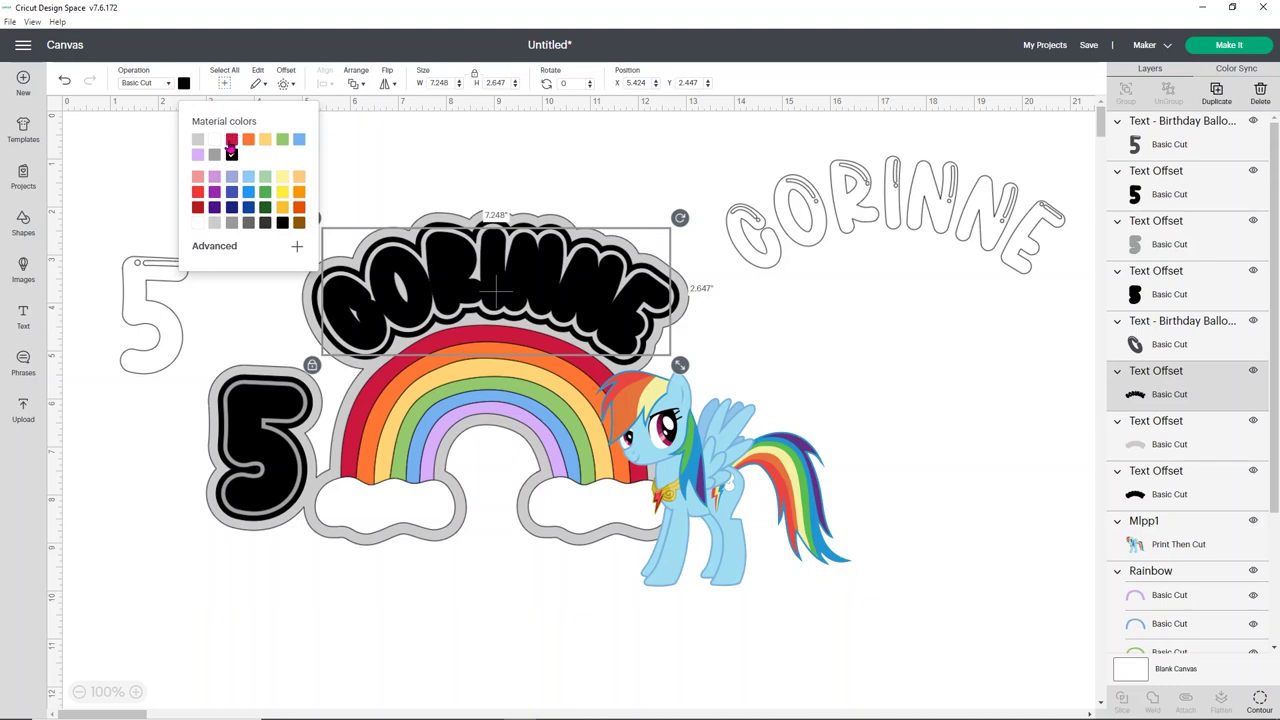
pyautogui.click(231, 139)
pyautogui.click(238, 420)
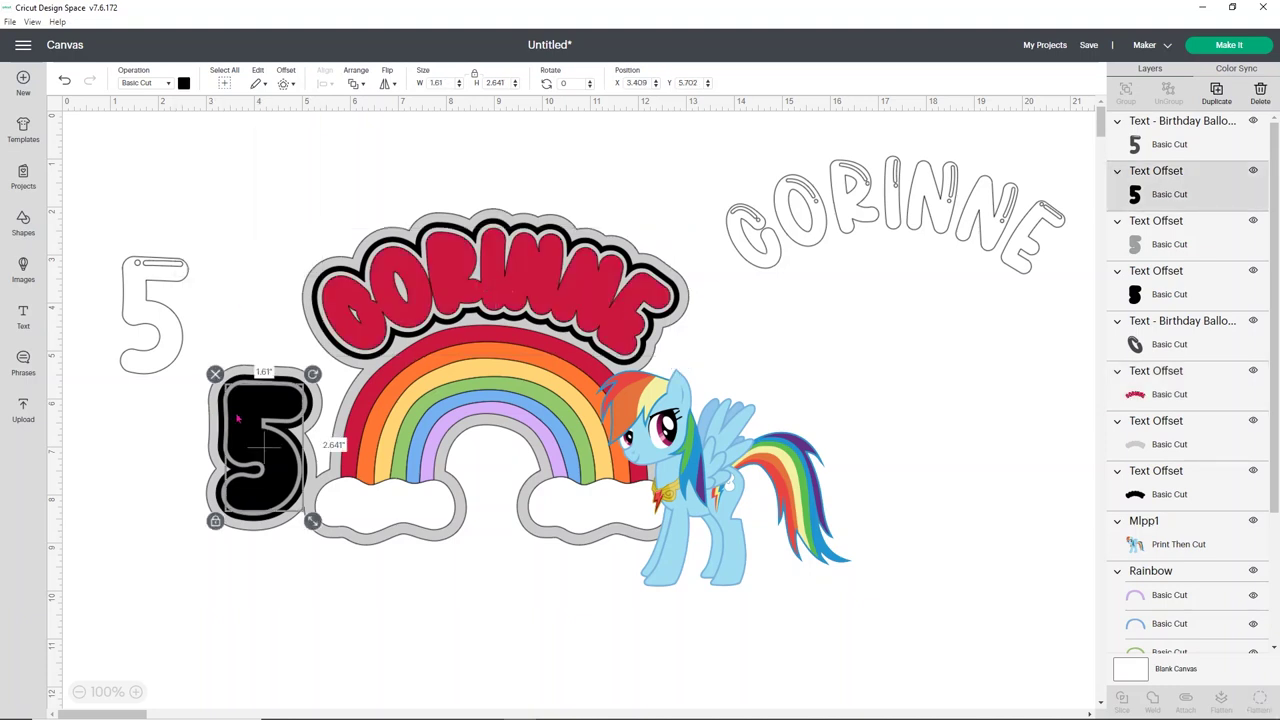
pyautogui.click(179, 86)
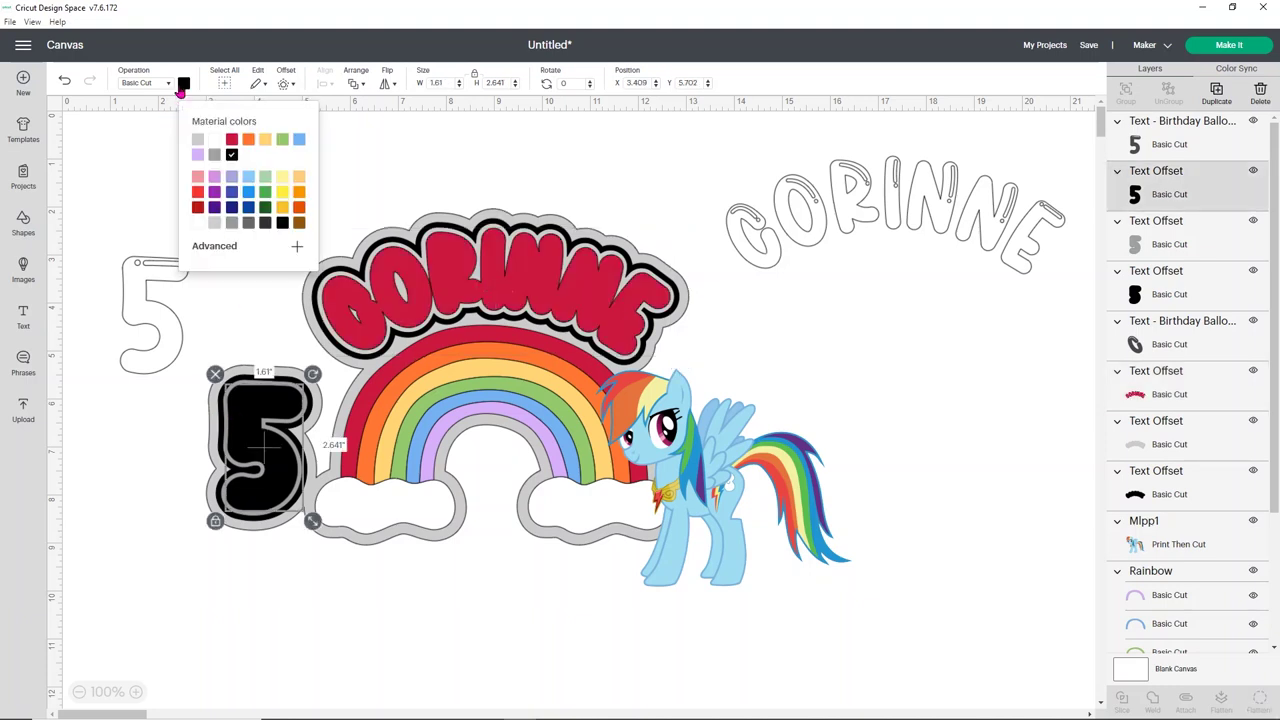
pyautogui.click(231, 140)
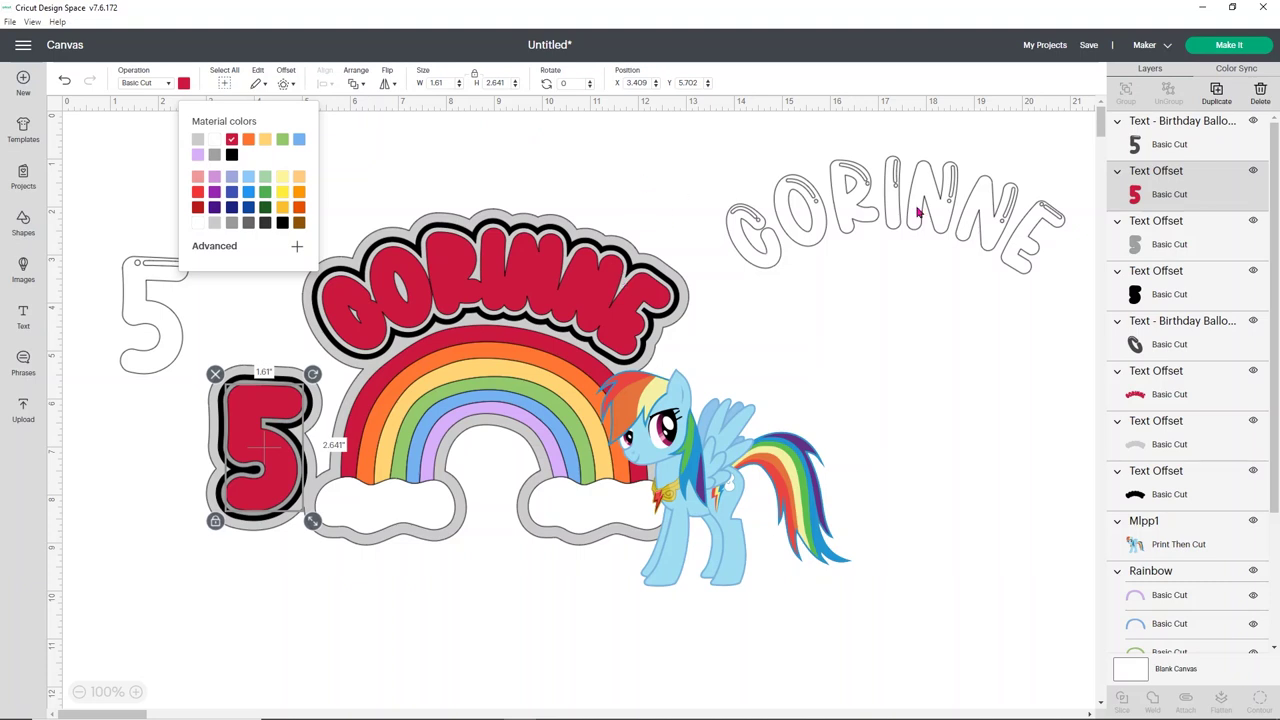
# Color the second offset layer around the number 5 orange
pyautogui.click(1186, 236)
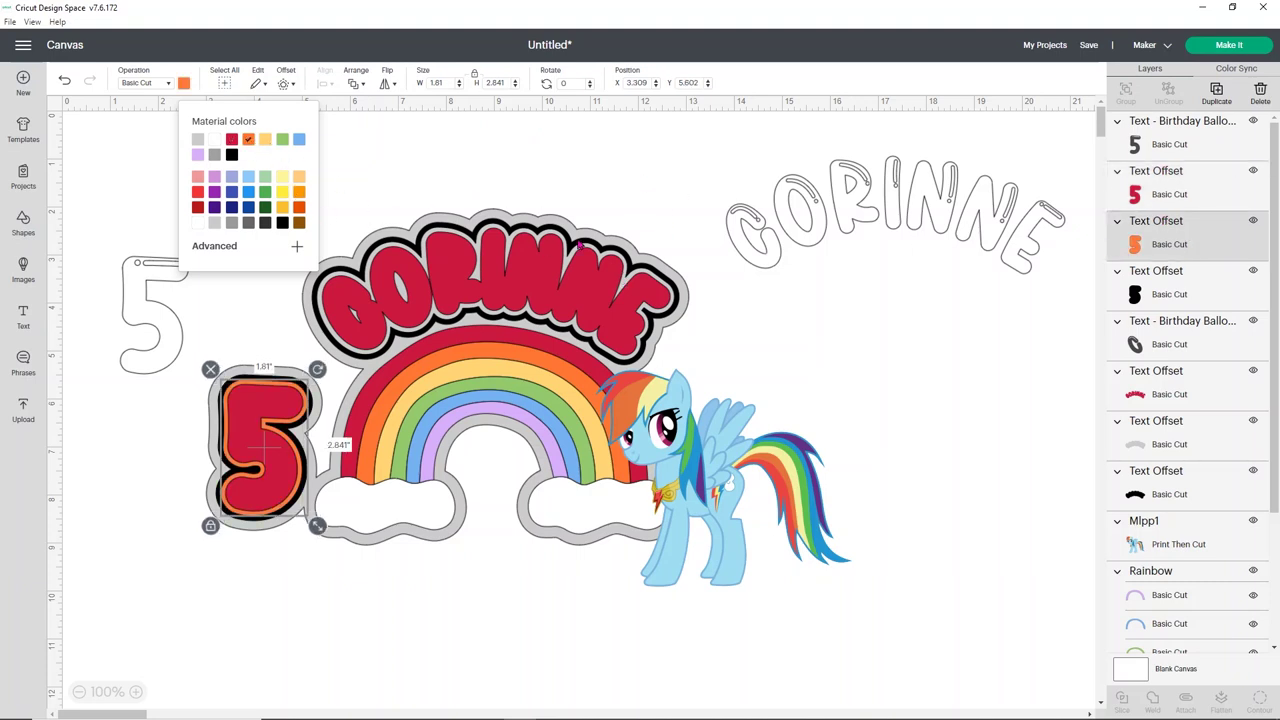
pyautogui.click(627, 283)
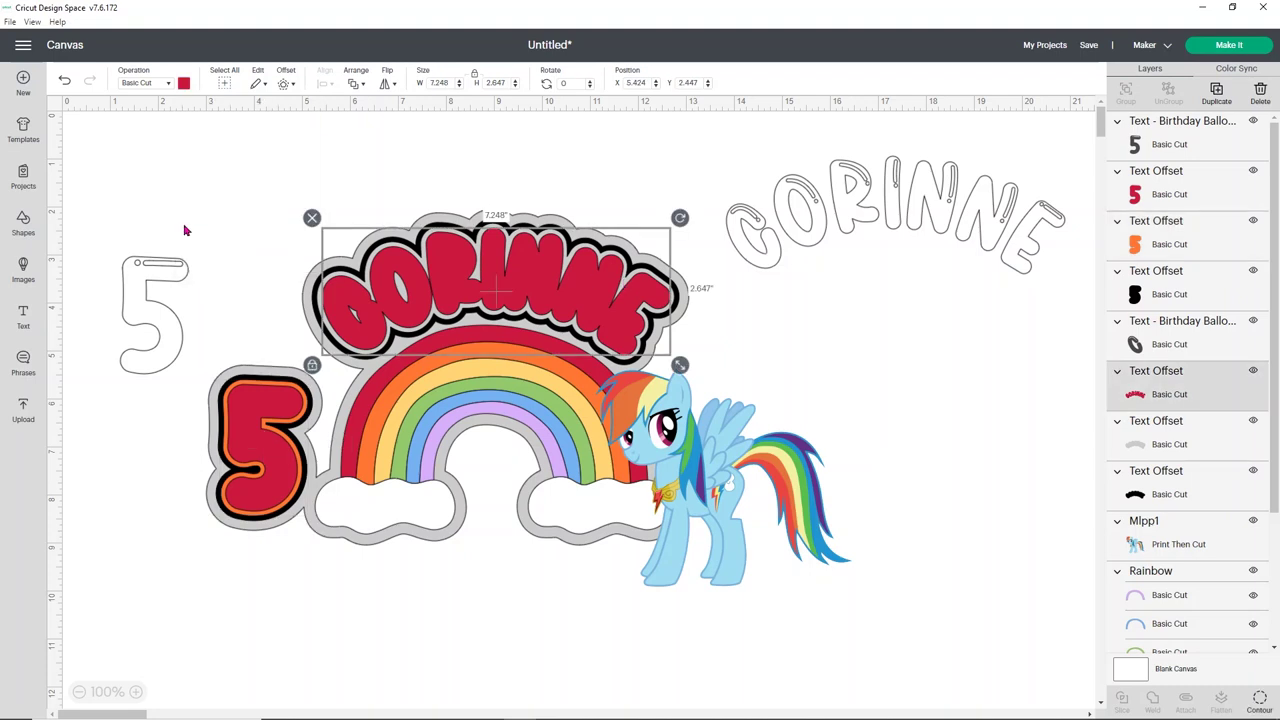
pyautogui.click(184, 86)
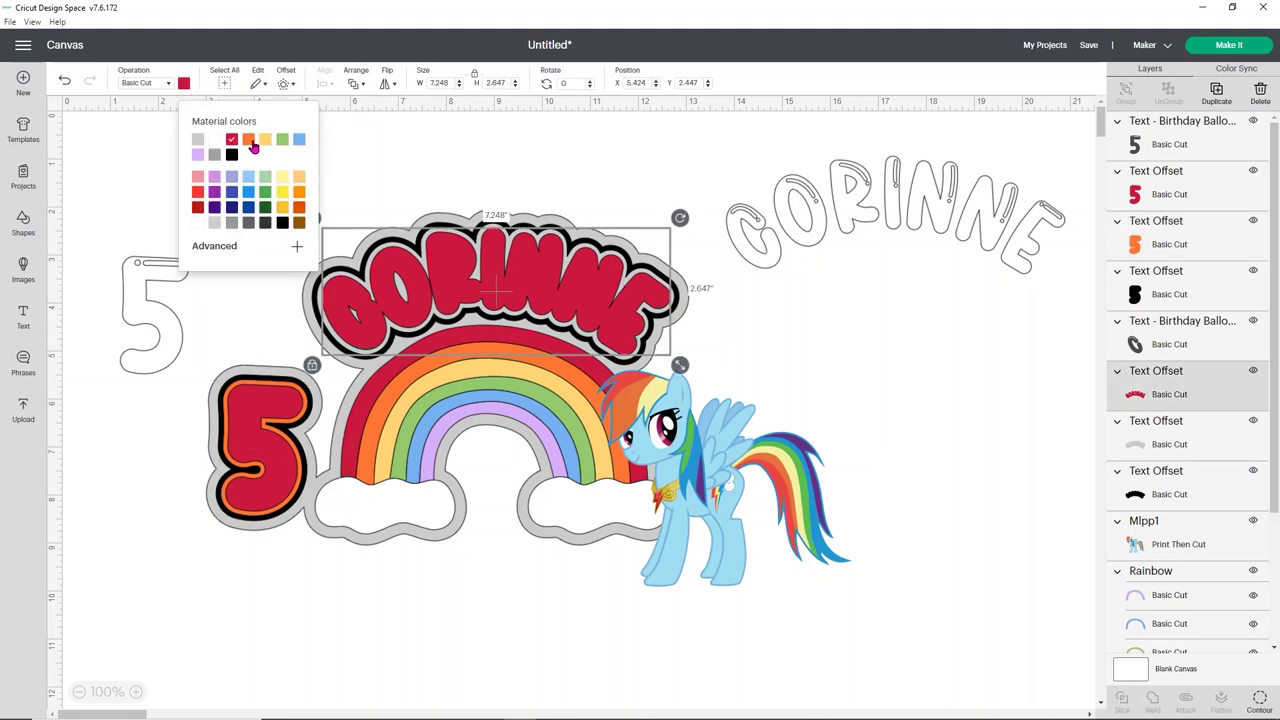
pyautogui.click(249, 141)
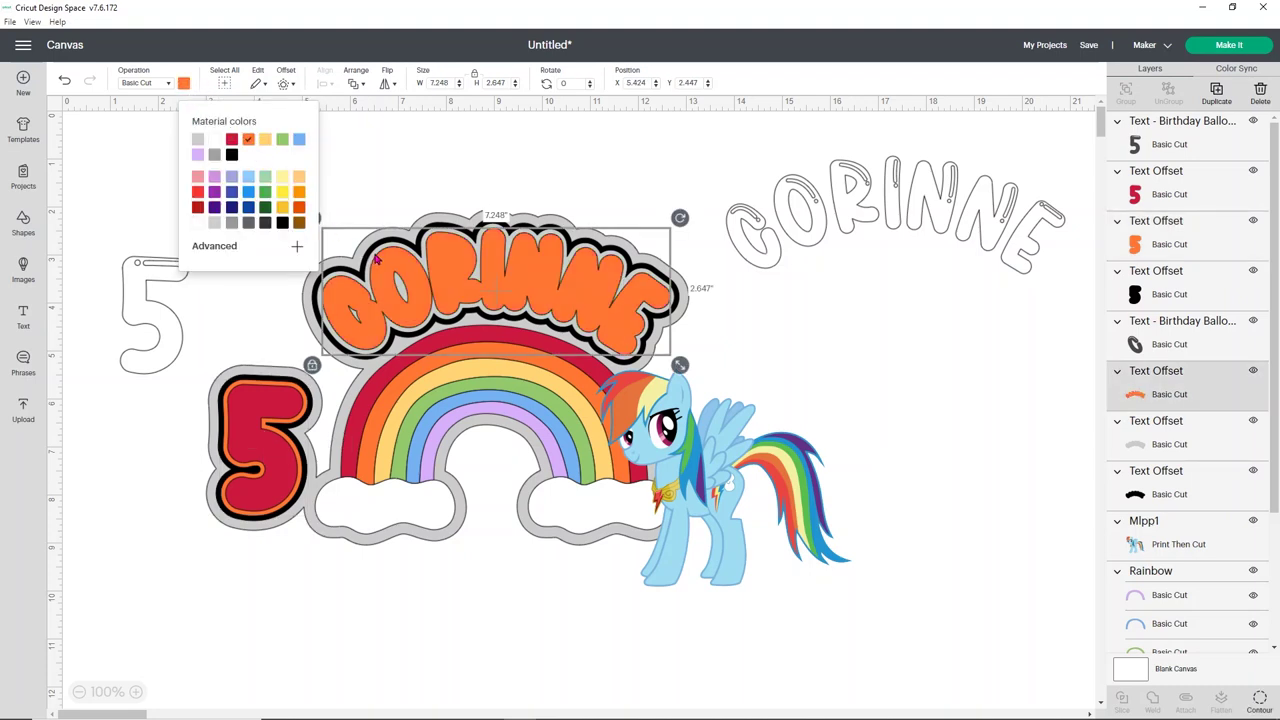
pyautogui.click(232, 141)
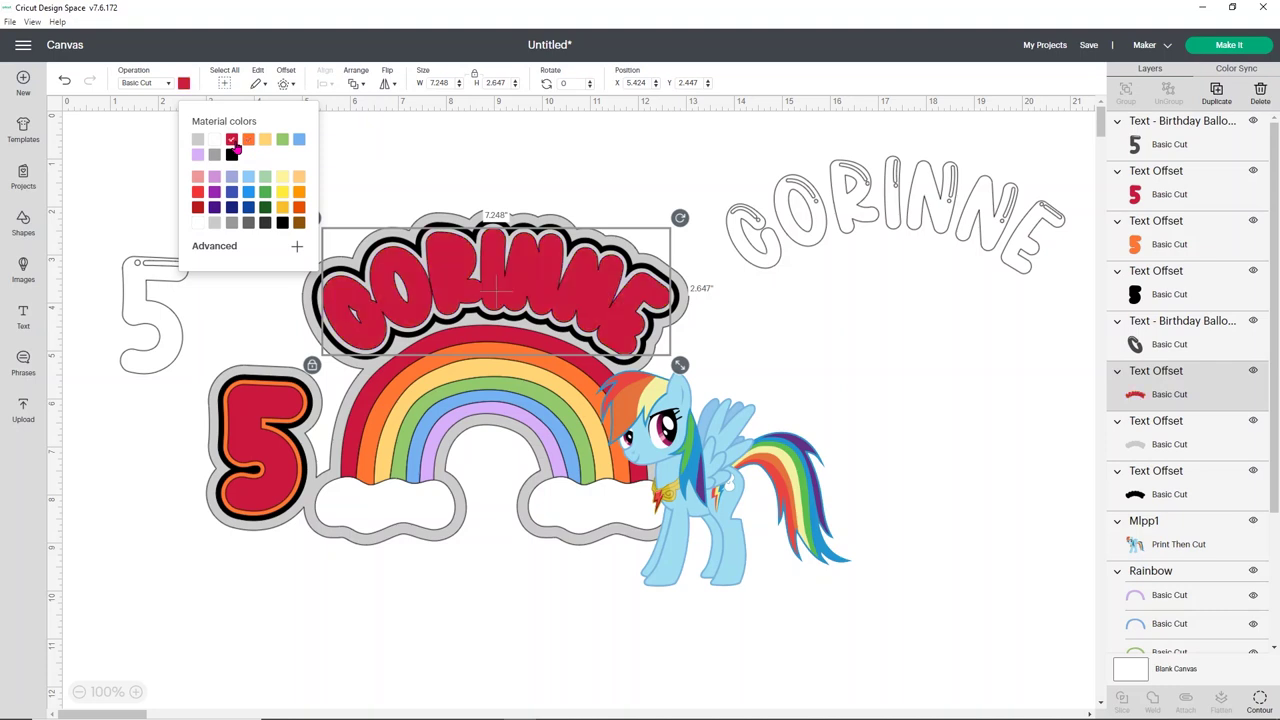
# Color the light gray second offset around the curved name orange
pyautogui.click(722, 315)
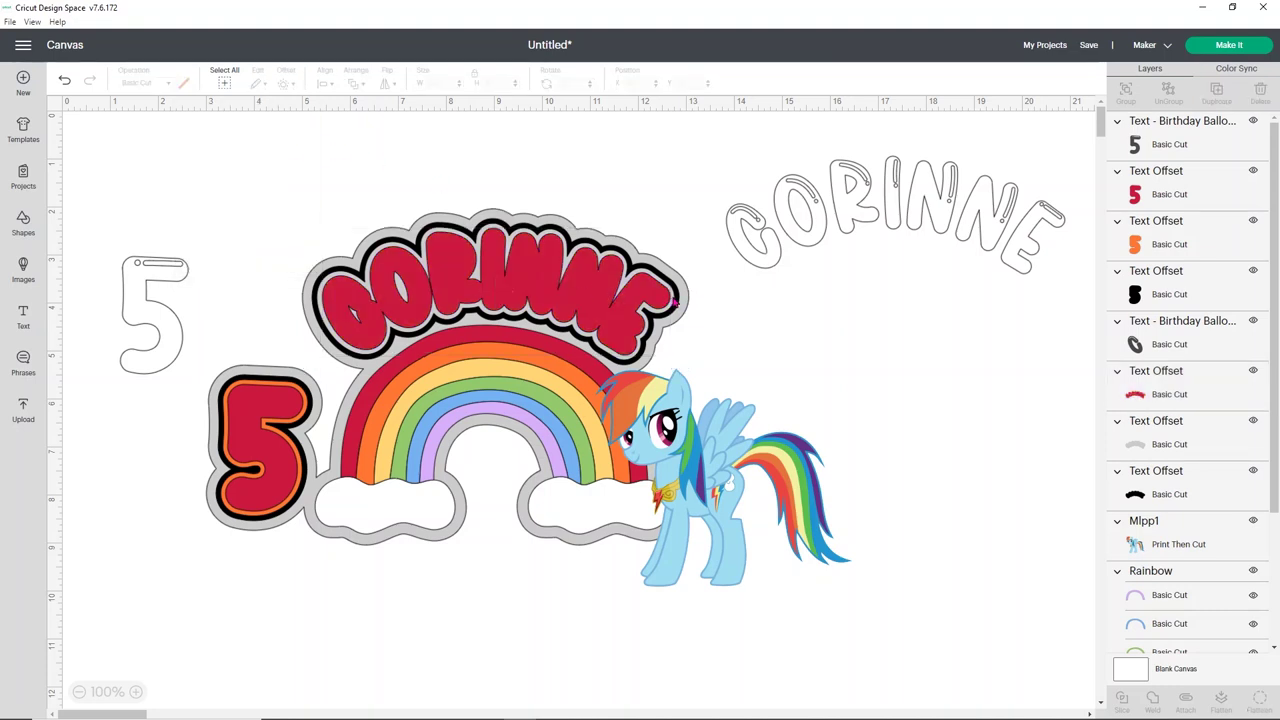
pyautogui.click(677, 300)
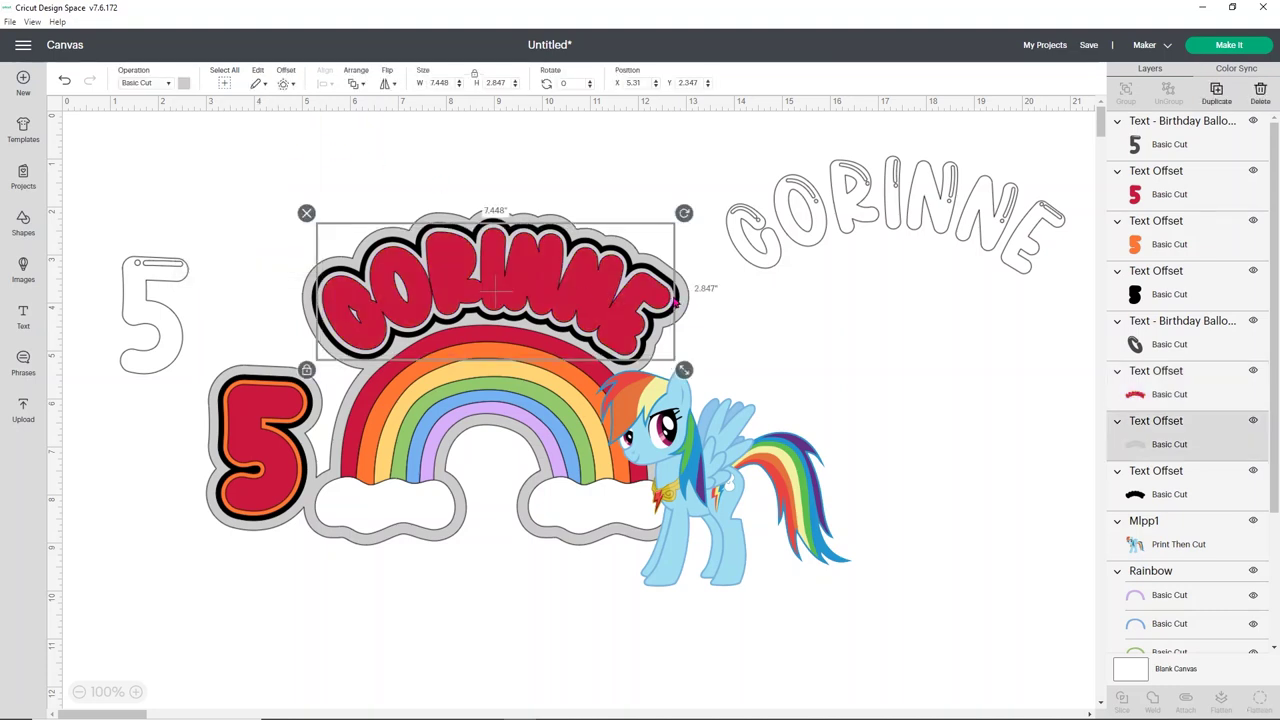
pyautogui.click(184, 84)
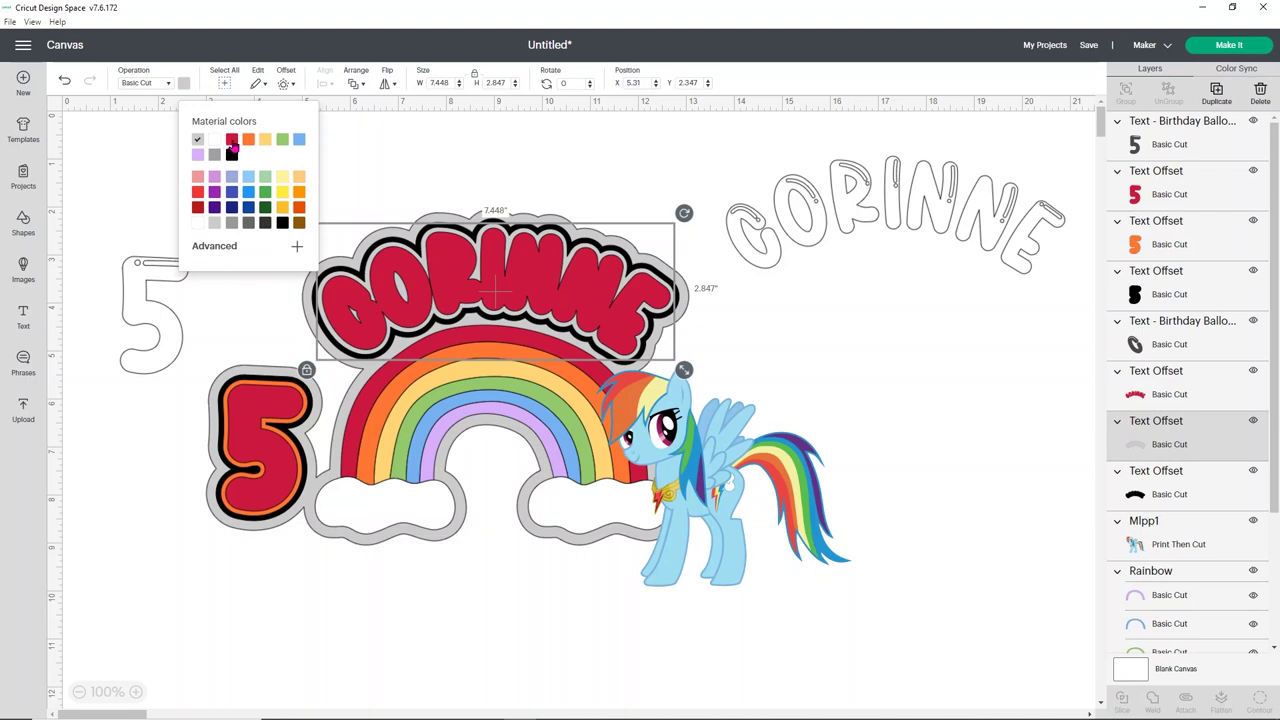
pyautogui.click(231, 140)
pyautogui.click(252, 142)
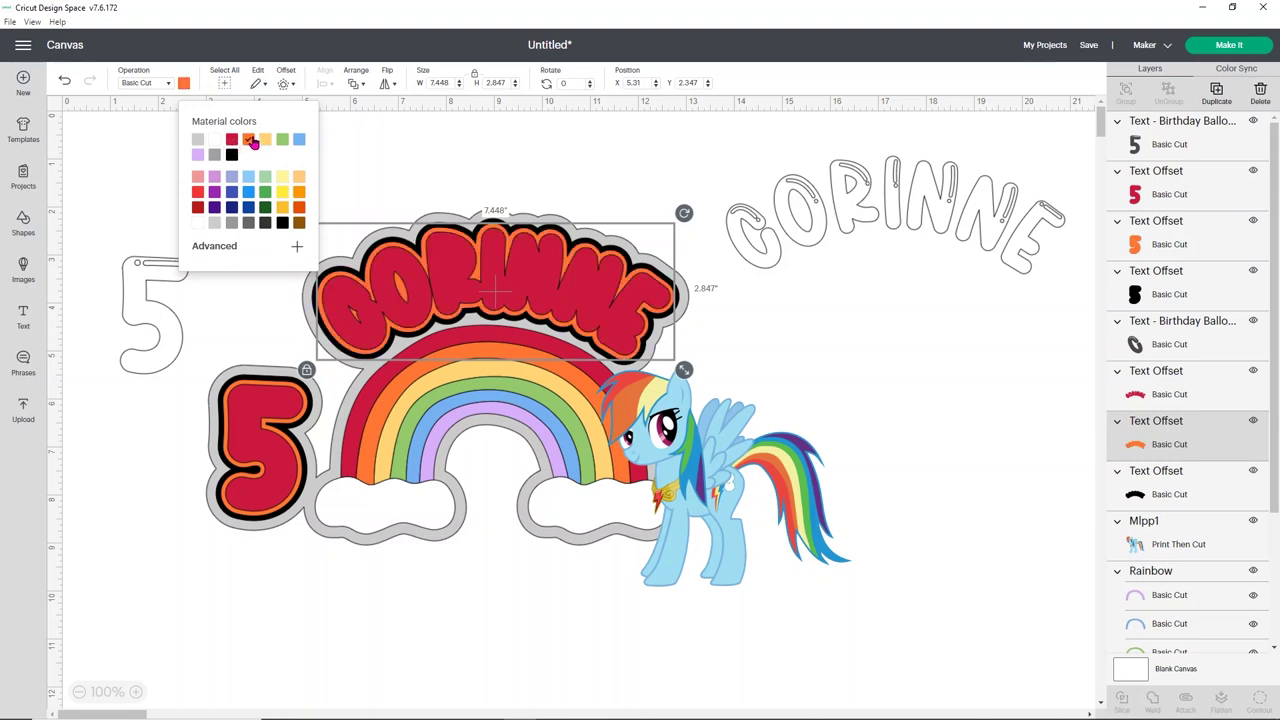
# Color the black outer offsets of the number 5 and the curved name light yellow, matching the rainbow's yellow band
pyautogui.click(1160, 290)
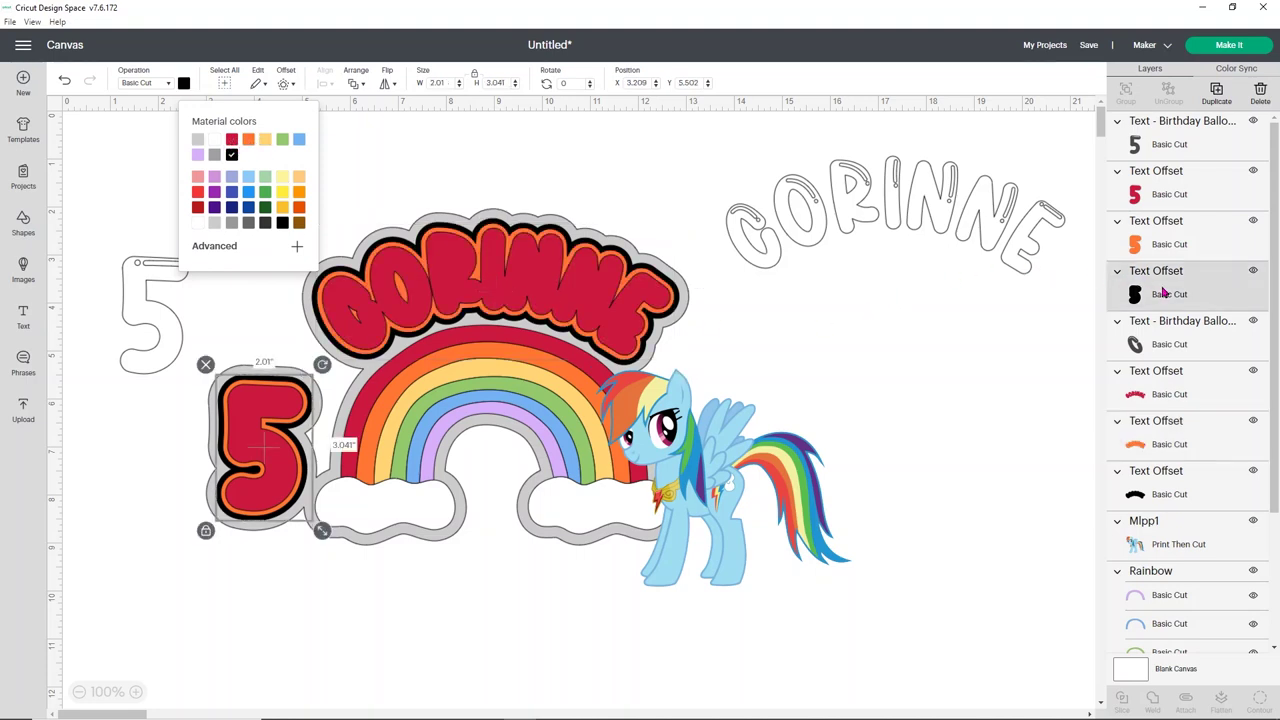
pyautogui.click(265, 139)
pyautogui.scroll(-2, 1180, 405)
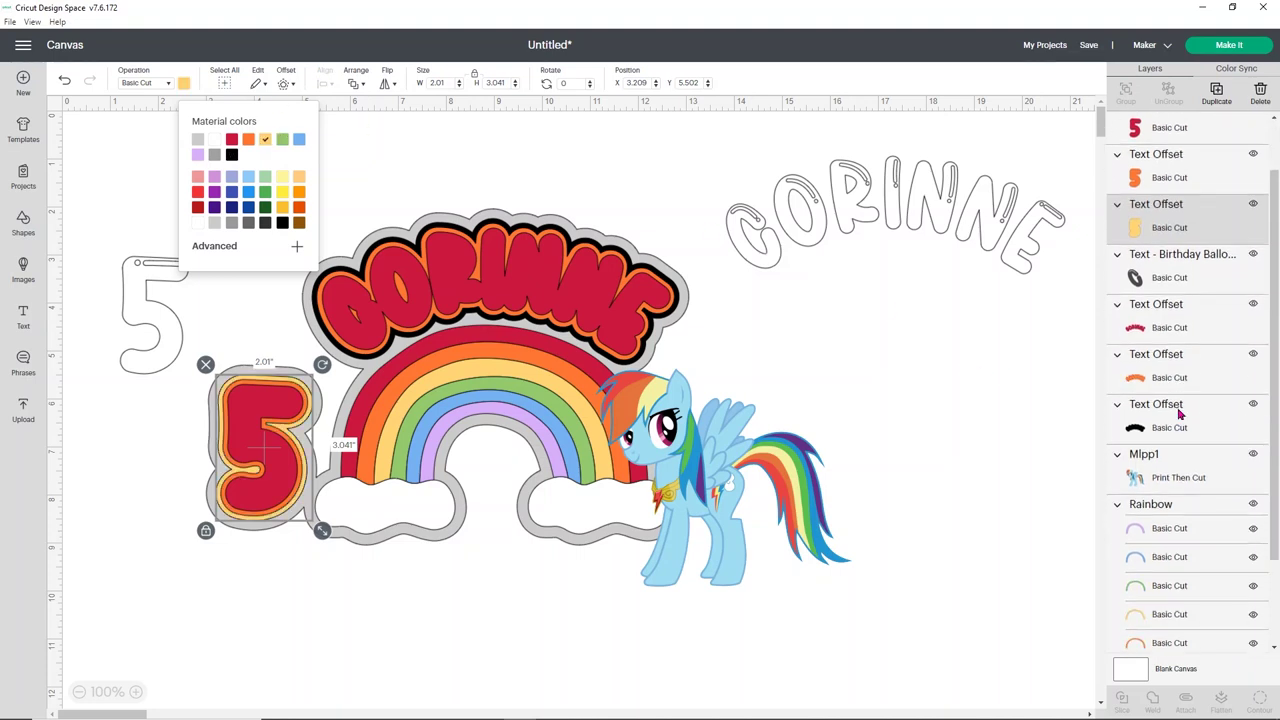
pyautogui.click(1177, 422)
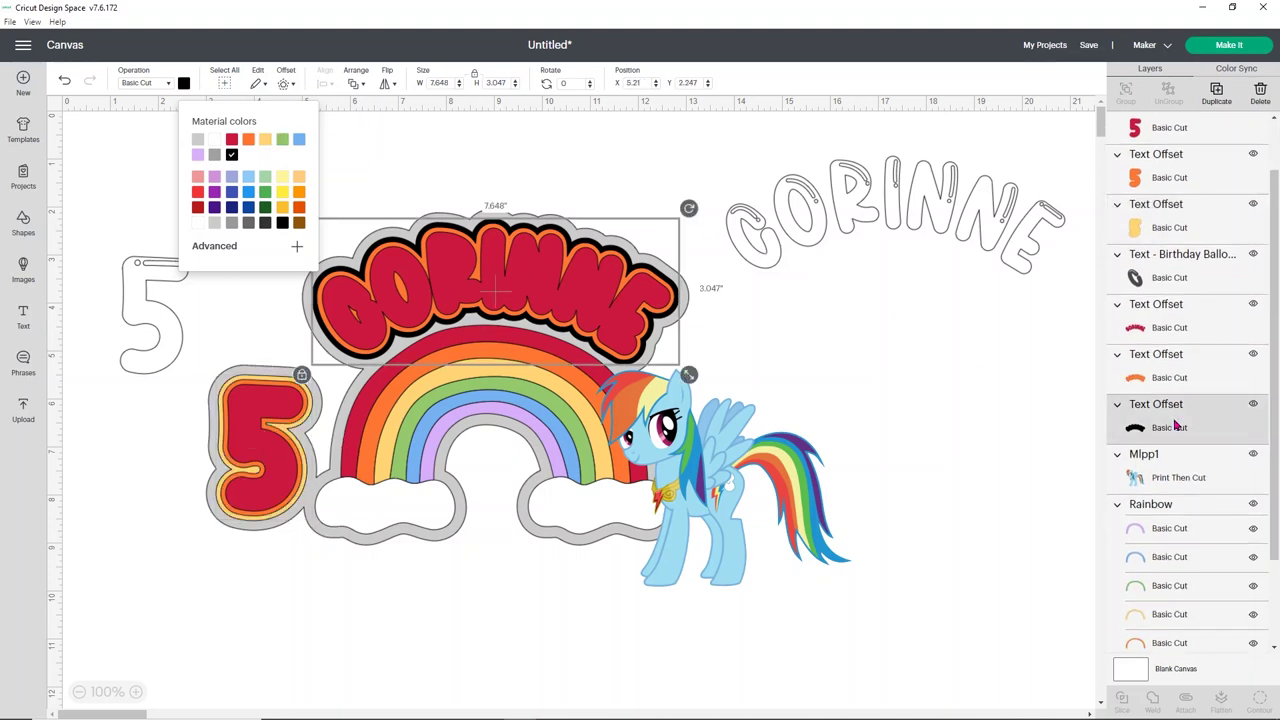
pyautogui.click(265, 139)
pyautogui.click(852, 345)
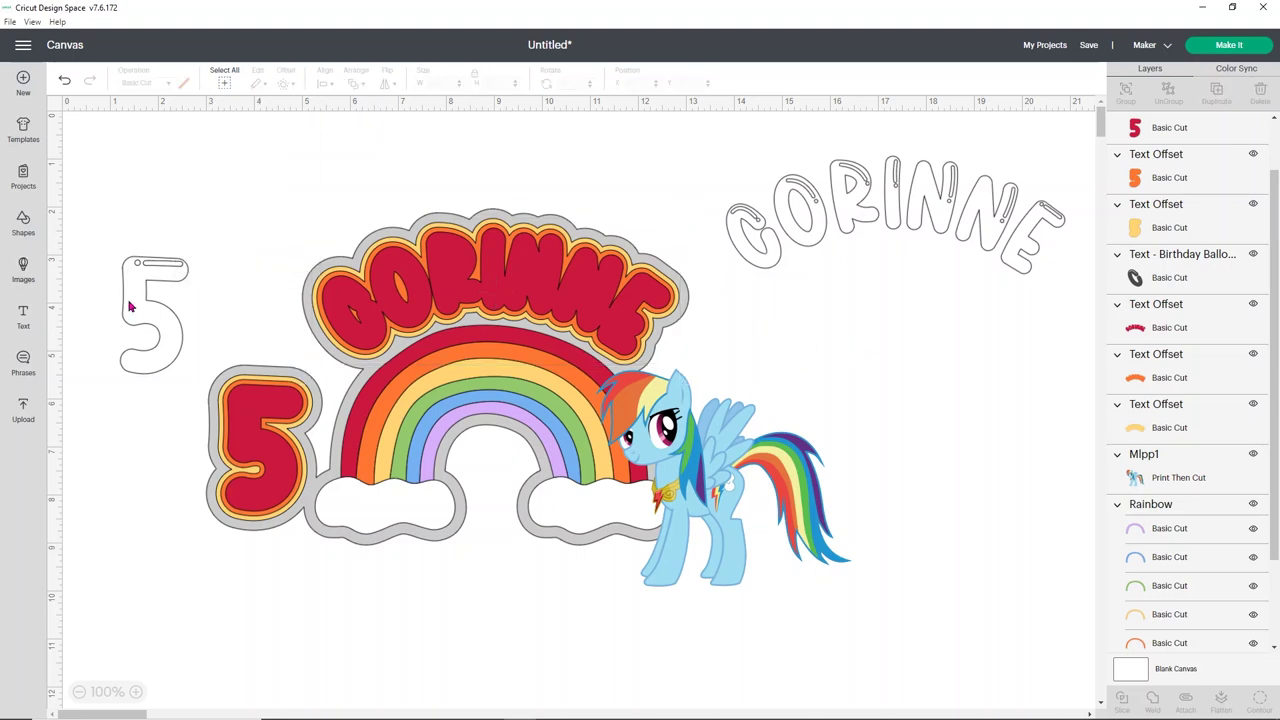
# Place the white 5 at about X 3.537, Y 5.774 over its red offset, and the white curved name back over its own
pyautogui.moveTo(135, 308); pyautogui.dragTo(244, 441)
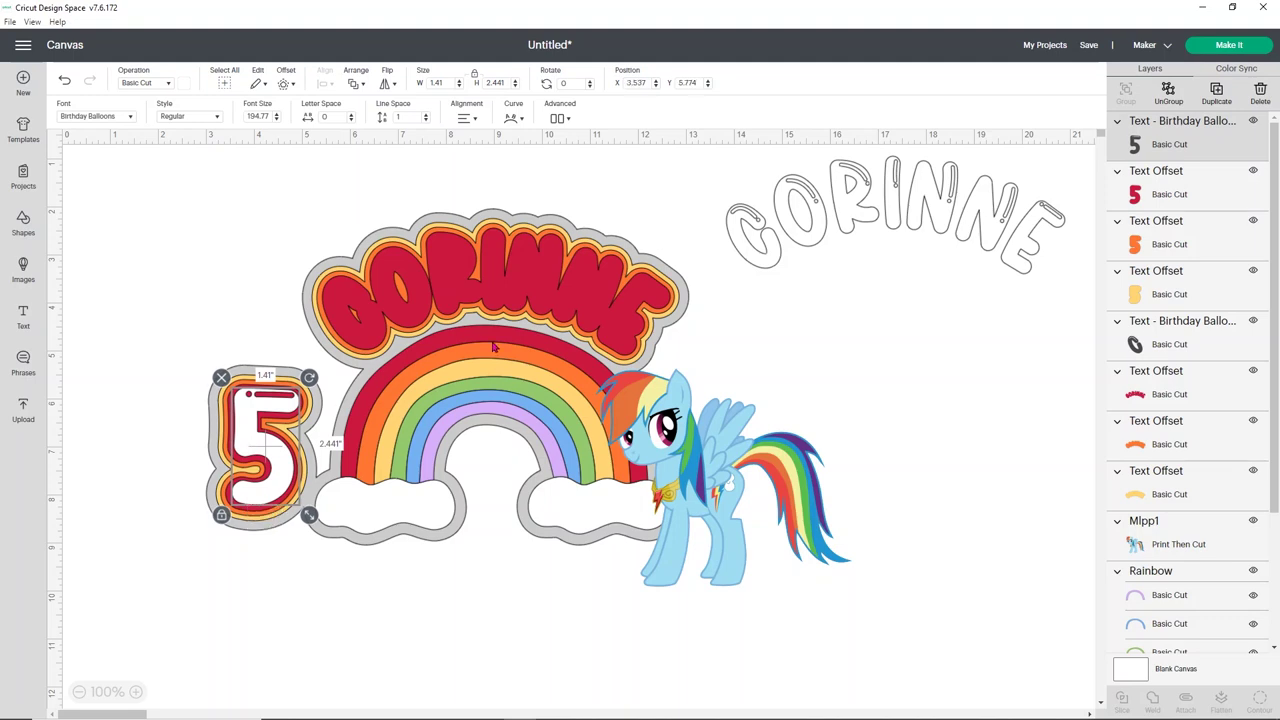
pyautogui.moveTo(820, 218); pyautogui.dragTo(430, 291)
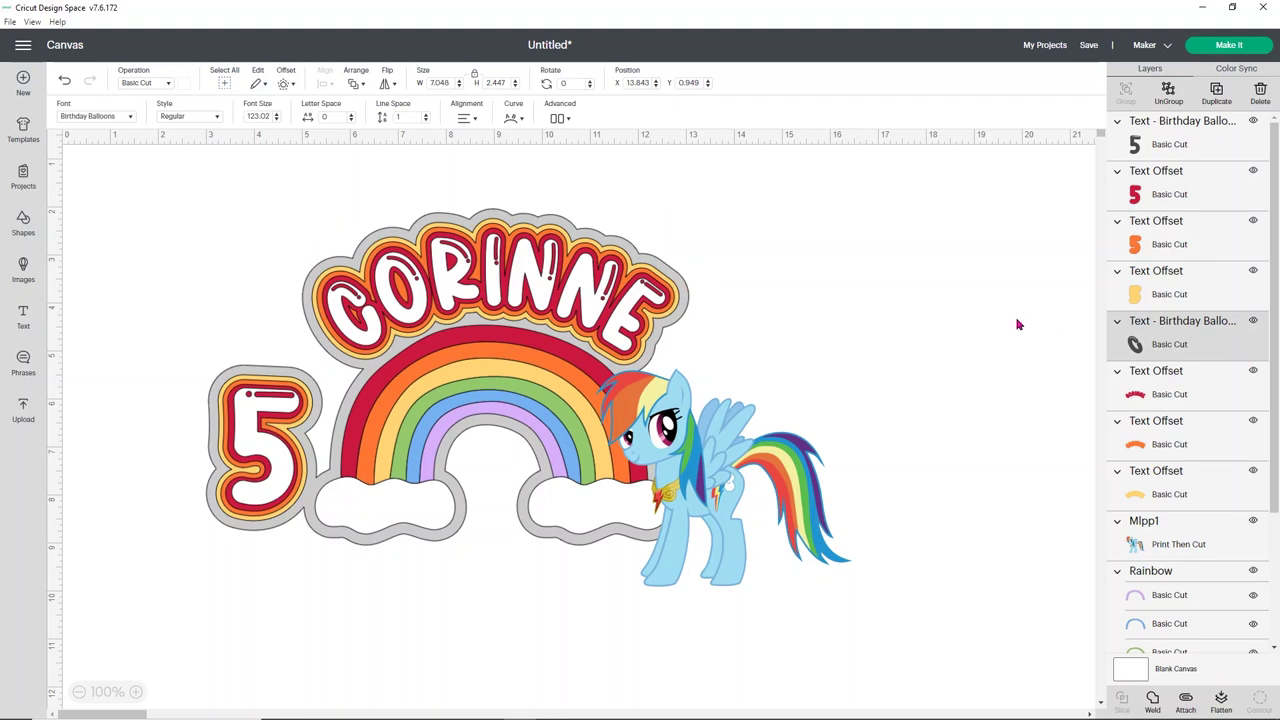
pyautogui.click(1167, 295)
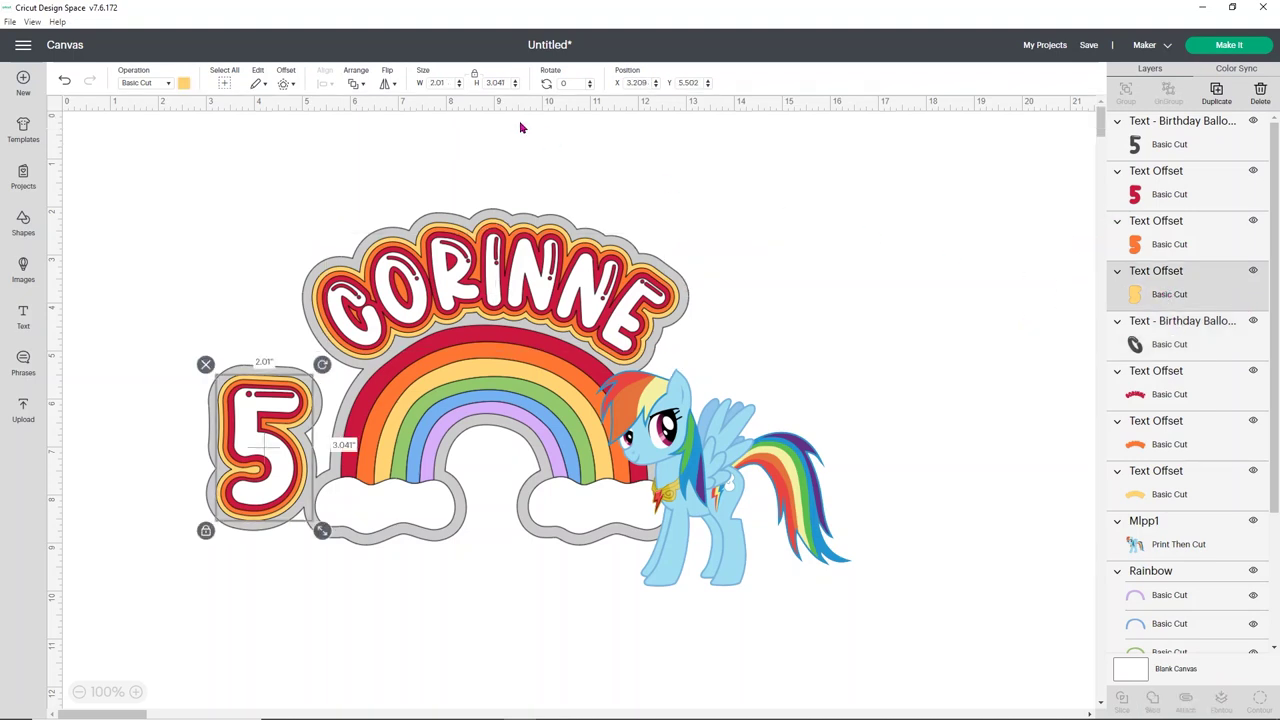
pyautogui.click(282, 85)
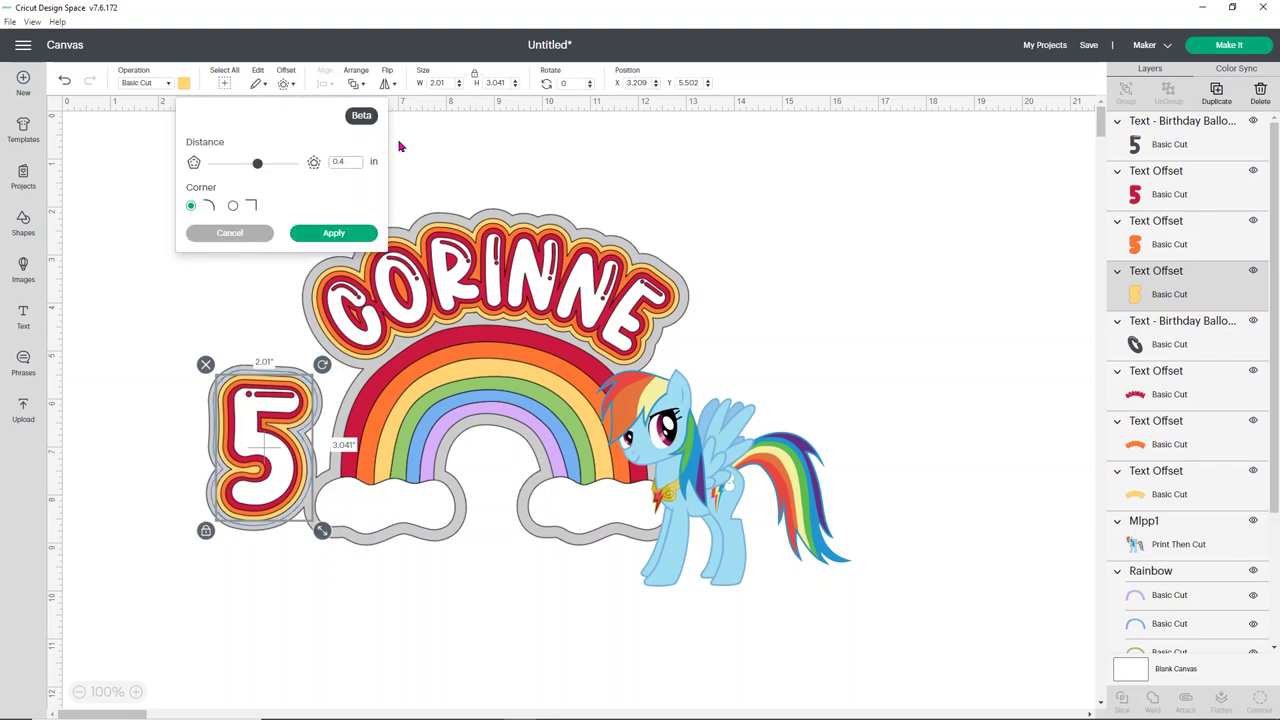
pyautogui.click(338, 233)
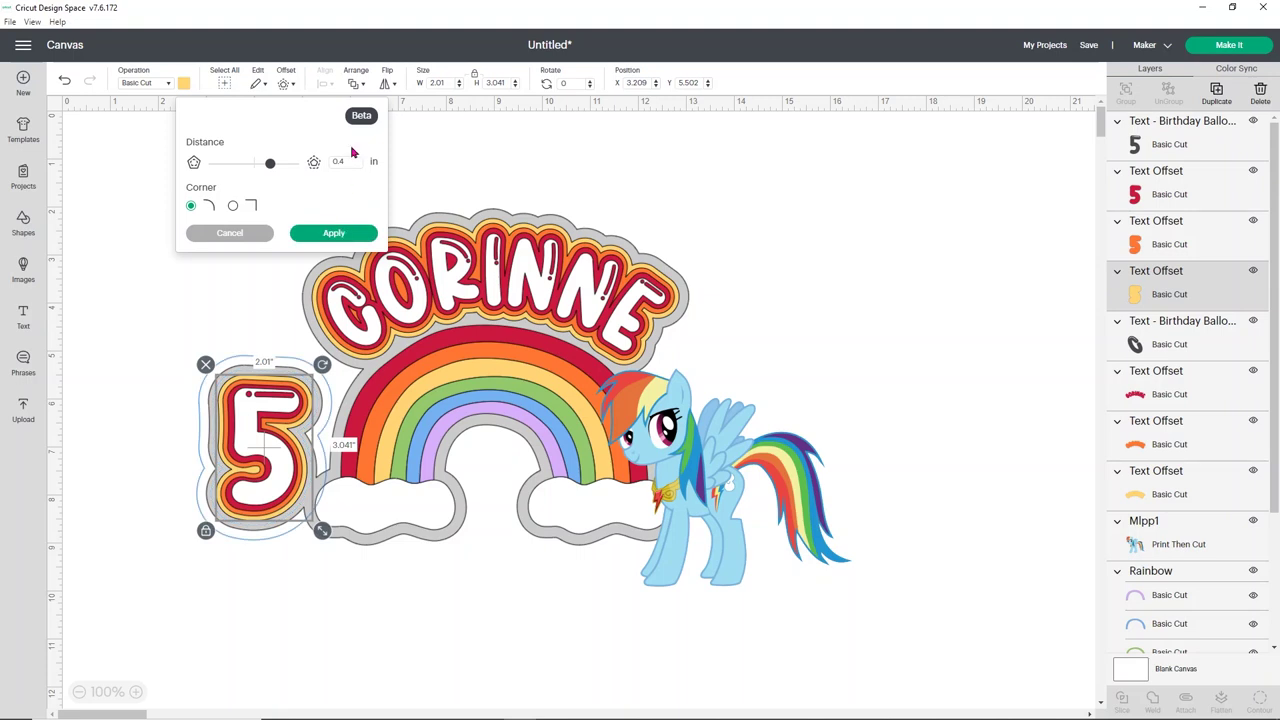
pyautogui.click(338, 237)
pyautogui.click(204, 235)
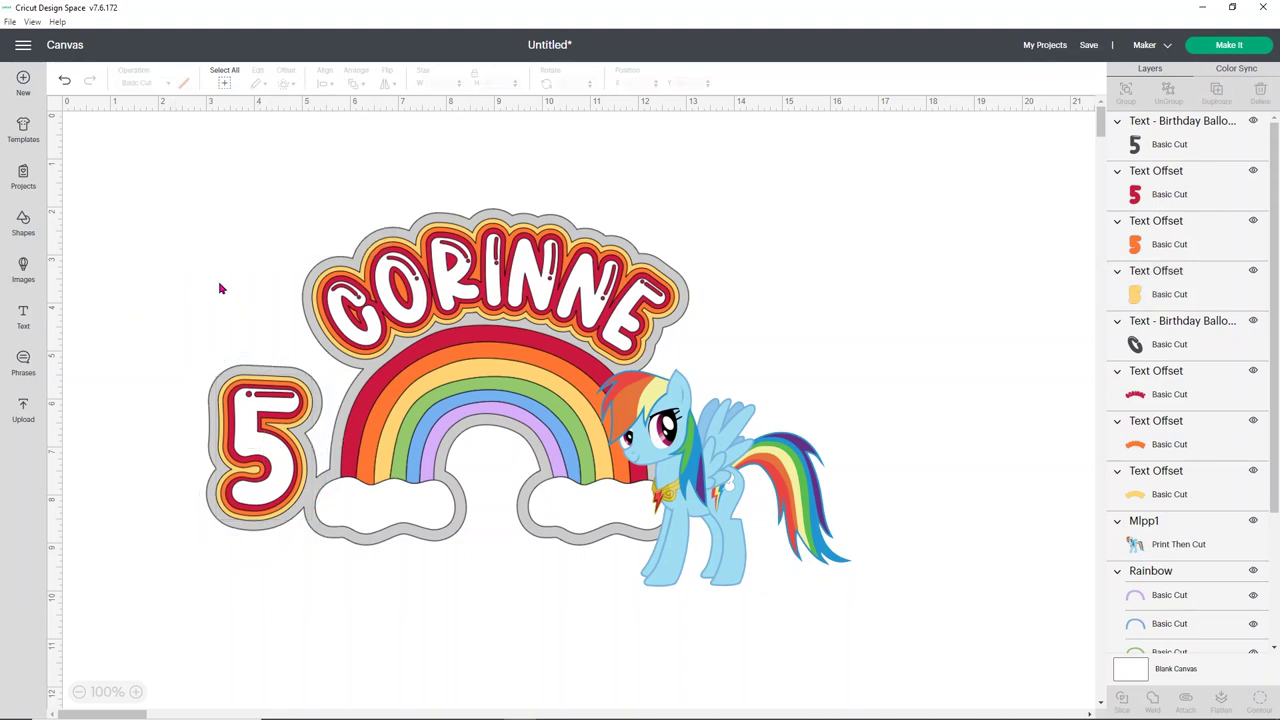
pyautogui.click(240, 425)
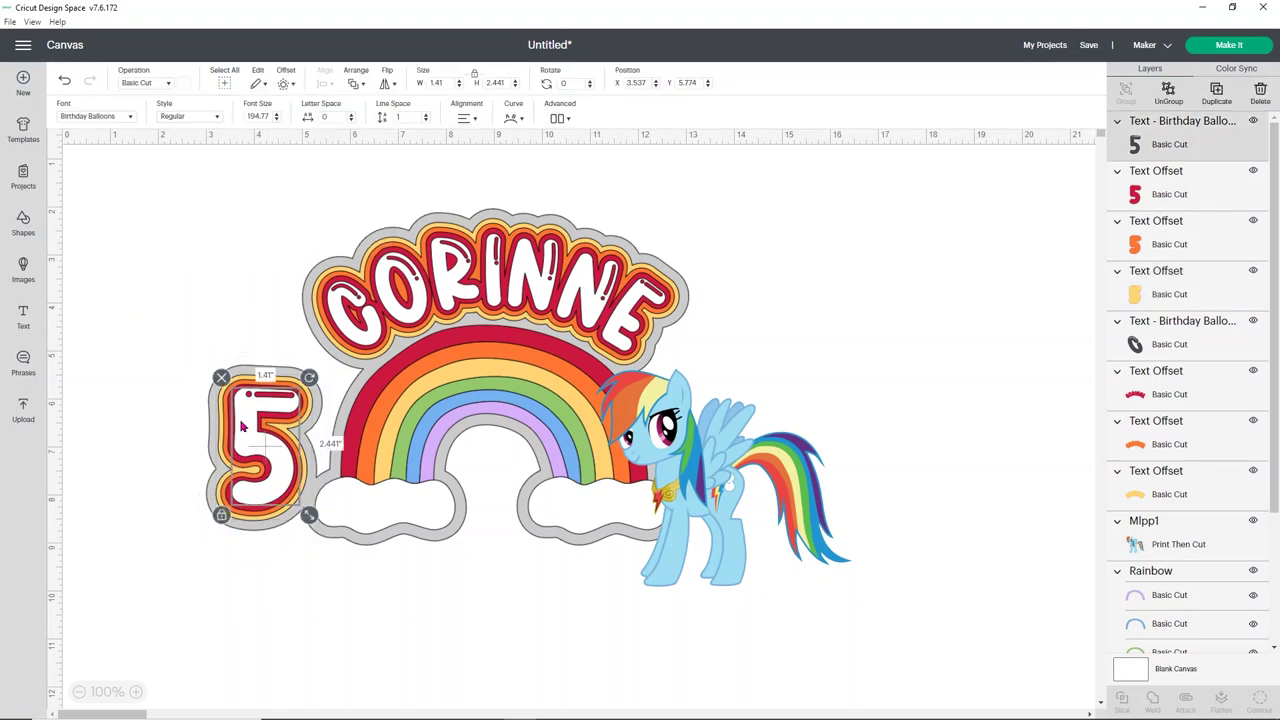
pyautogui.click(284, 83)
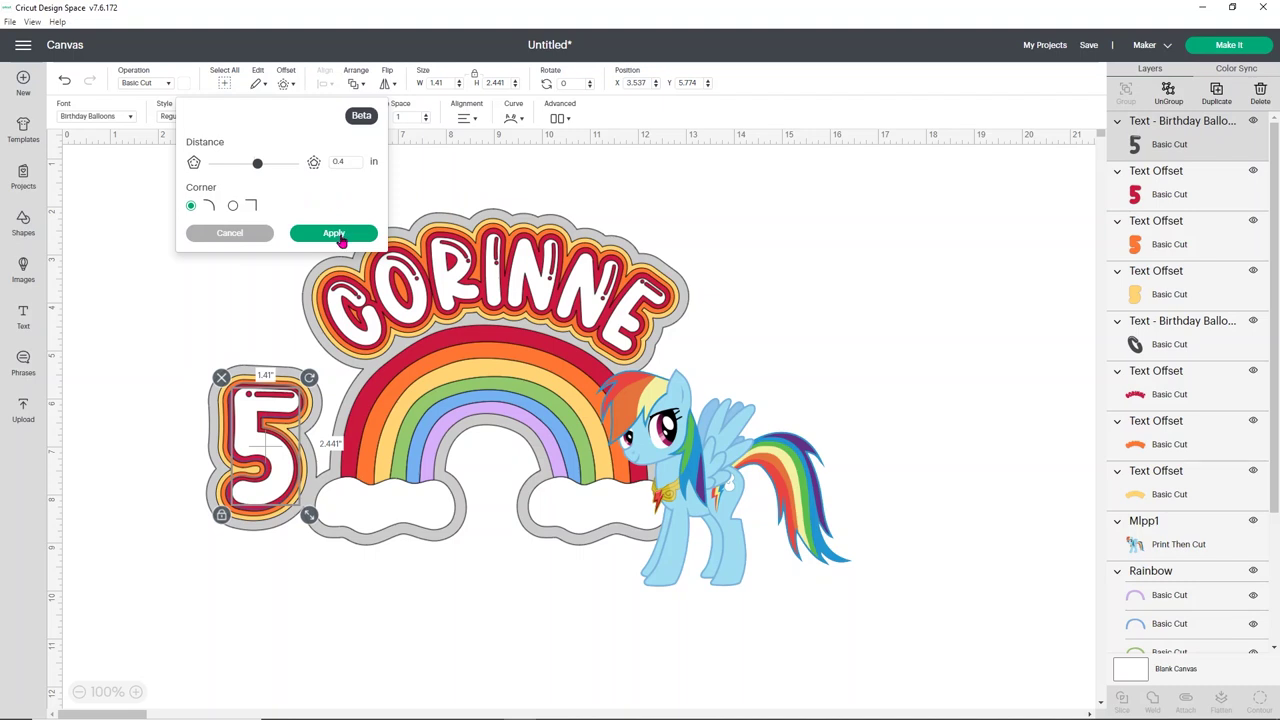
pyautogui.click(338, 234)
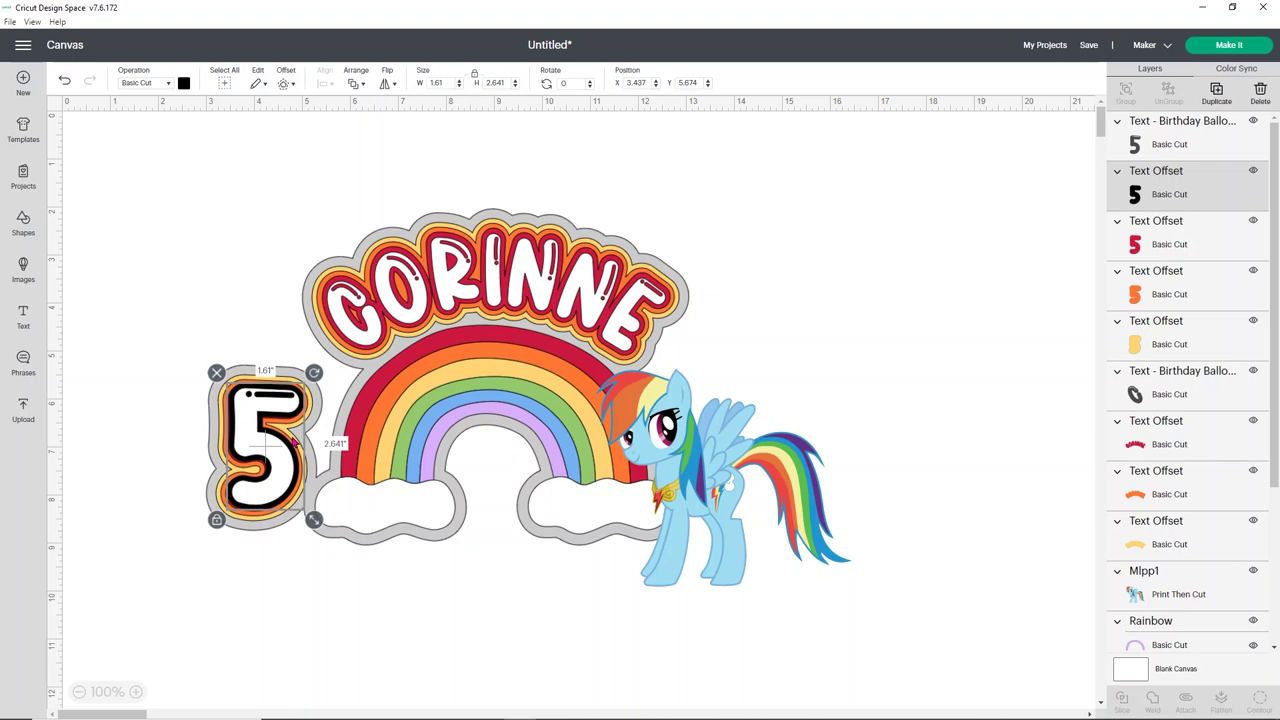
pyautogui.click(285, 84)
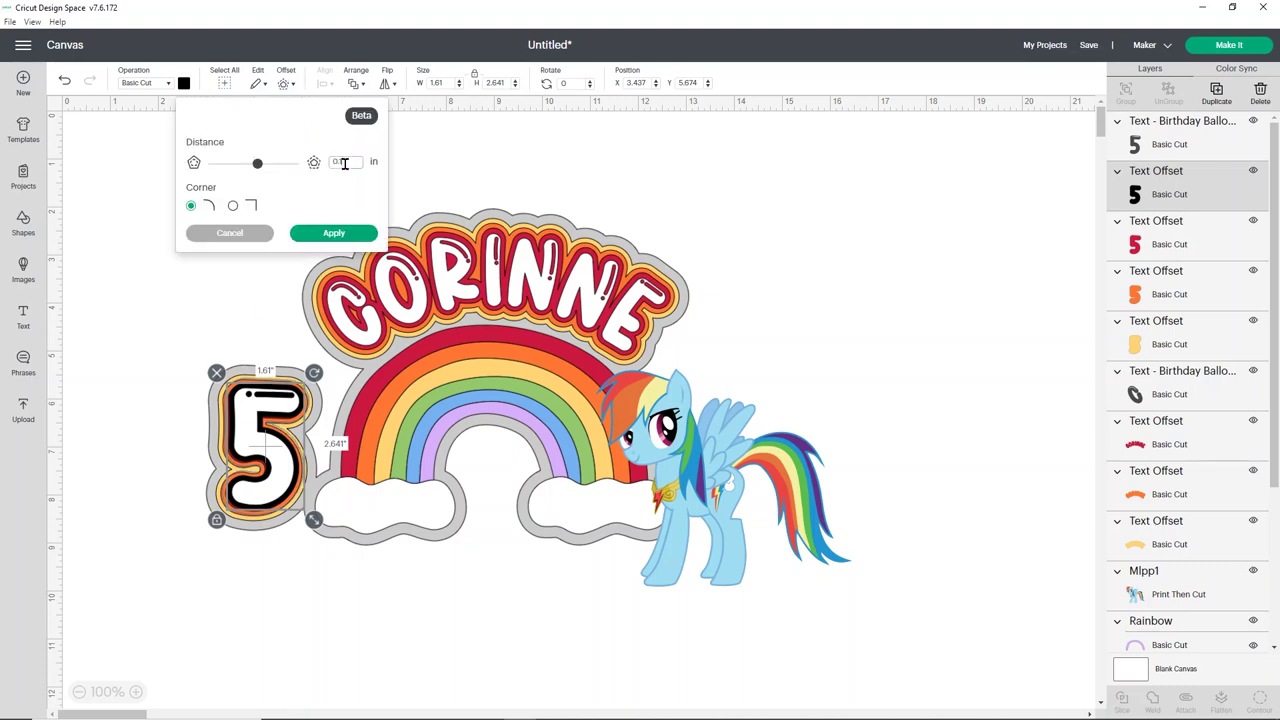
pyautogui.click(1120, 193)
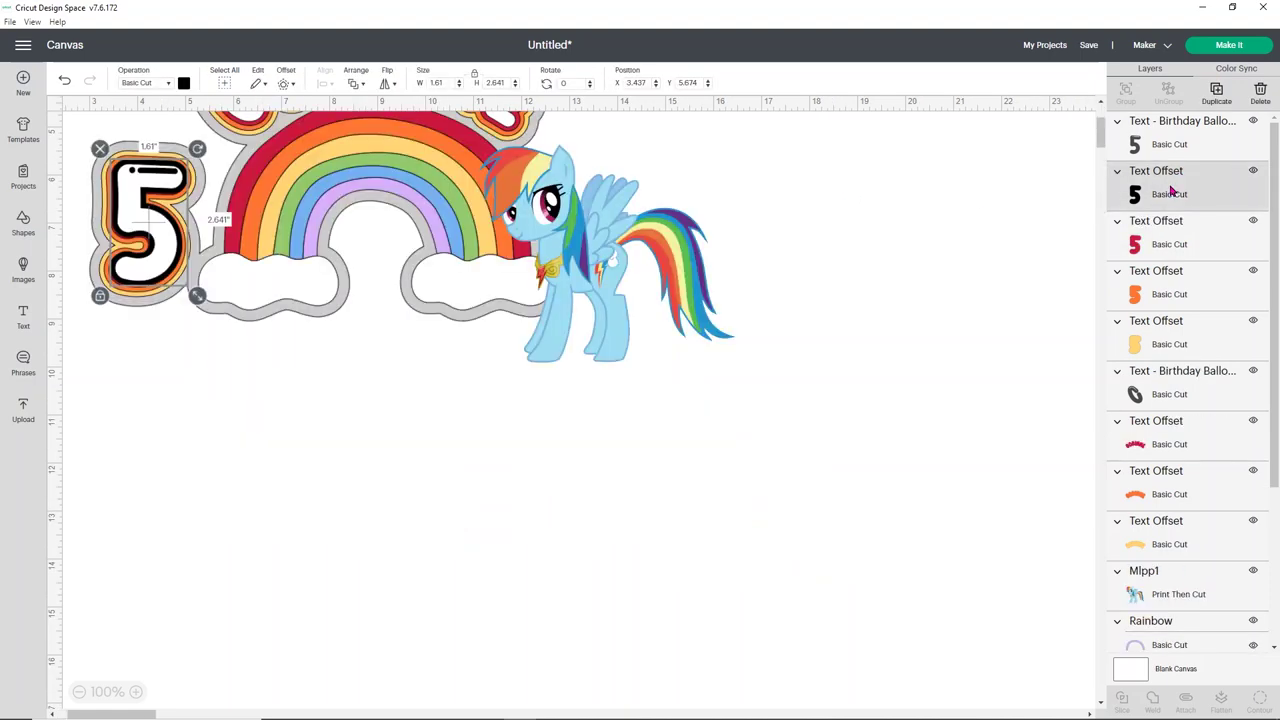
pyautogui.press('Delete')
pyautogui.scroll(5, 1078, 214)
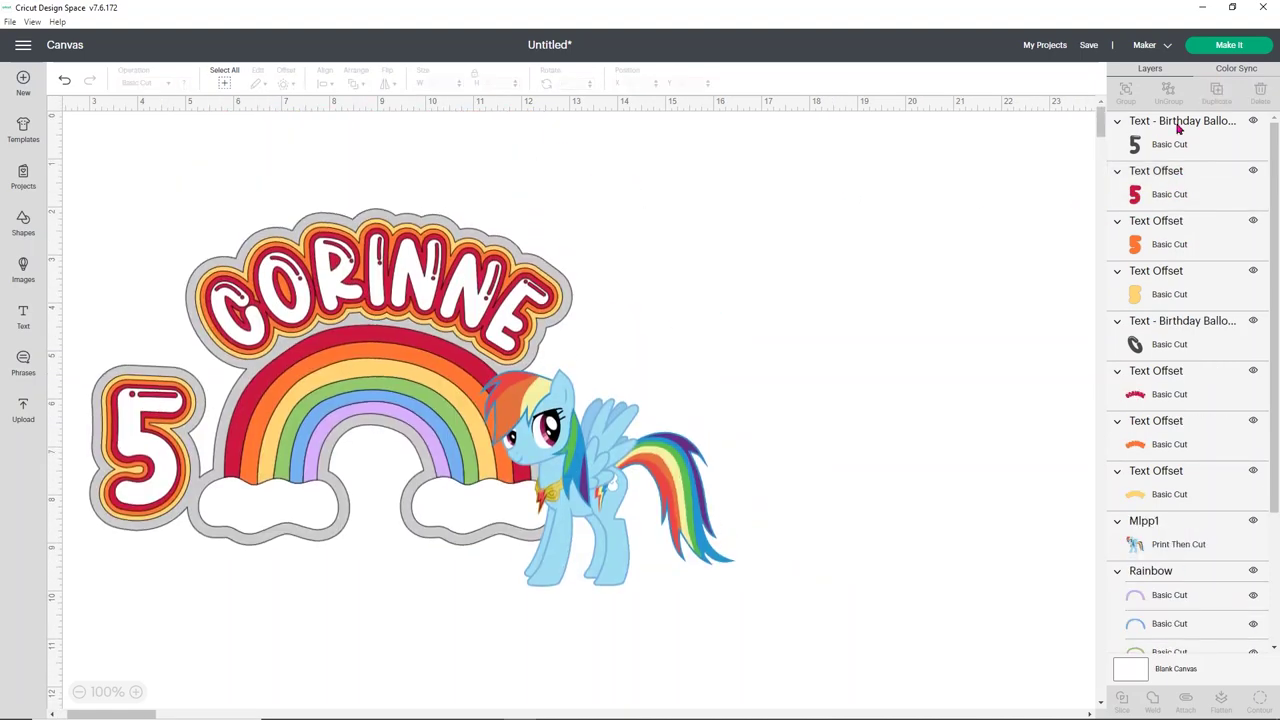
# Save the project with the title "mlp cake topper"
pyautogui.click(1178, 128)
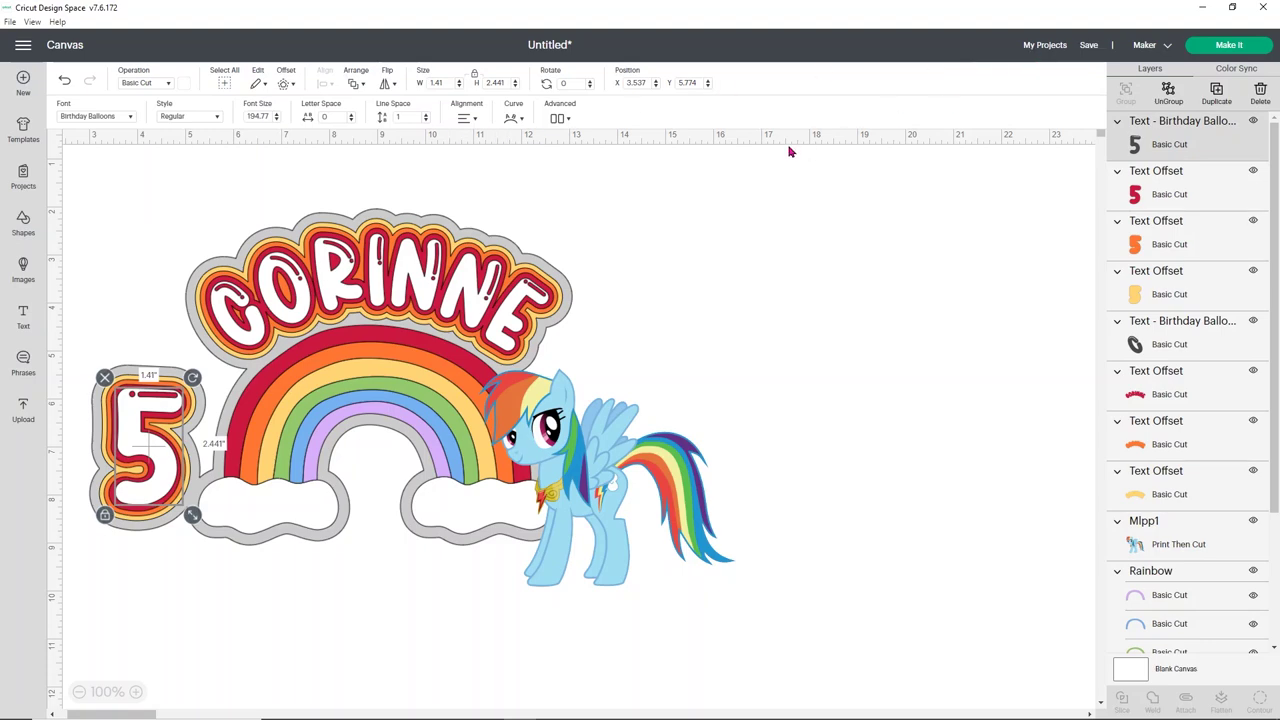
pyautogui.click(1089, 45)
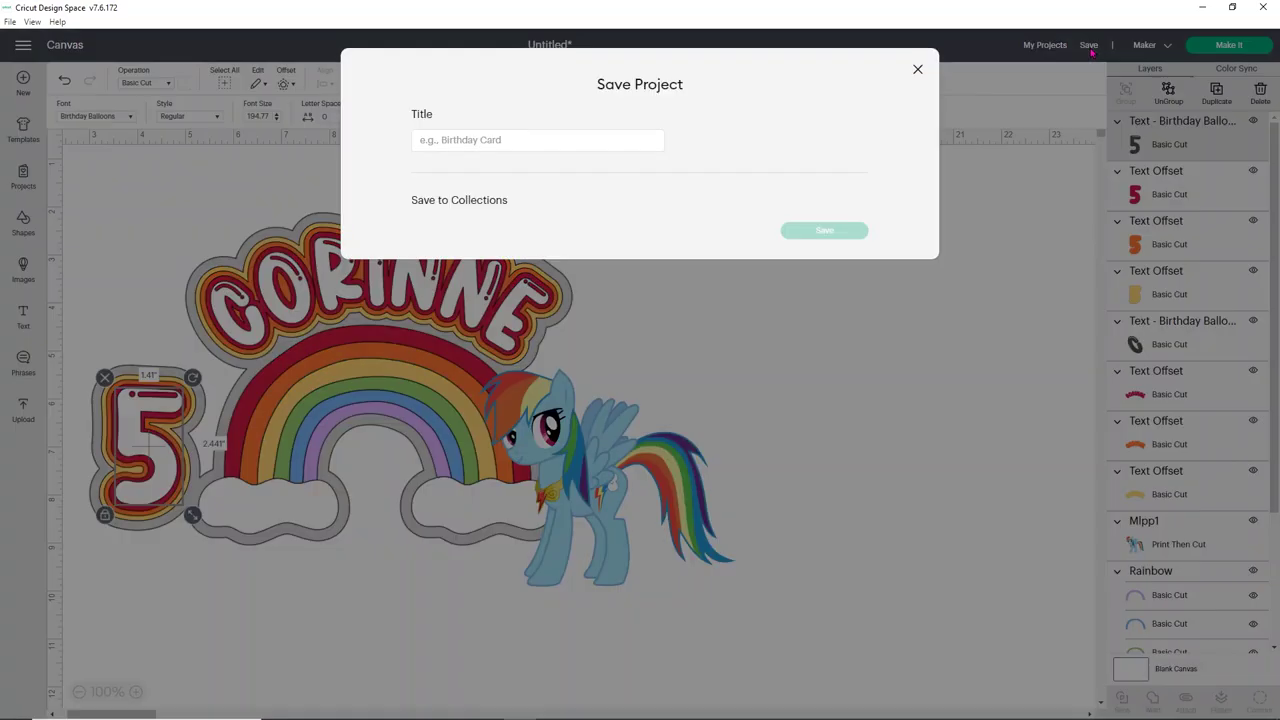
pyautogui.write('mlp cake topper')
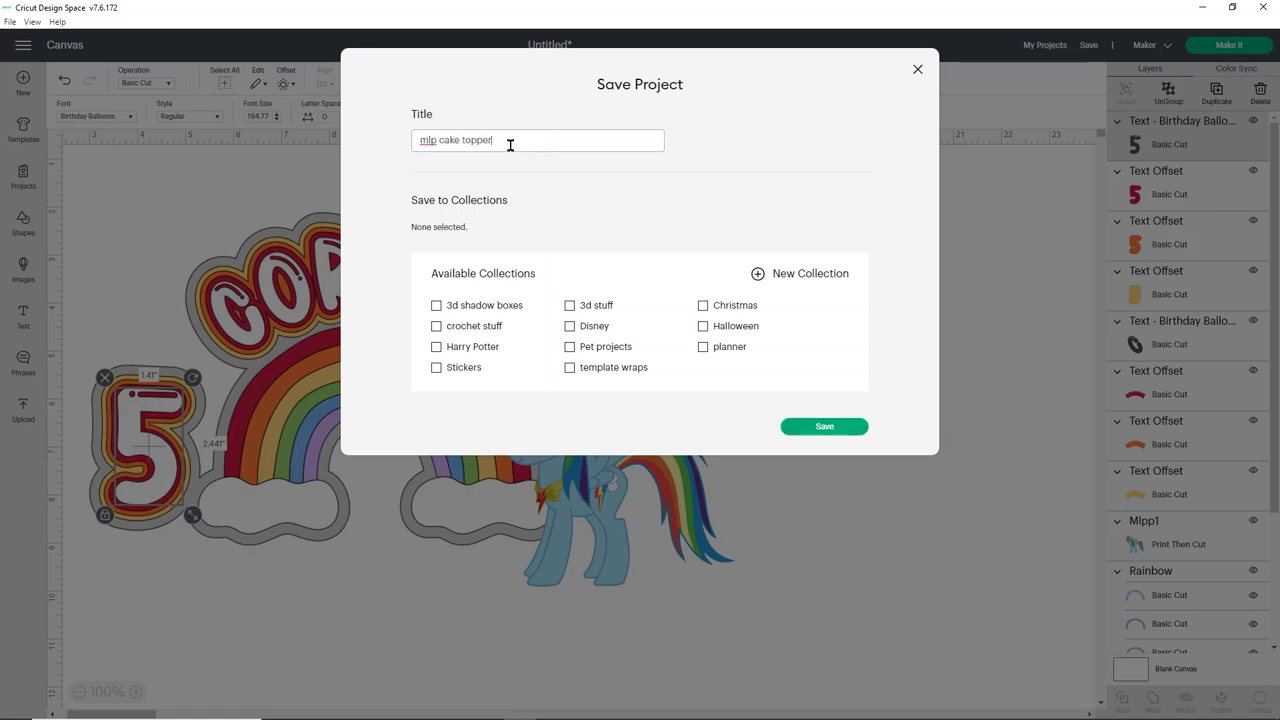
pyautogui.click(817, 426)
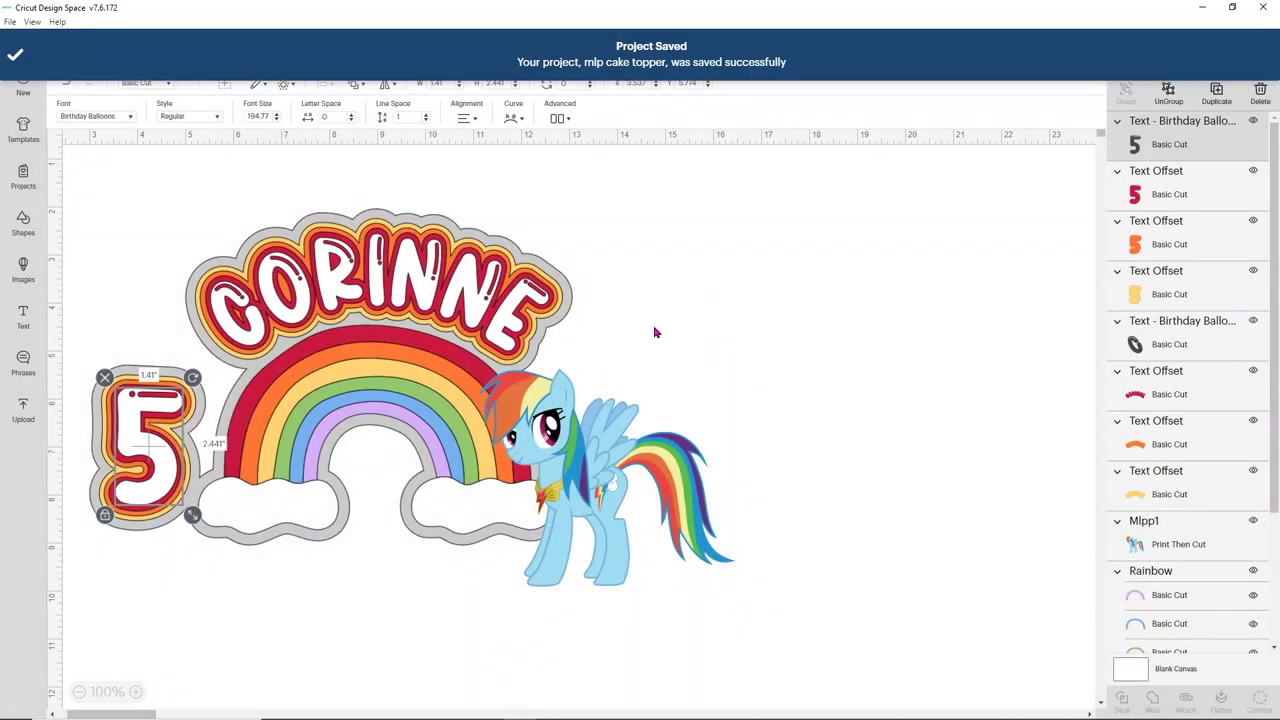
pyautogui.click(283, 85)
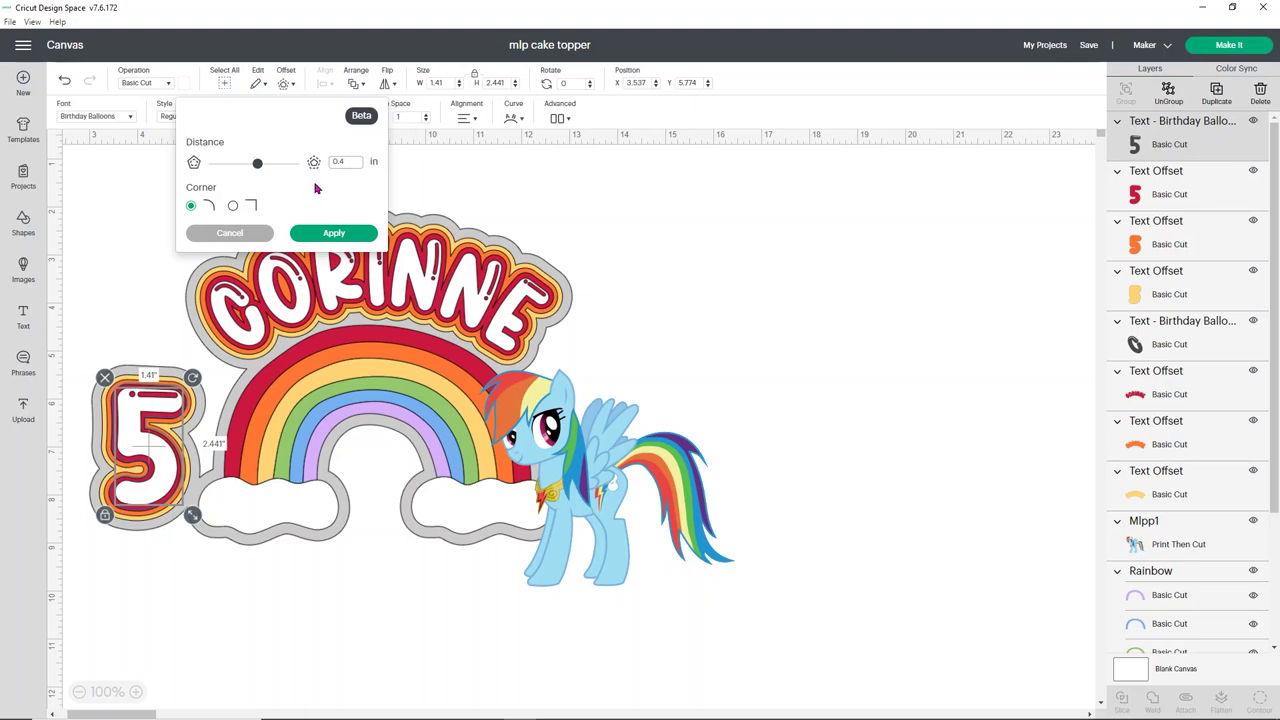
pyautogui.click(333, 233)
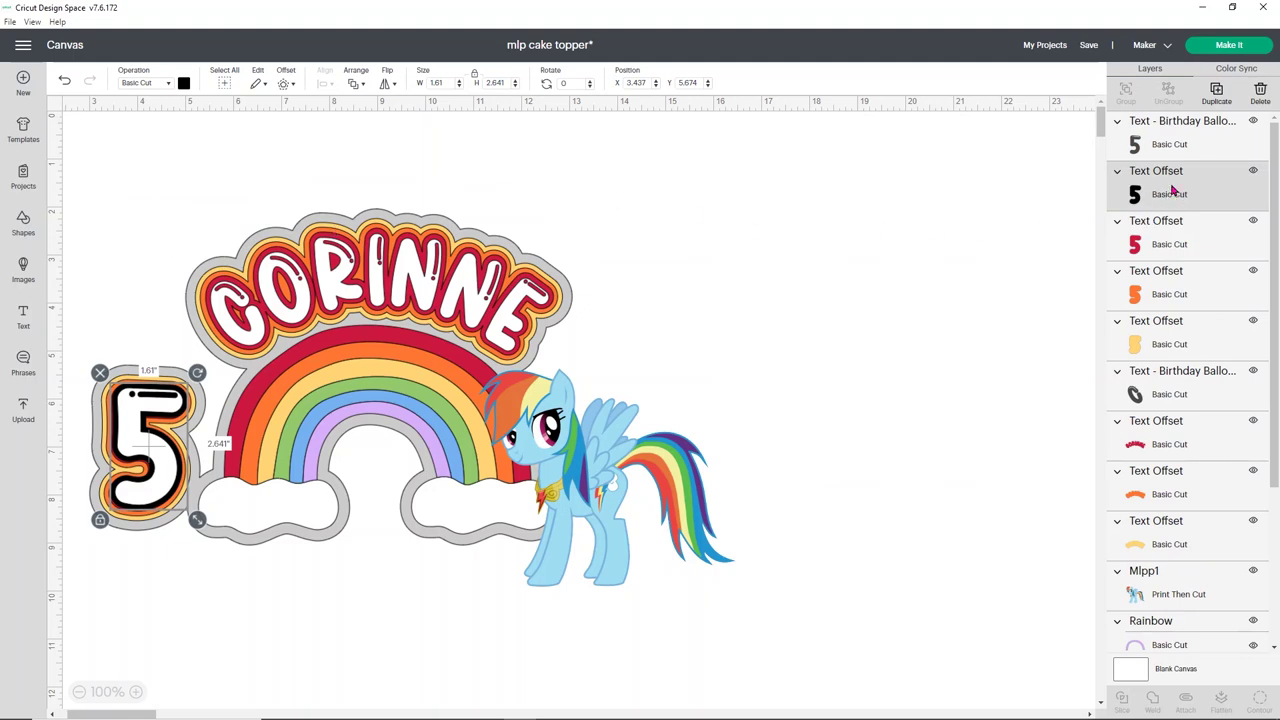
pyautogui.press('Delete')
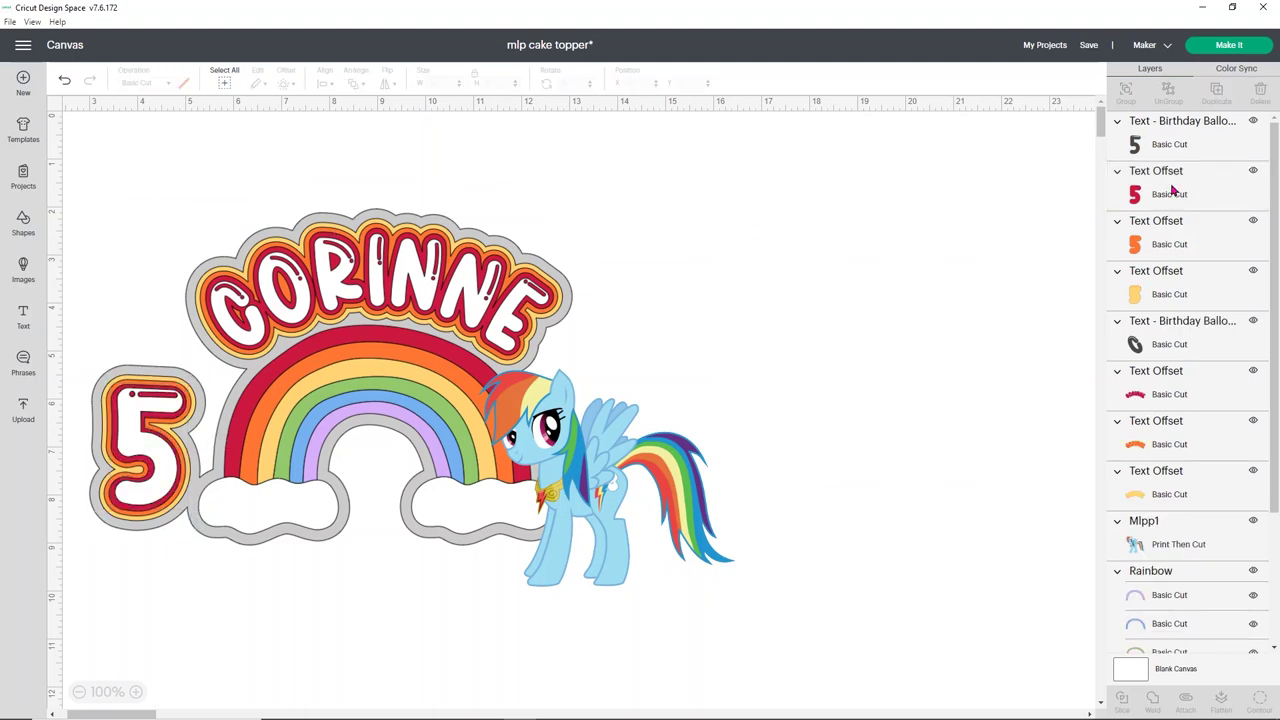
# Move the white 5 to an open area of the canvas at about X 17.967, Y 2.247, and create a 0.4 in rounded-corner offset around it
pyautogui.click(165, 456)
pyautogui.moveTo(407, 408); pyautogui.dragTo(855, 287)
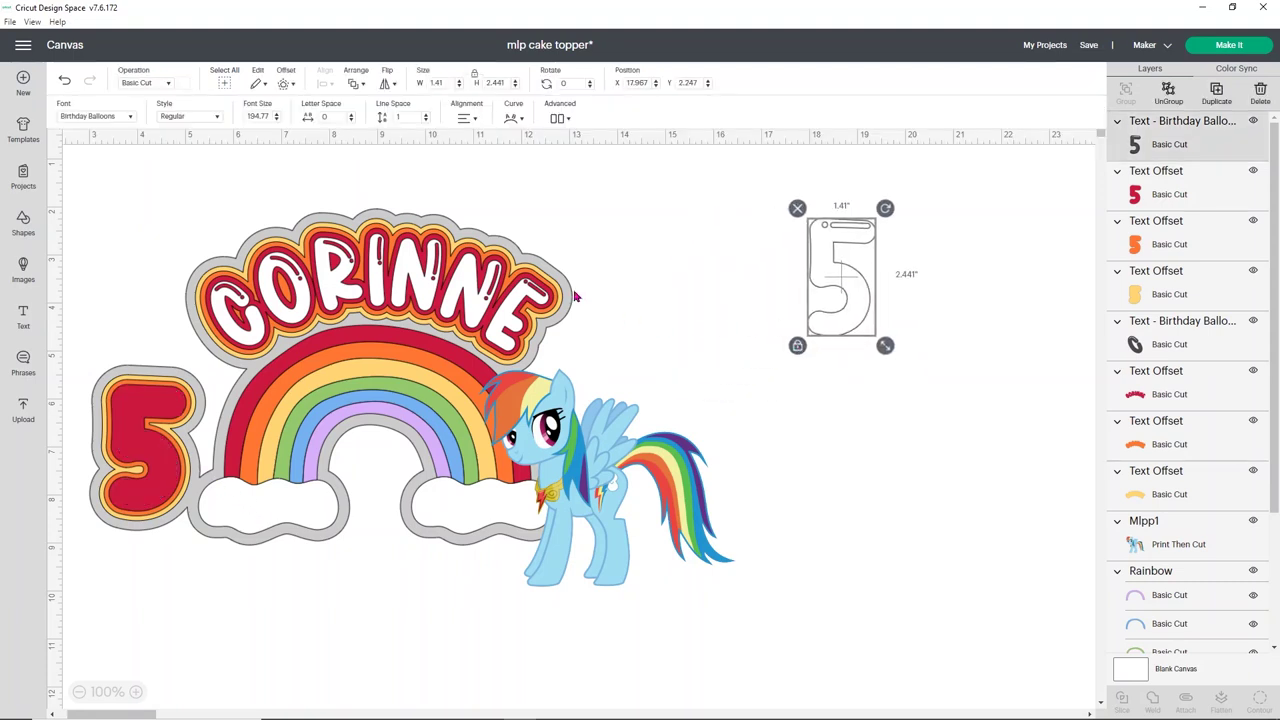
pyautogui.click(285, 85)
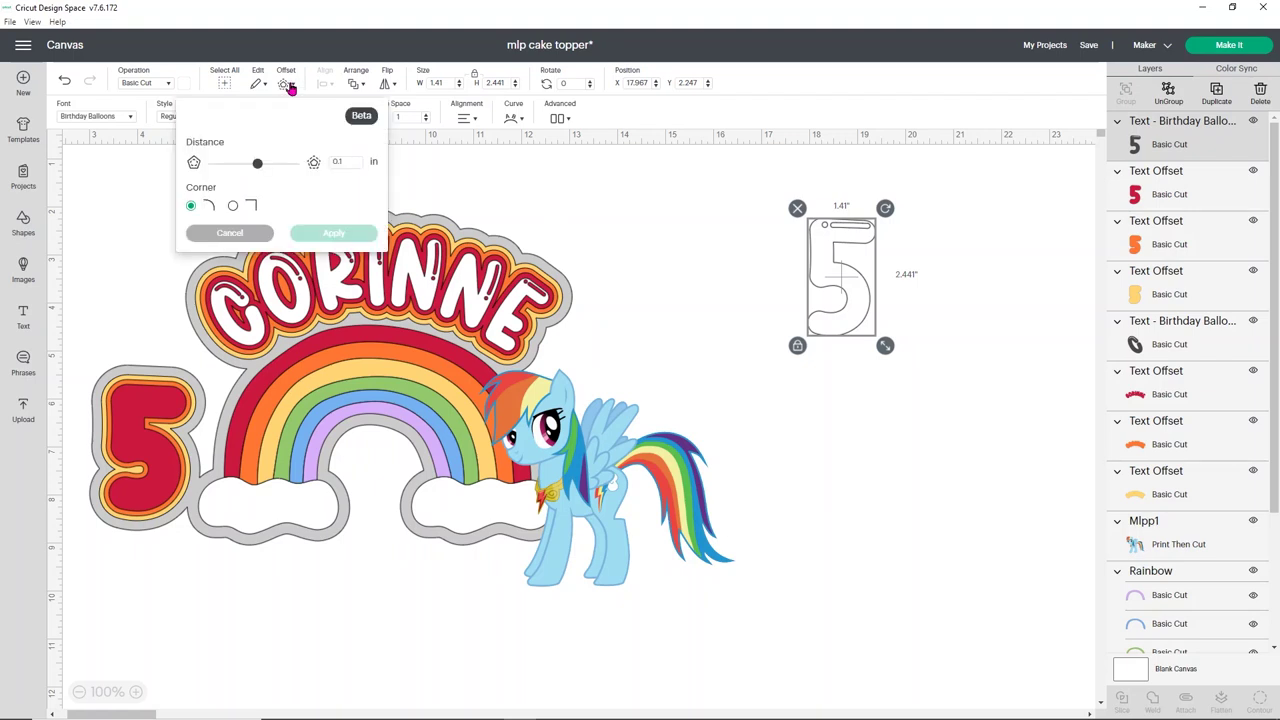
pyautogui.click(345, 161)
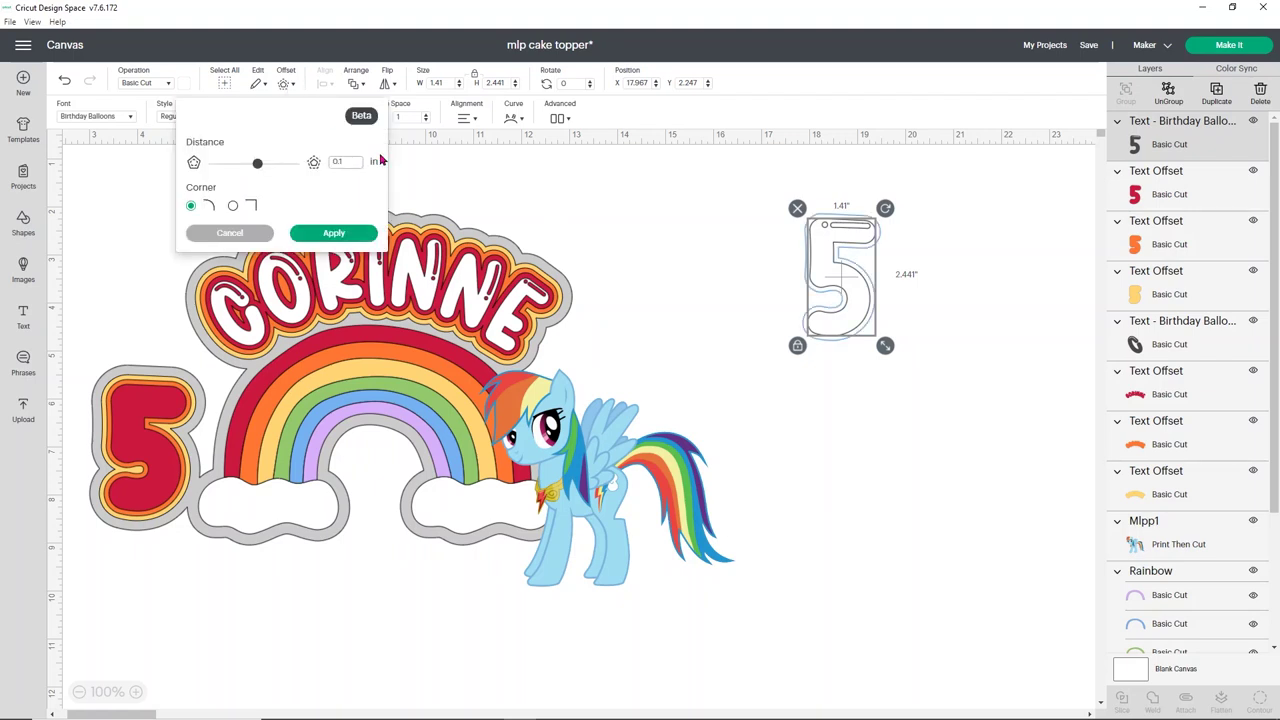
pyautogui.write('6')
pyautogui.click(365, 203)
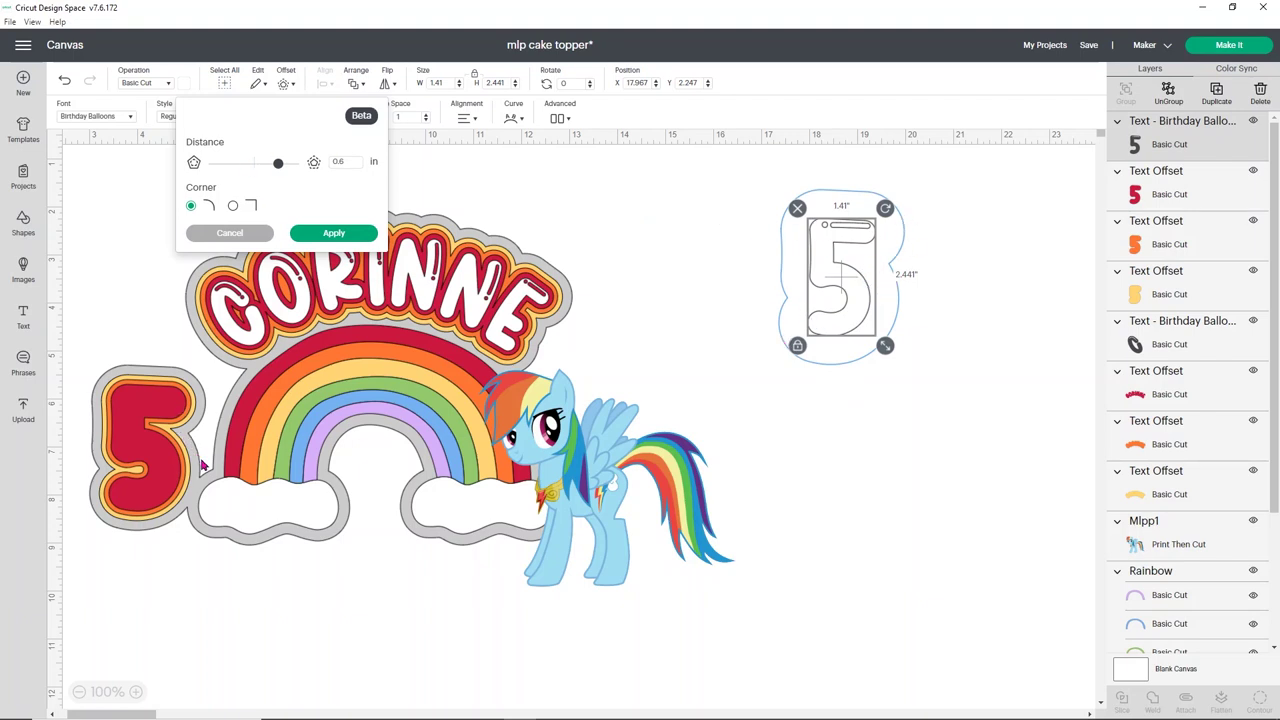
pyautogui.click(349, 163)
pyautogui.press('Return')
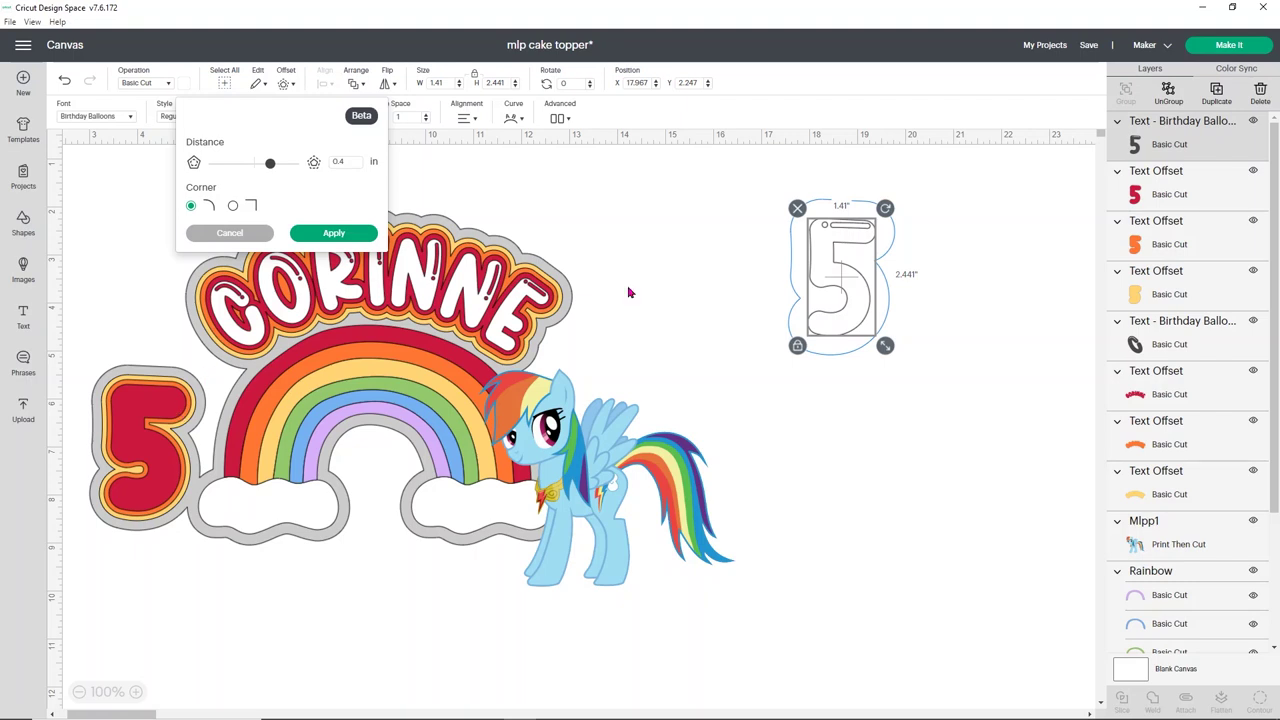
pyautogui.click(335, 233)
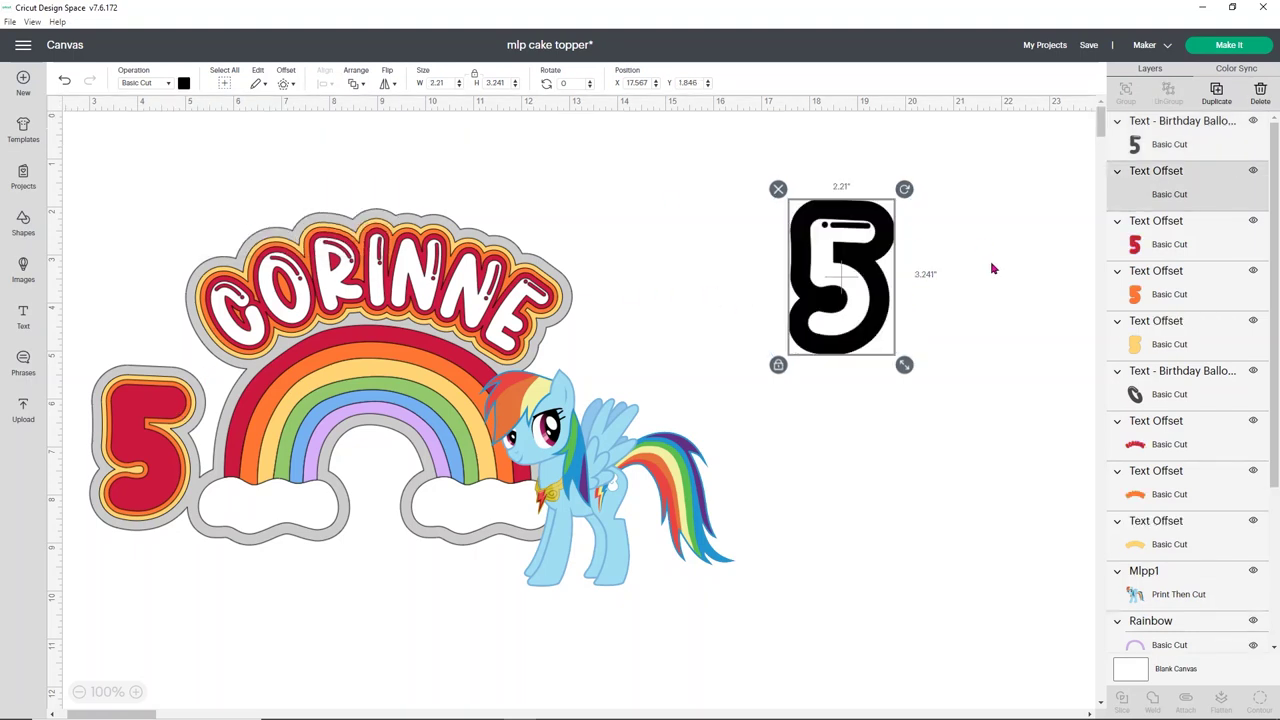
# Place the black offset at about X 3.095, Y 5.416 behind the number 5's yellow offset and color it the rainbow's blue
pyautogui.moveTo(893, 232); pyautogui.dragTo(199, 403)
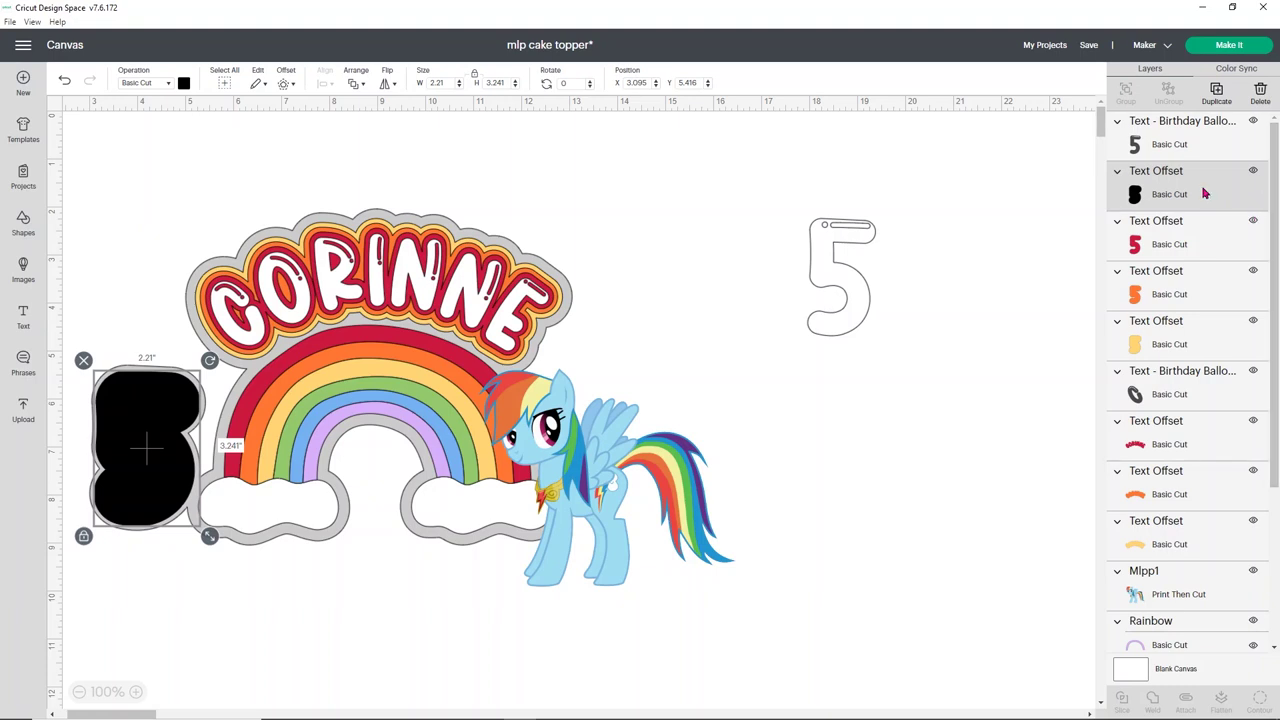
pyautogui.moveTo(1195, 193); pyautogui.dragTo(1165, 347)
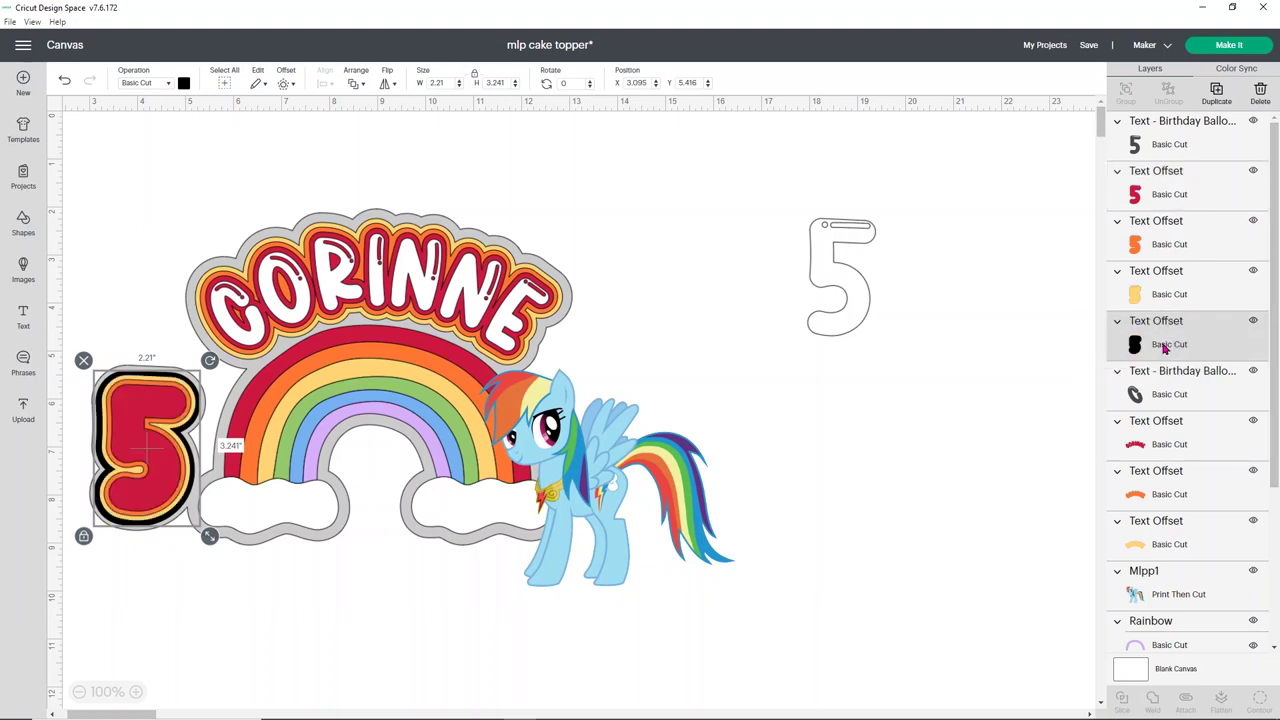
pyautogui.click(183, 83)
pyautogui.click(299, 139)
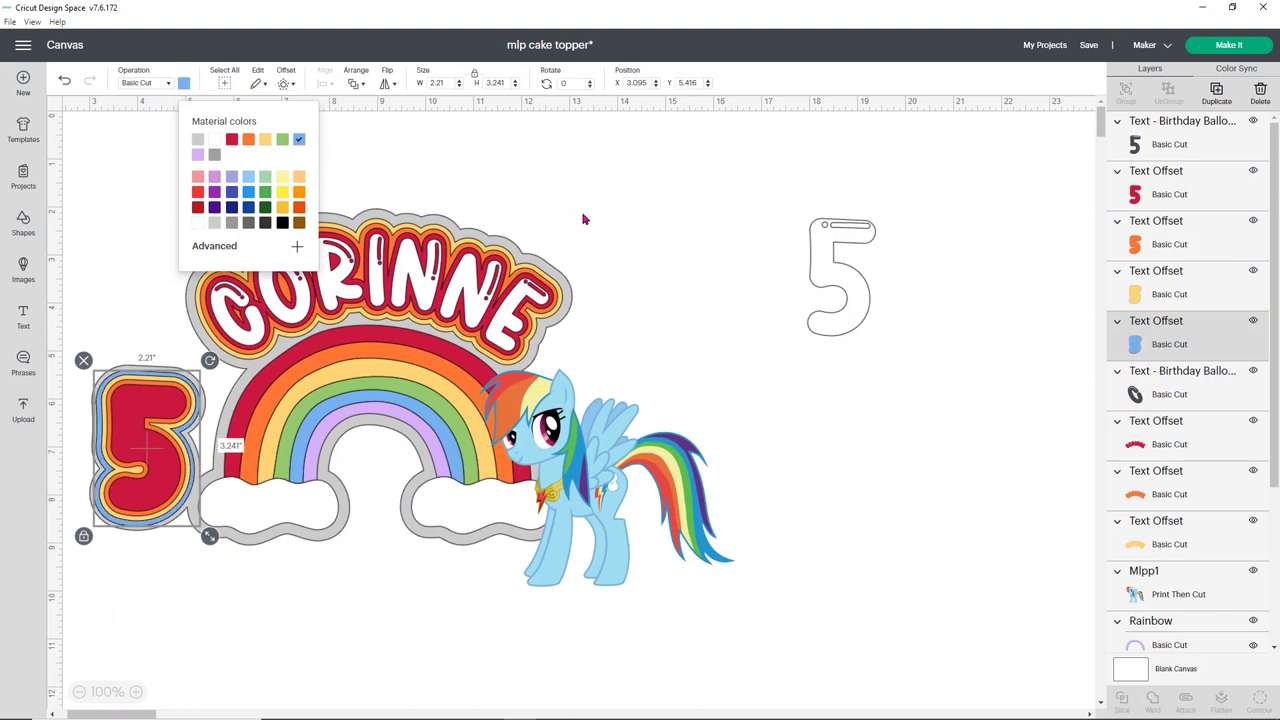
pyautogui.click(665, 252)
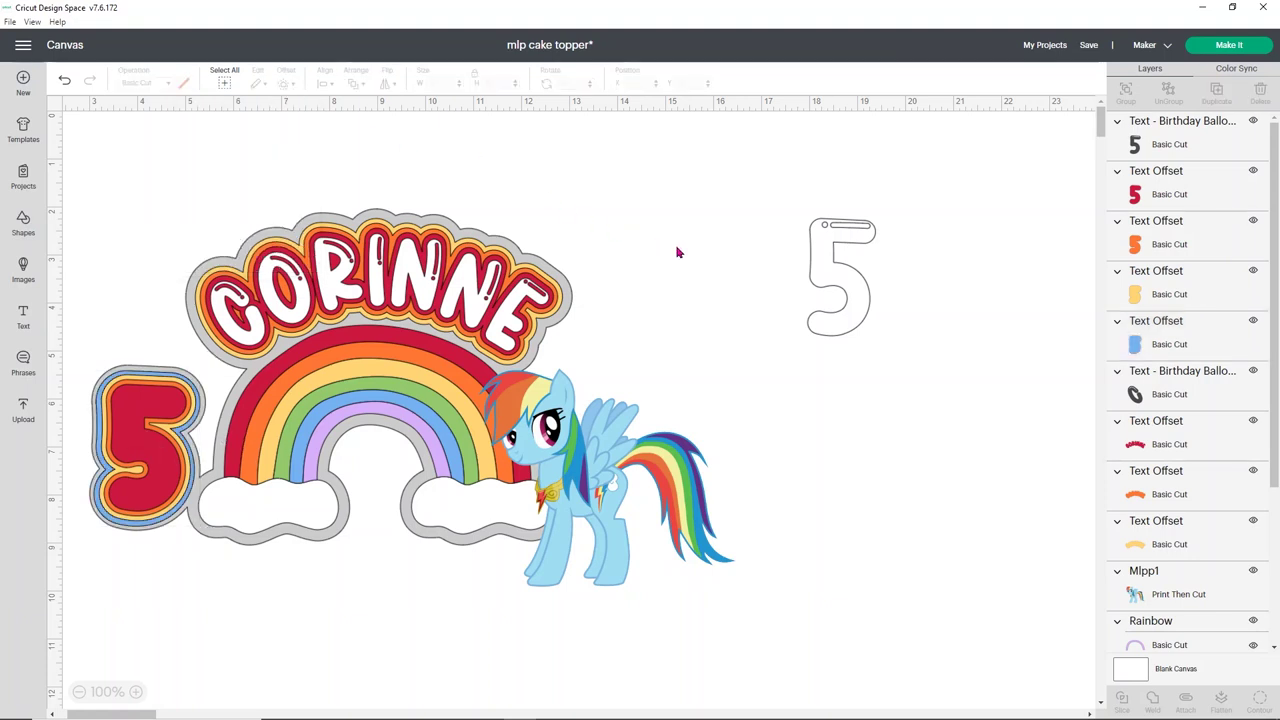
# Return the white 5 to about X 3.537, Y 5.774 over its red offset and delete the blue outer offset
pyautogui.moveTo(852, 294); pyautogui.dragTo(158, 467)
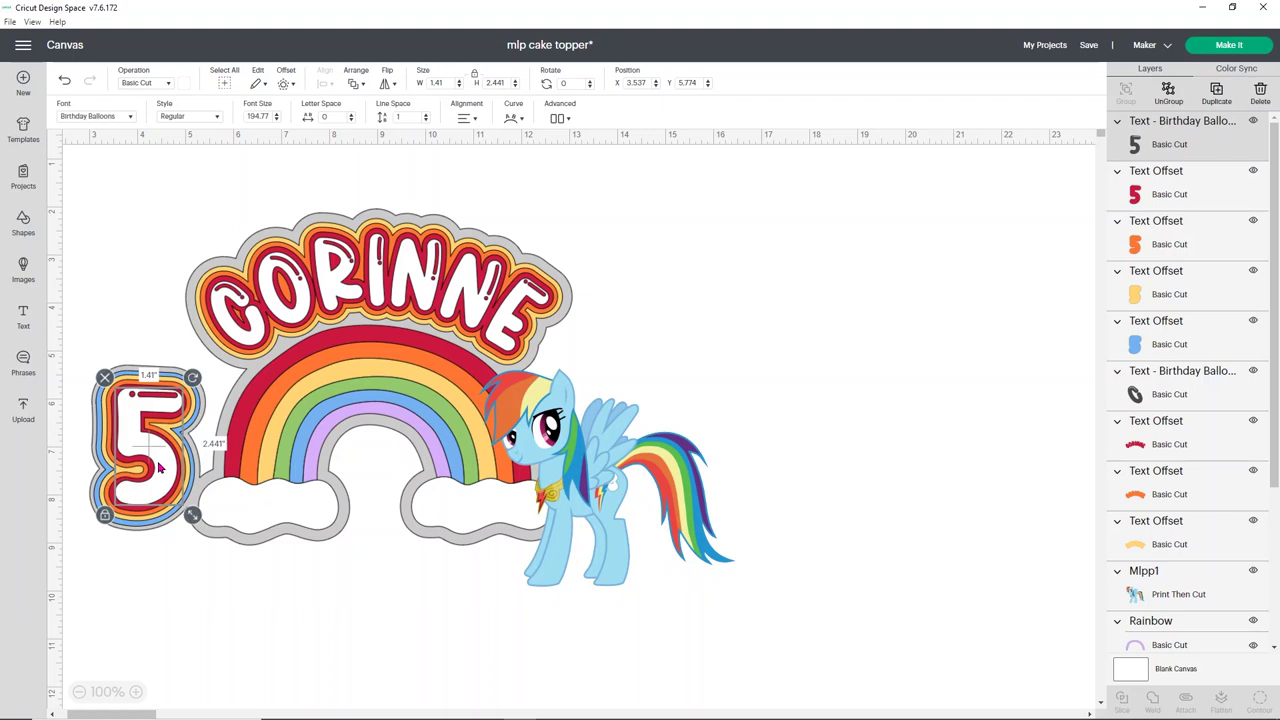
pyautogui.press('Delete')
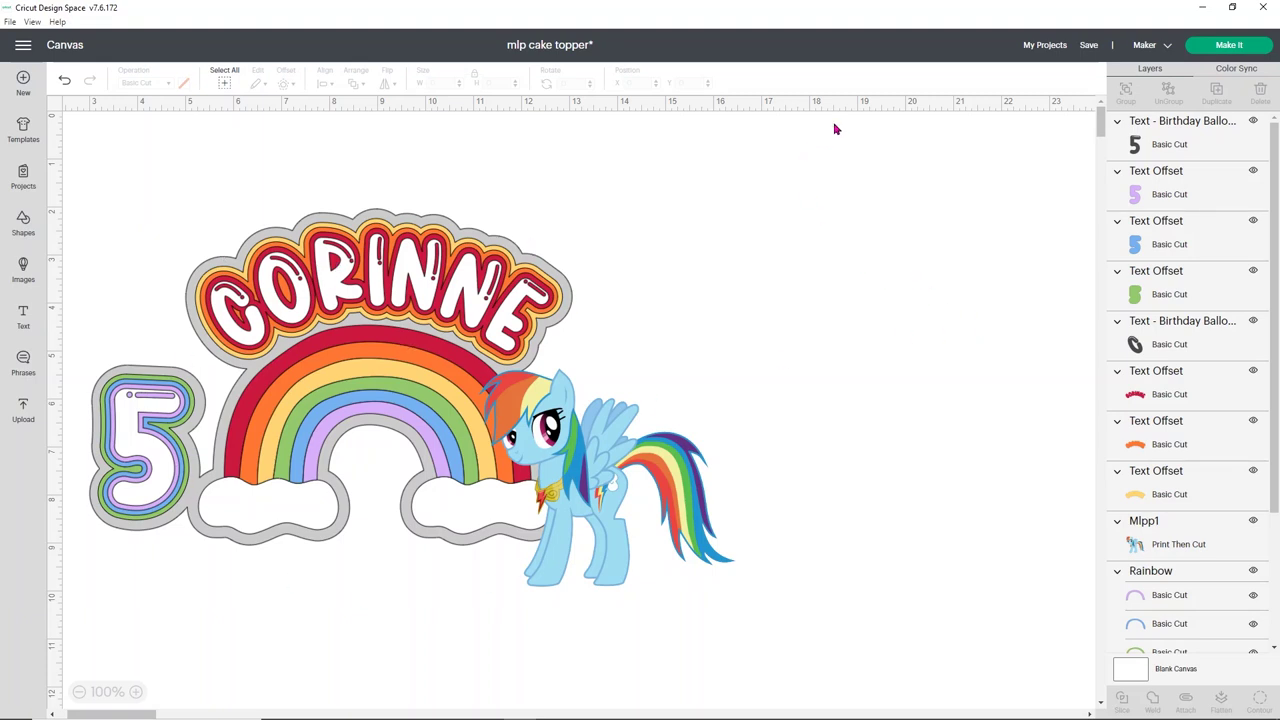
# Move the pony clear of the rainbow to about X 13.236, Y 2.264, and create a 0.05 in rounded-corner offset around it
pyautogui.moveTo(606, 464); pyautogui.dragTo(693, 323)
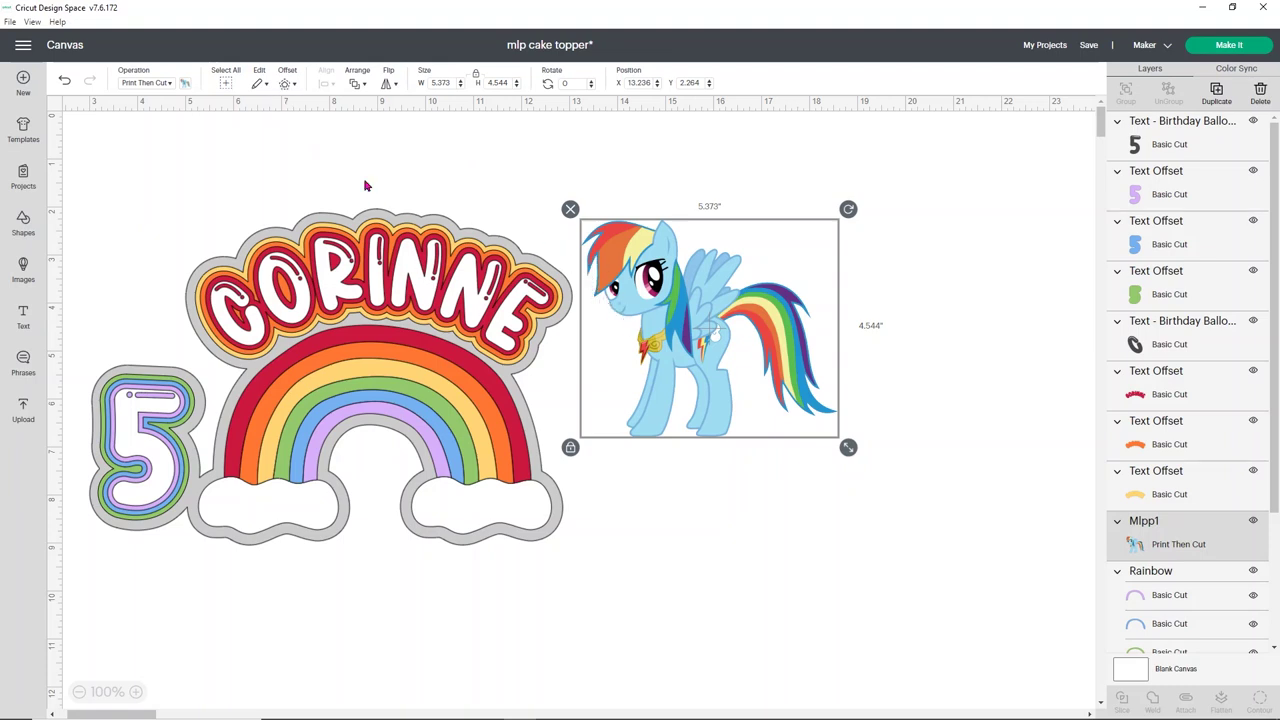
pyautogui.click(284, 85)
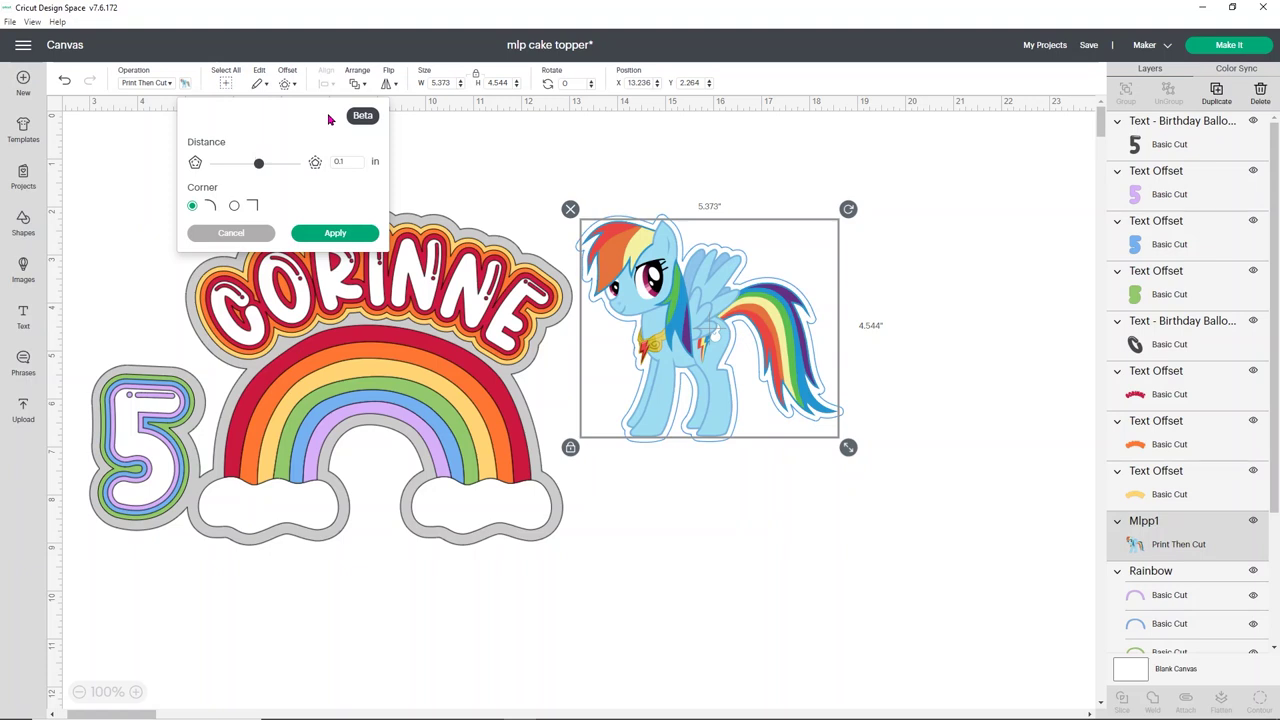
pyautogui.click(341, 163)
pyautogui.click(347, 204)
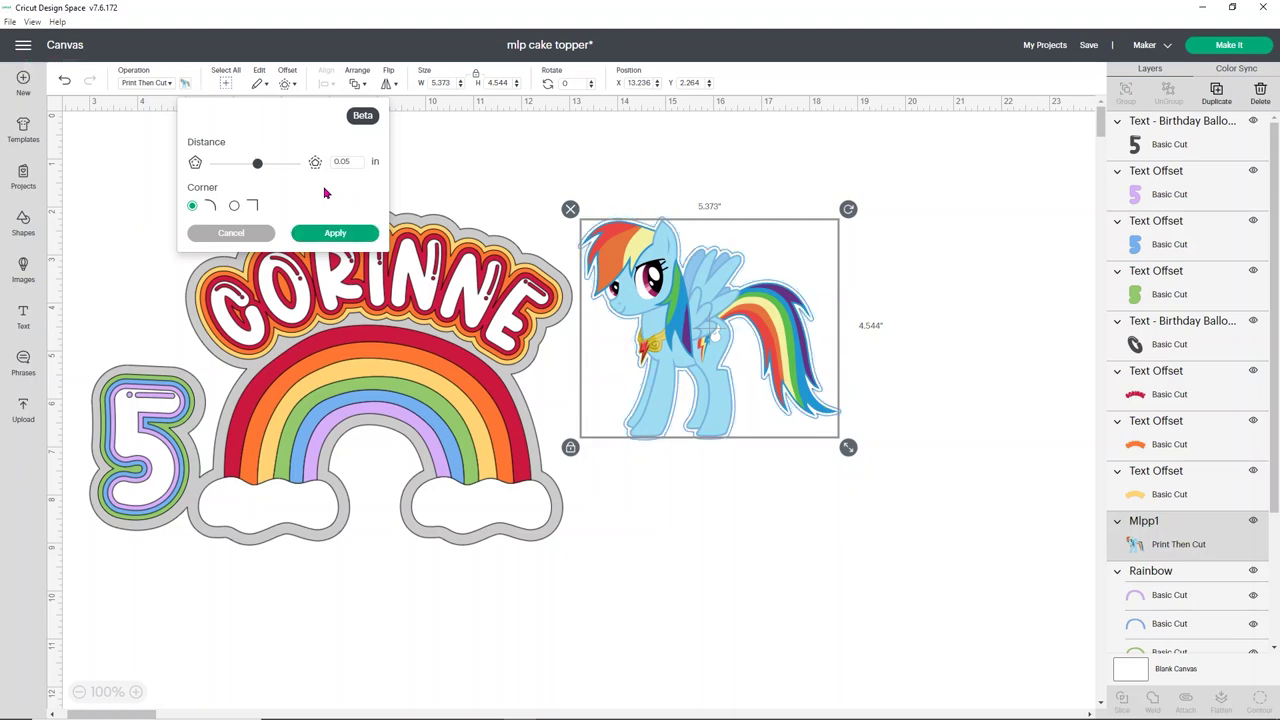
pyautogui.click(353, 241)
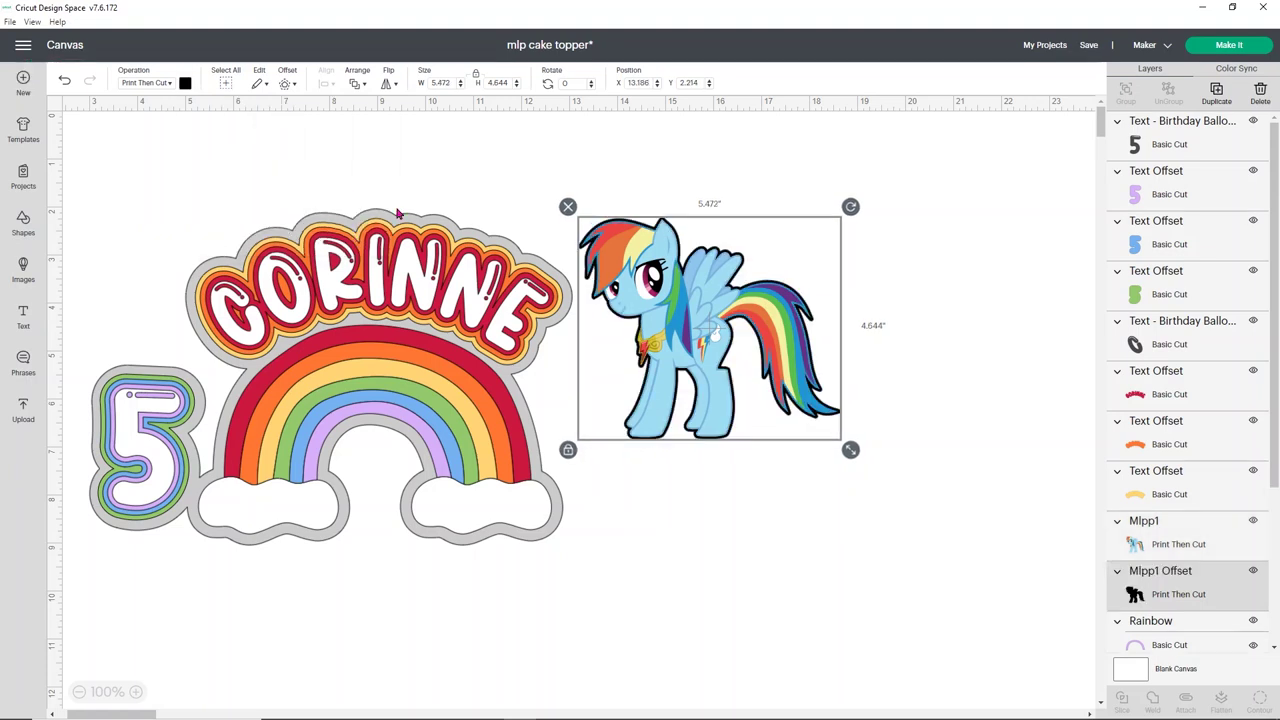
# Color the pony's black offset light blue to match its body, comparing it with the rainbow's blue and a brighter blue
pyautogui.click(185, 88)
pyautogui.click(251, 205)
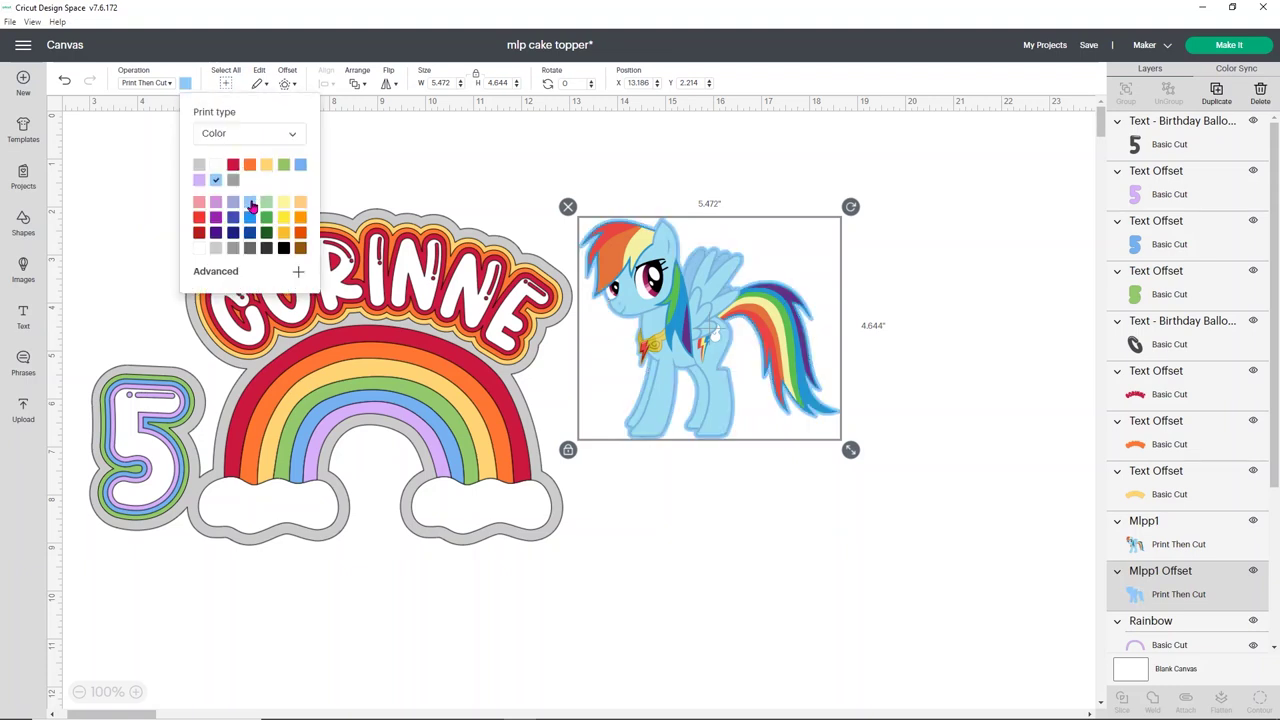
pyautogui.click(300, 166)
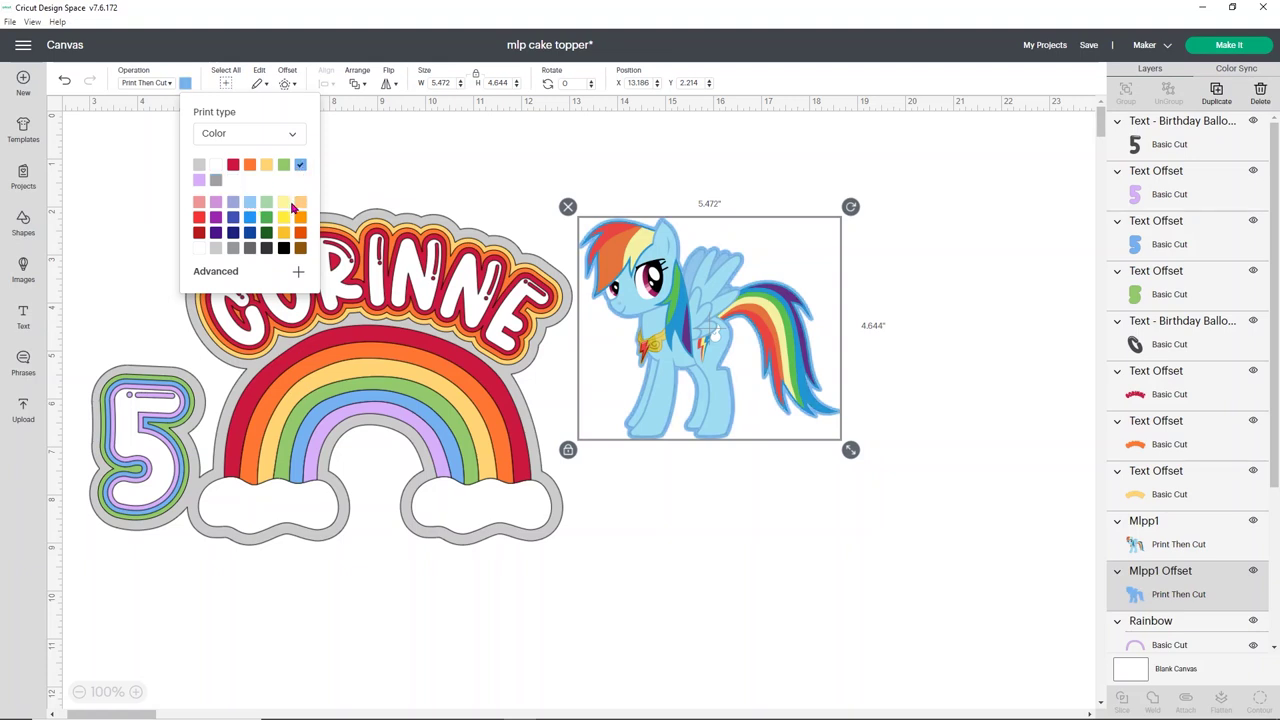
pyautogui.click(248, 218)
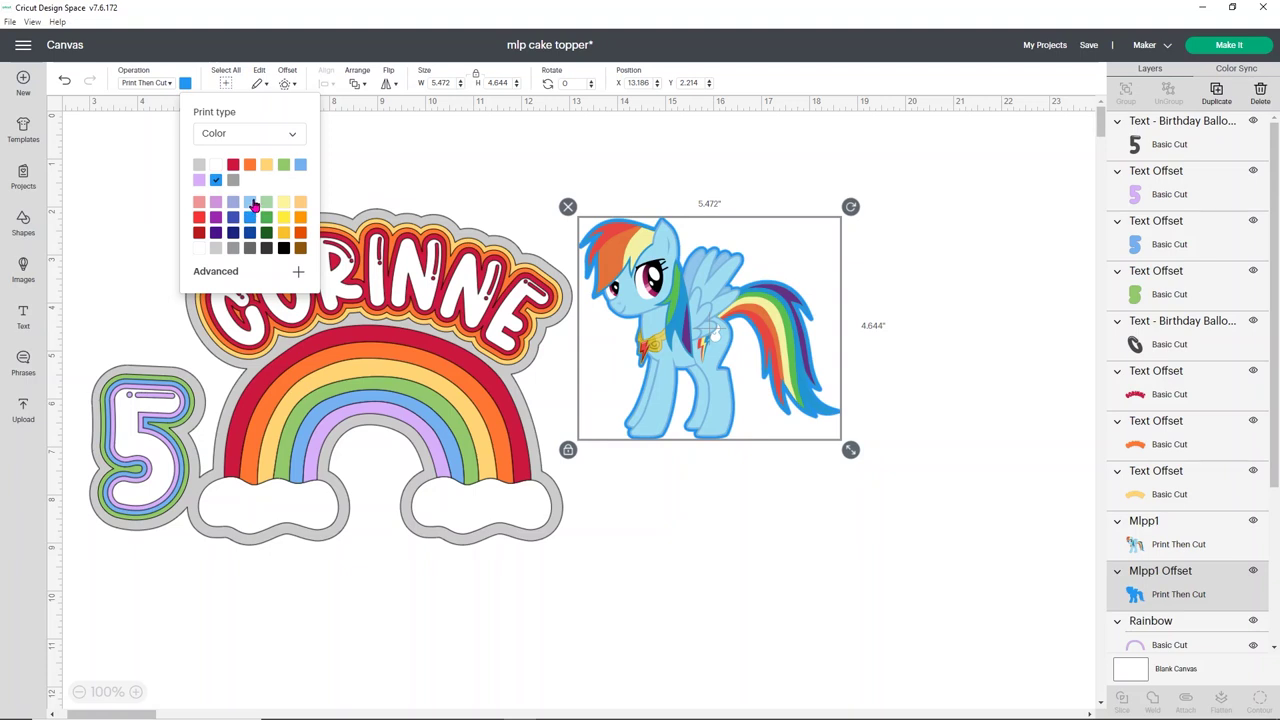
pyautogui.click(252, 203)
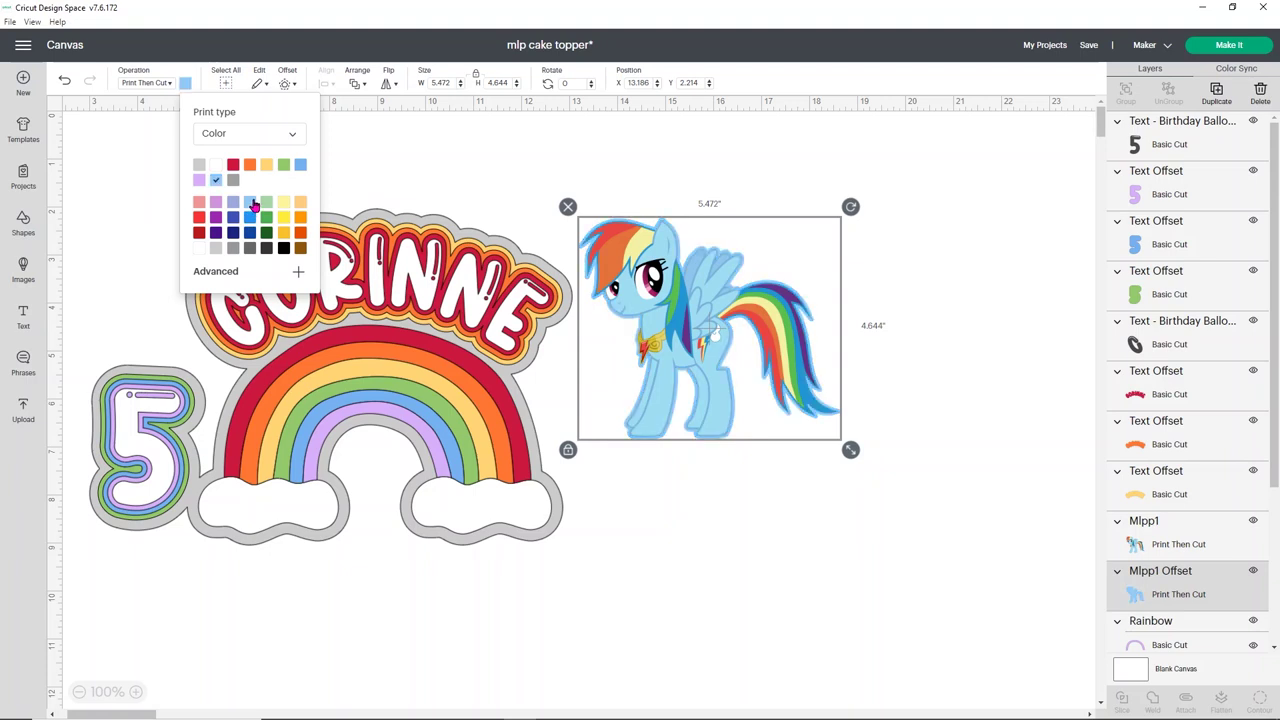
pyautogui.click(469, 148)
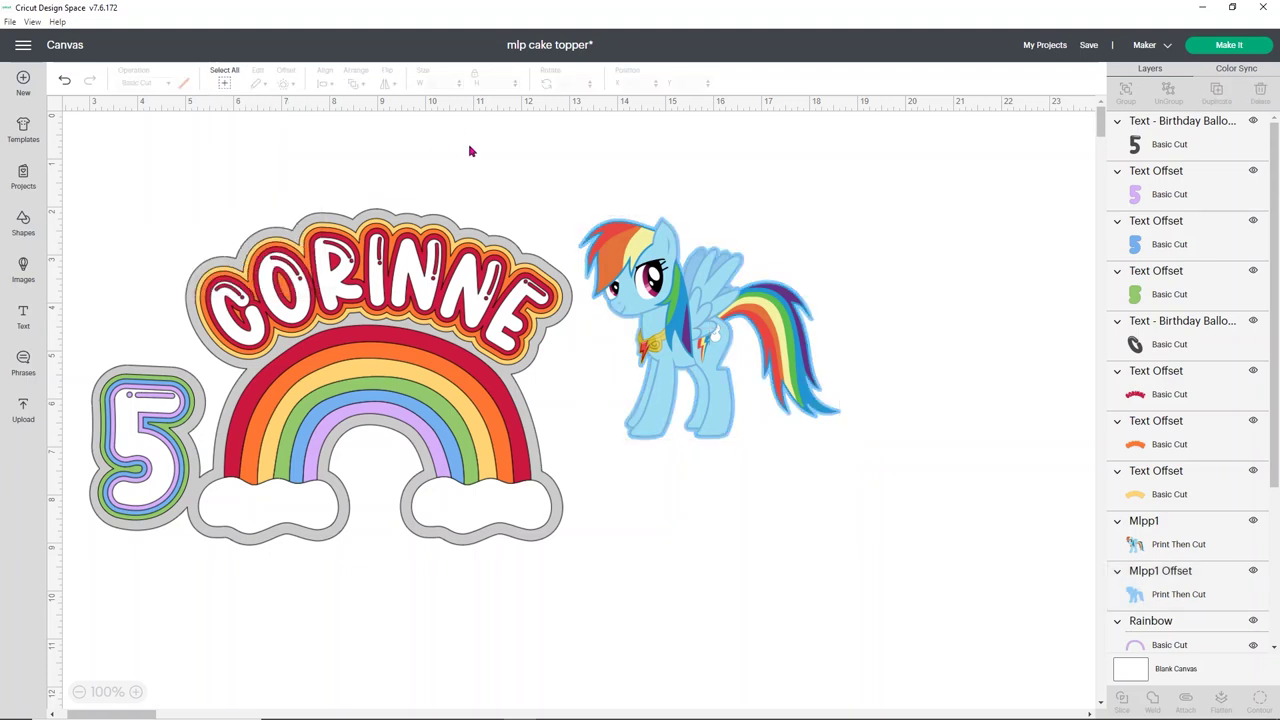
# Flatten the pony and its light blue offset into one printable image and move it to about X 15.714, Y 3.061
pyautogui.moveTo(614, 134); pyautogui.dragTo(861, 445)
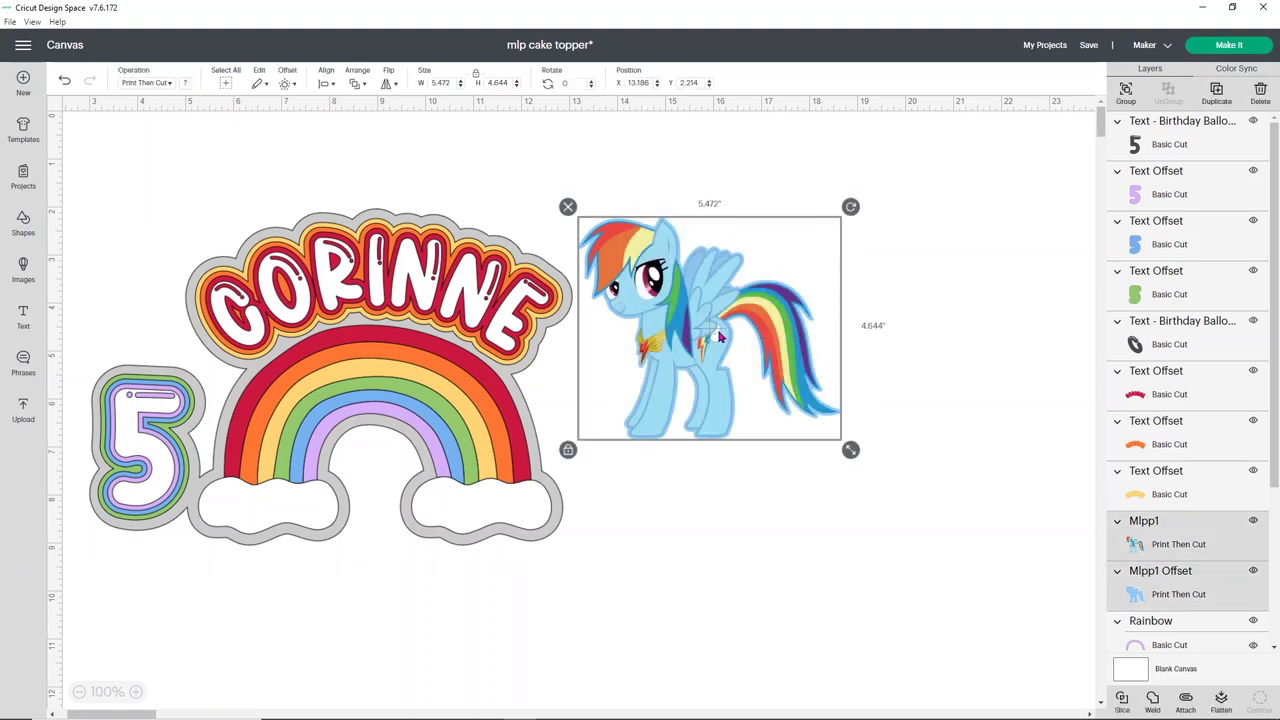
pyautogui.click(1222, 702)
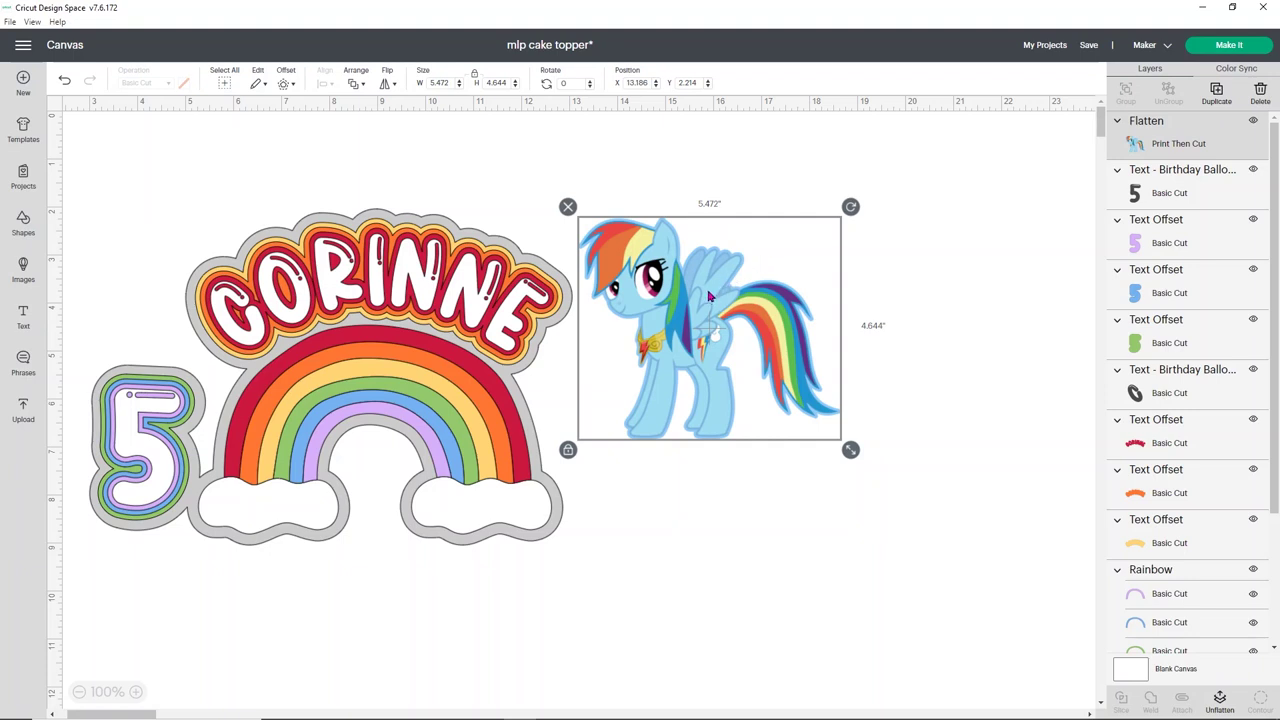
pyautogui.moveTo(711, 303); pyautogui.dragTo(833, 346)
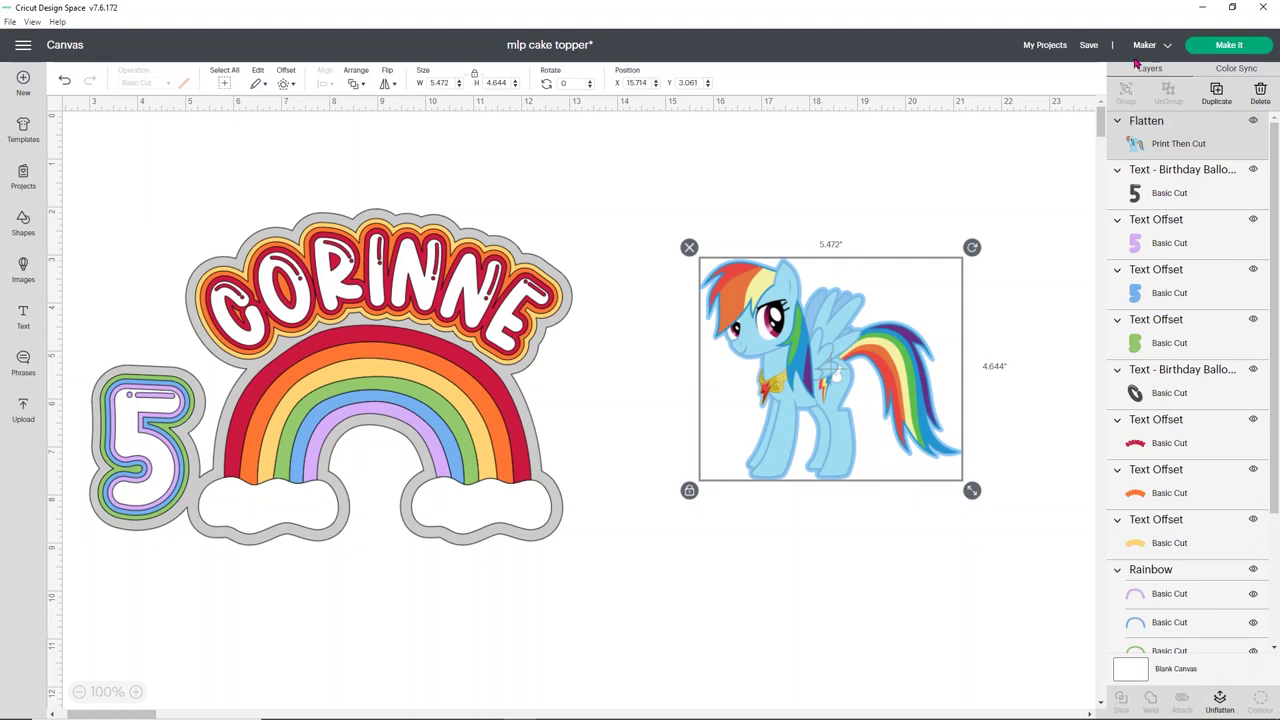
# Save the changes to the existing cake topper project
pyautogui.click(1092, 55)
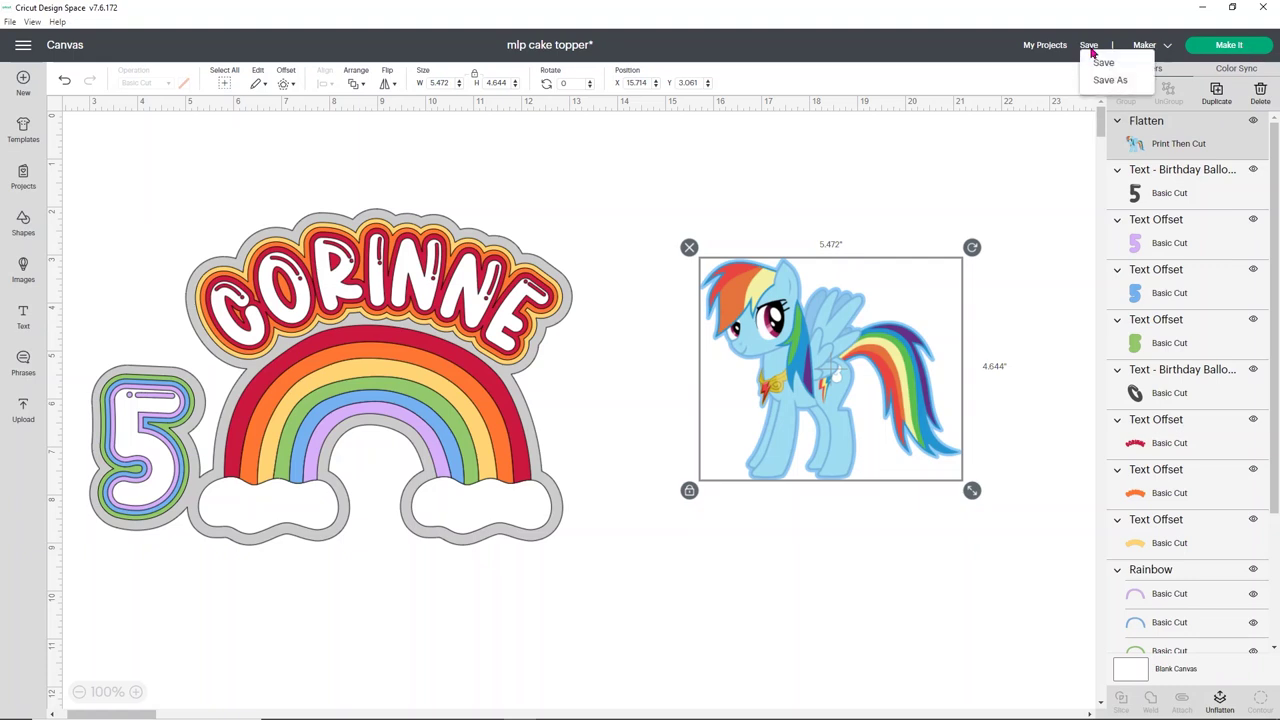
pyautogui.click(1100, 64)
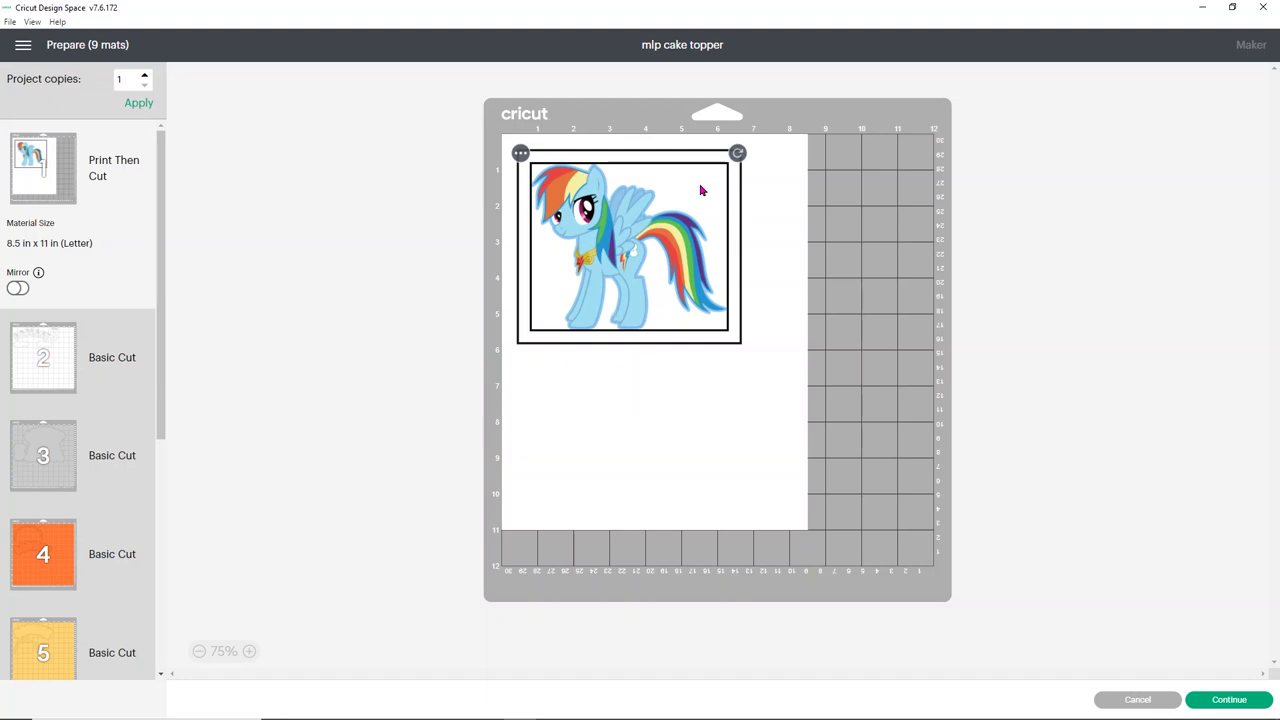
# Review prepared mats 2 through 9 to check which cake topper pieces are laid out on each material color
pyautogui.click(52, 349)
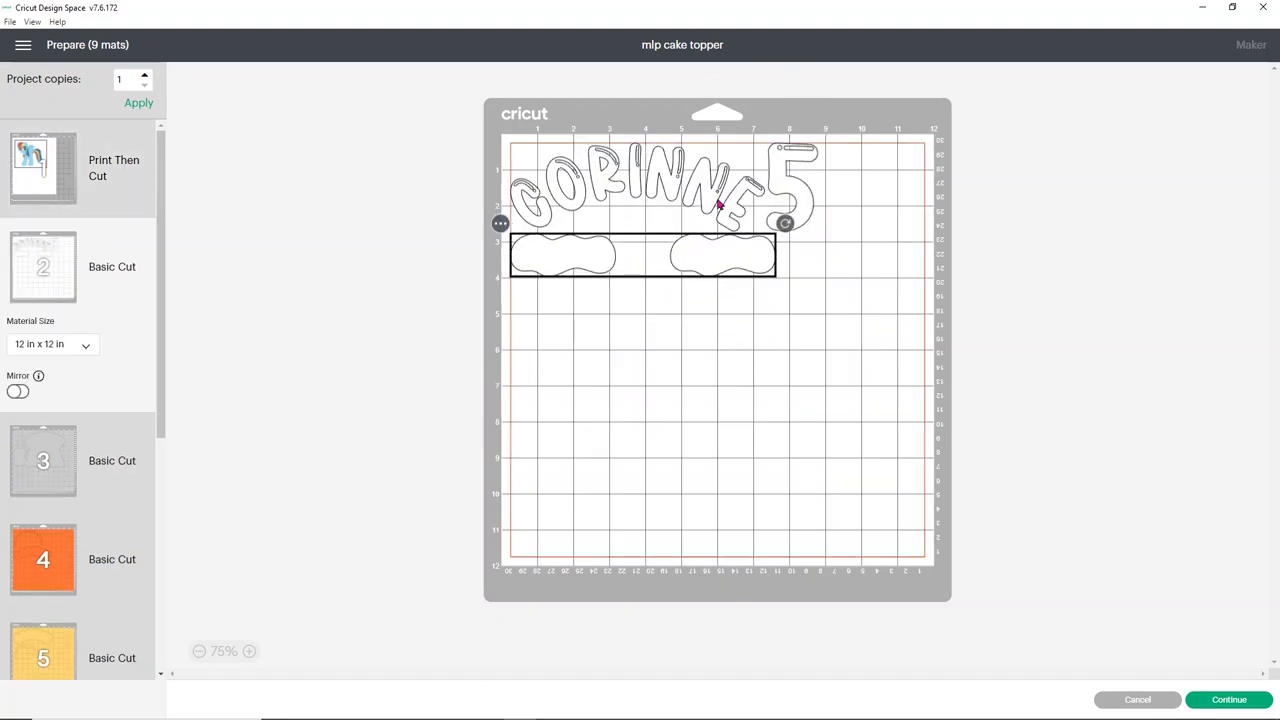
pyautogui.click(43, 461)
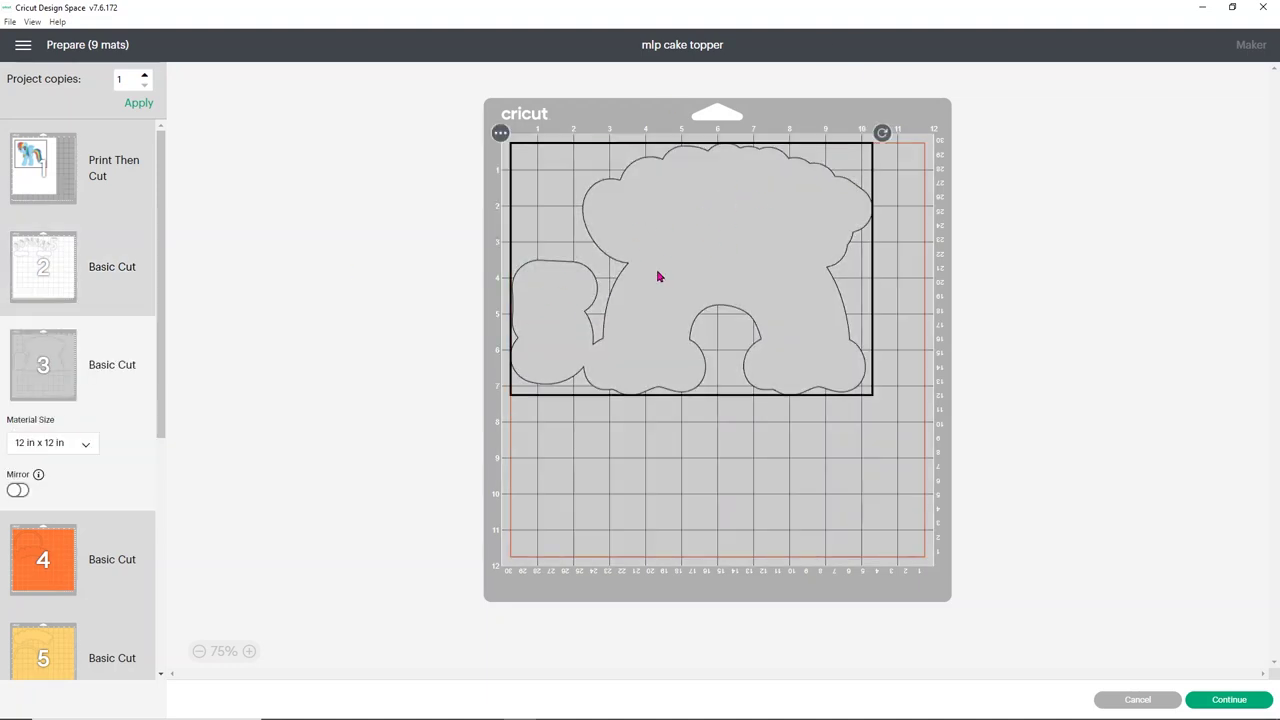
pyautogui.click(85, 524)
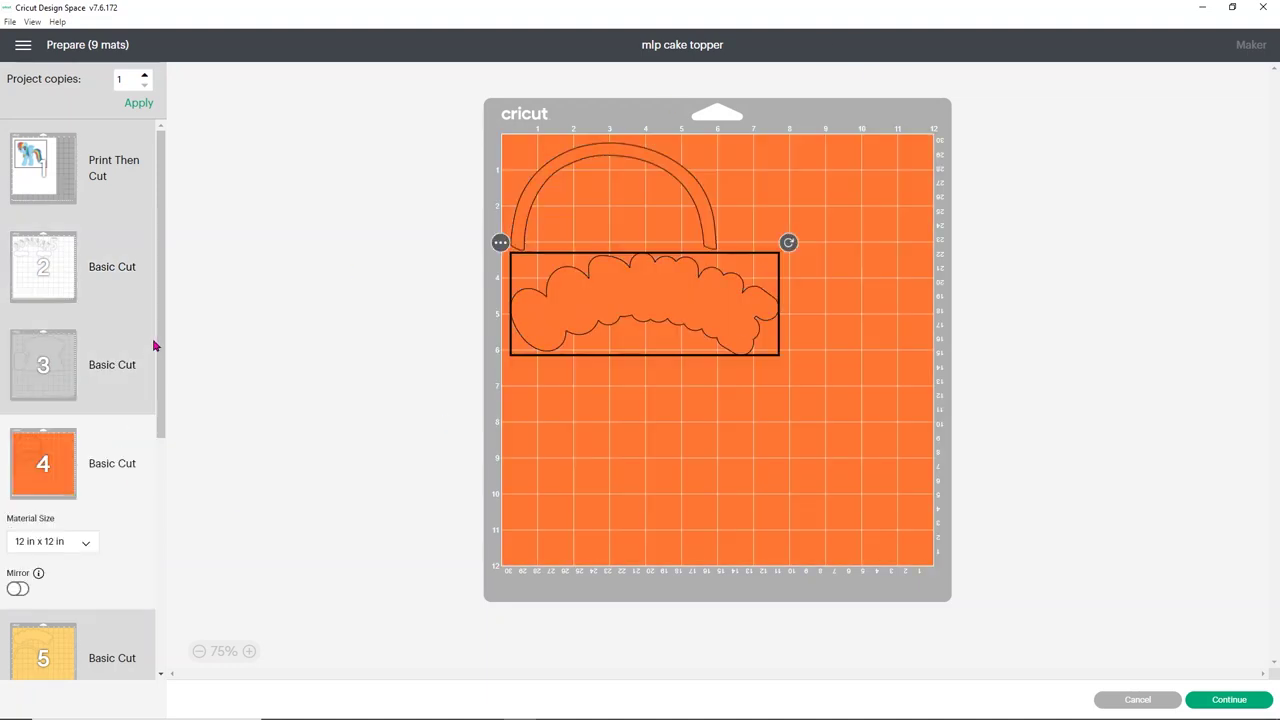
pyautogui.scroll(-3, 80, 425)
pyautogui.click(72, 395)
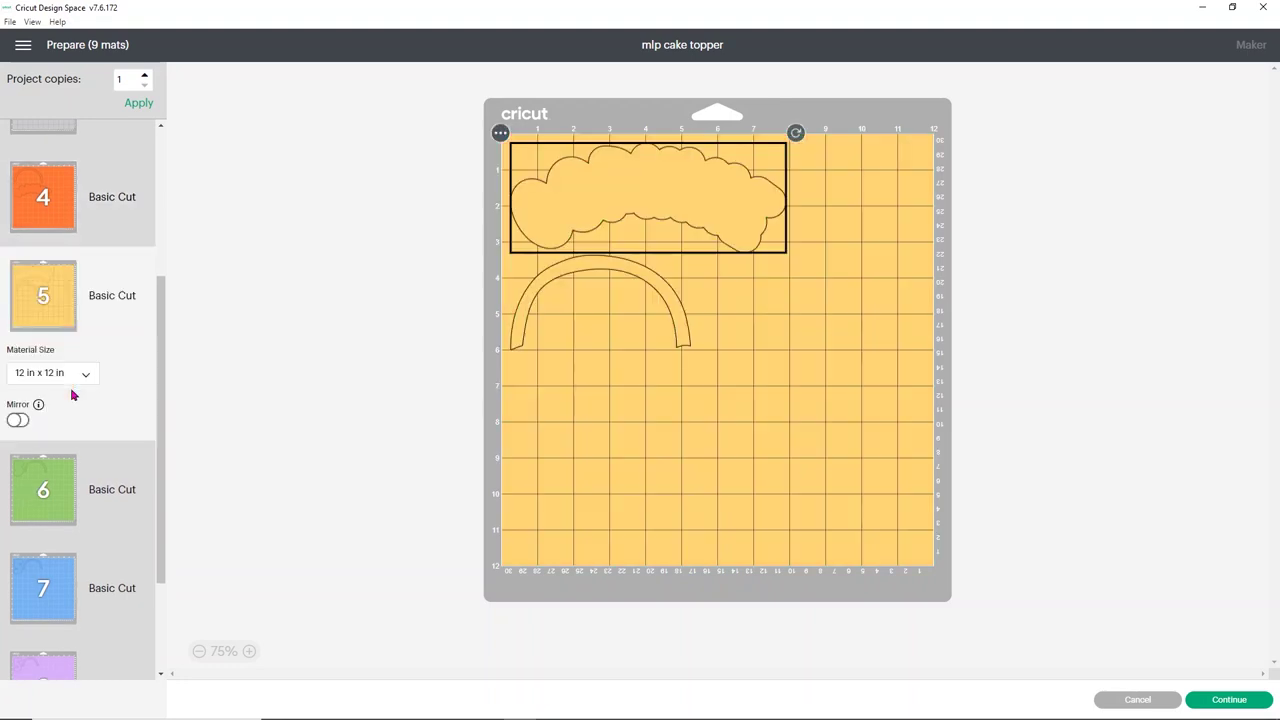
pyautogui.click(88, 480)
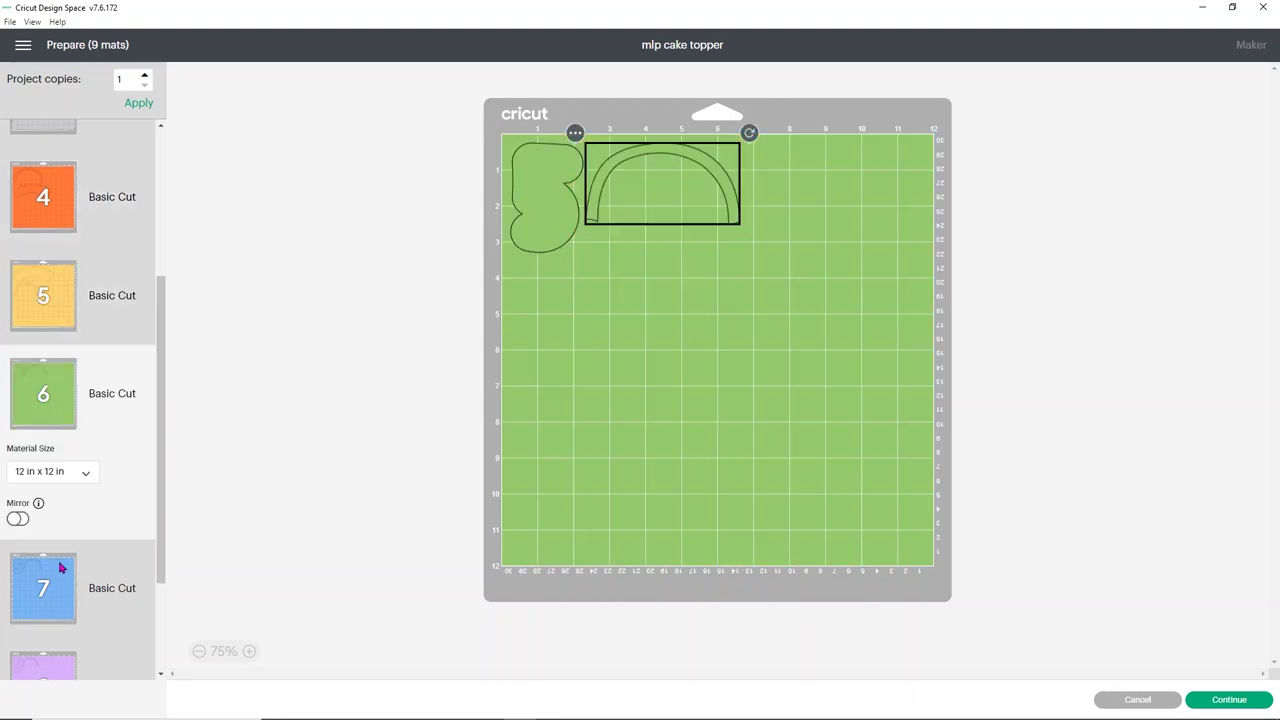
pyautogui.click(117, 463)
pyautogui.scroll(-2, 89, 500)
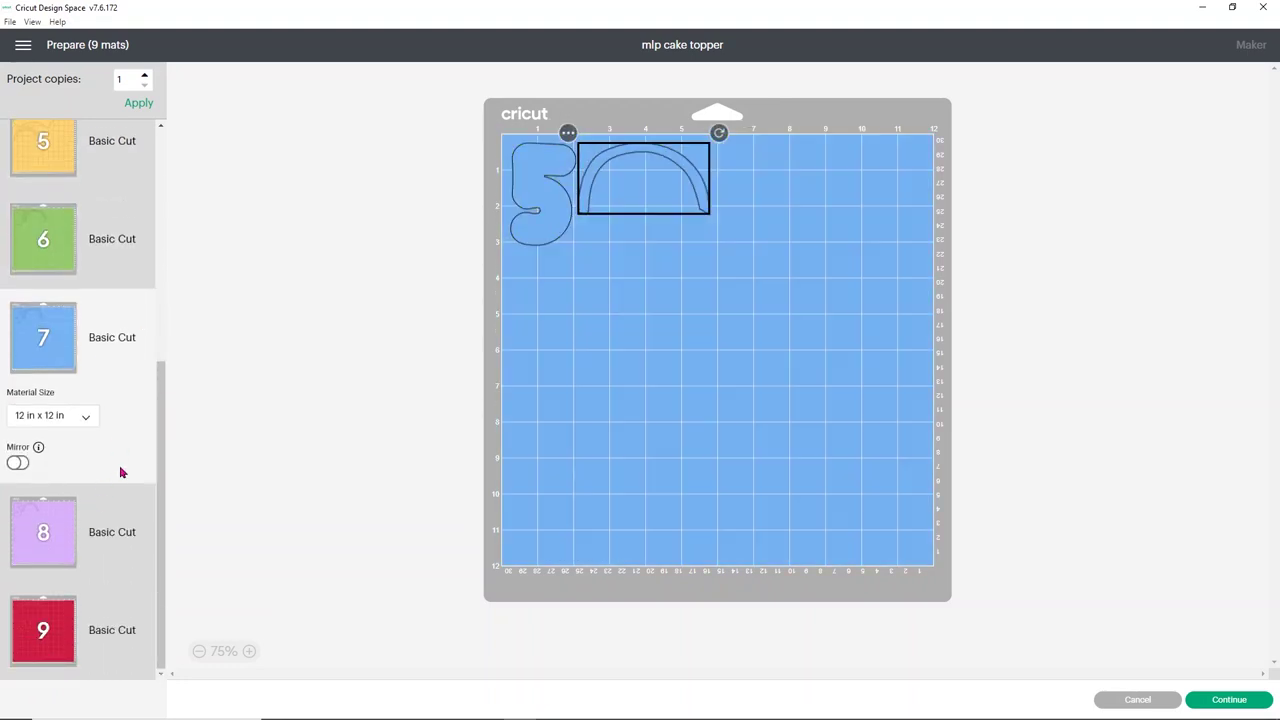
pyautogui.click(123, 471)
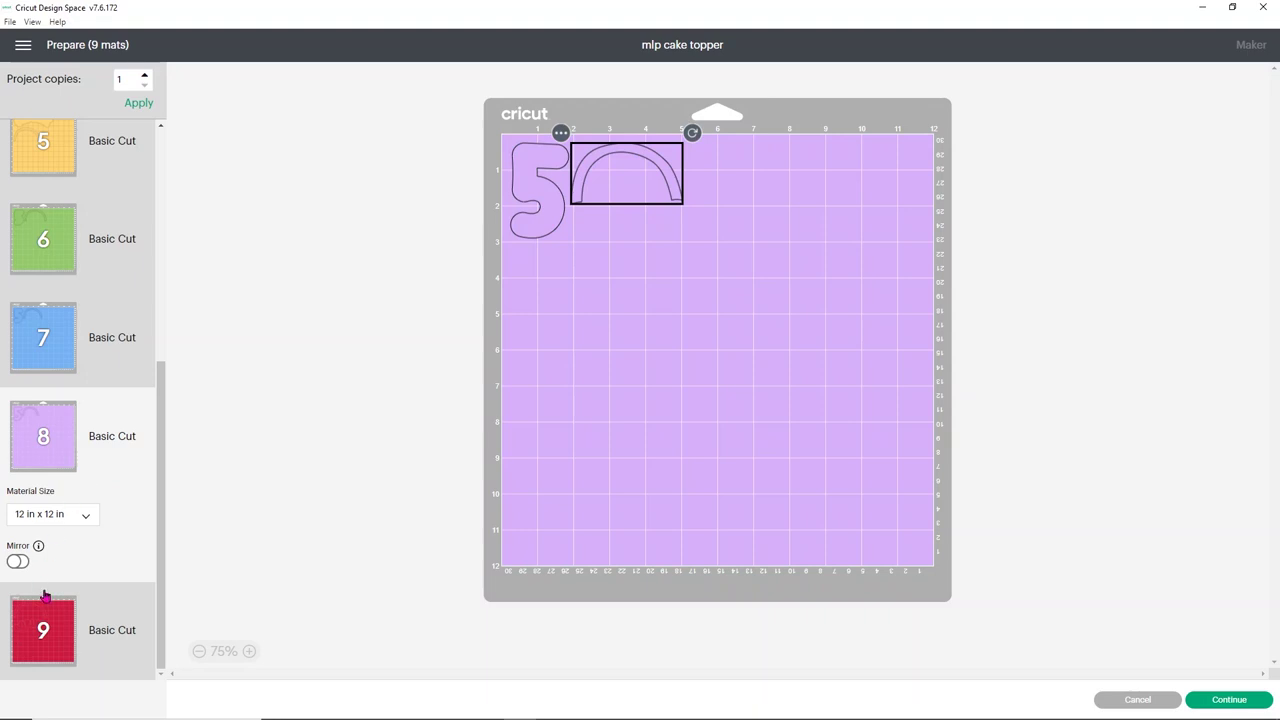
pyautogui.click(42, 592)
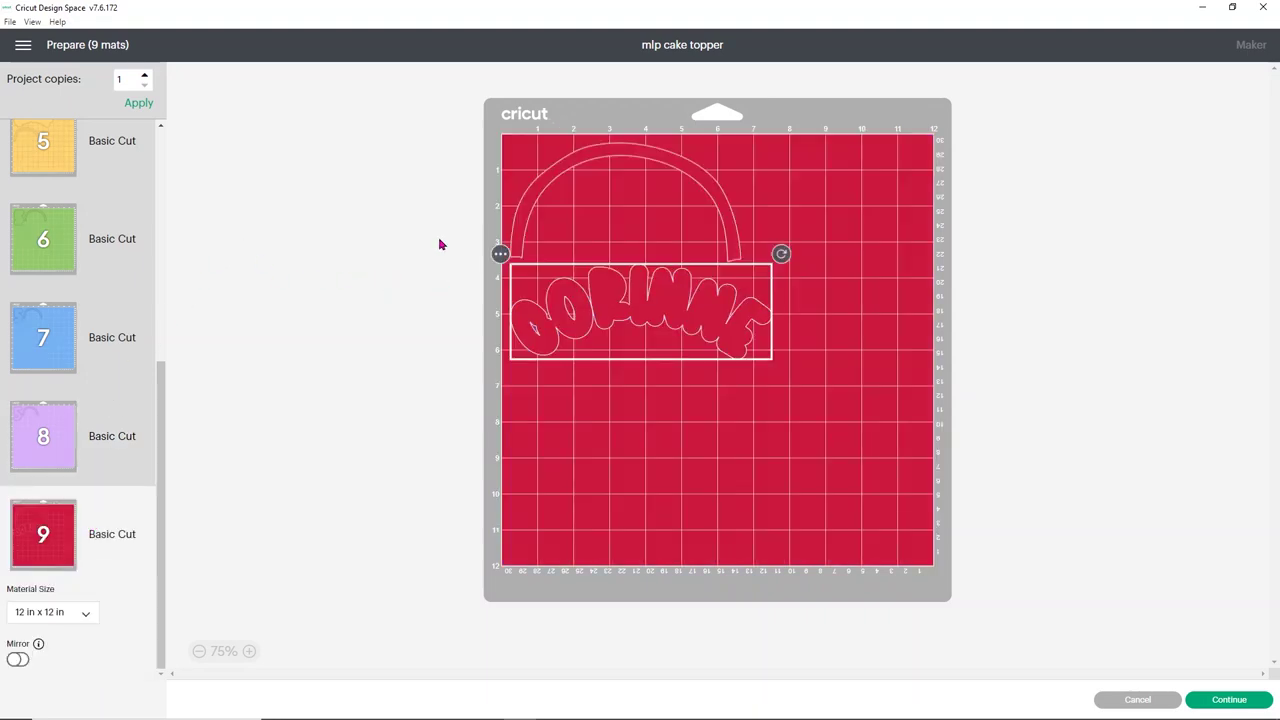
pyautogui.scroll(3, 99, 430)
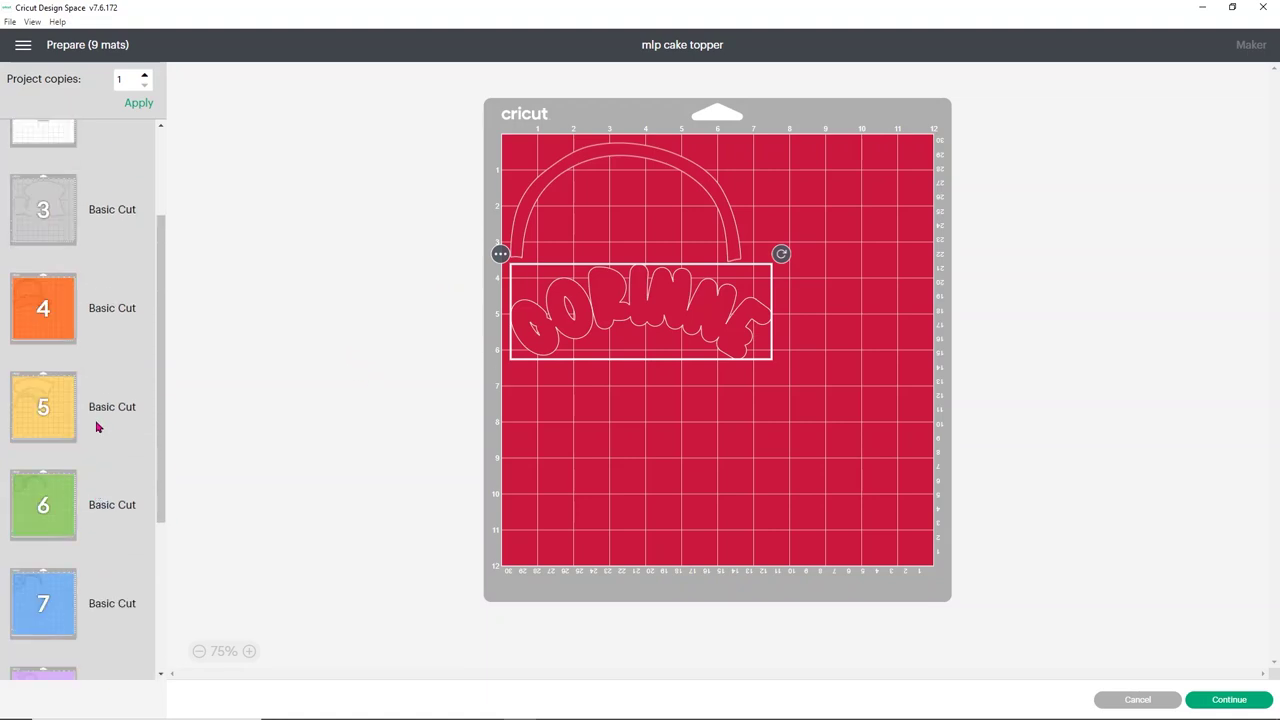
# Check the Print Then Cut mat holding the pony and continue from mat preparation to the Make stage
pyautogui.scroll(2, 99, 420)
pyautogui.click(74, 148)
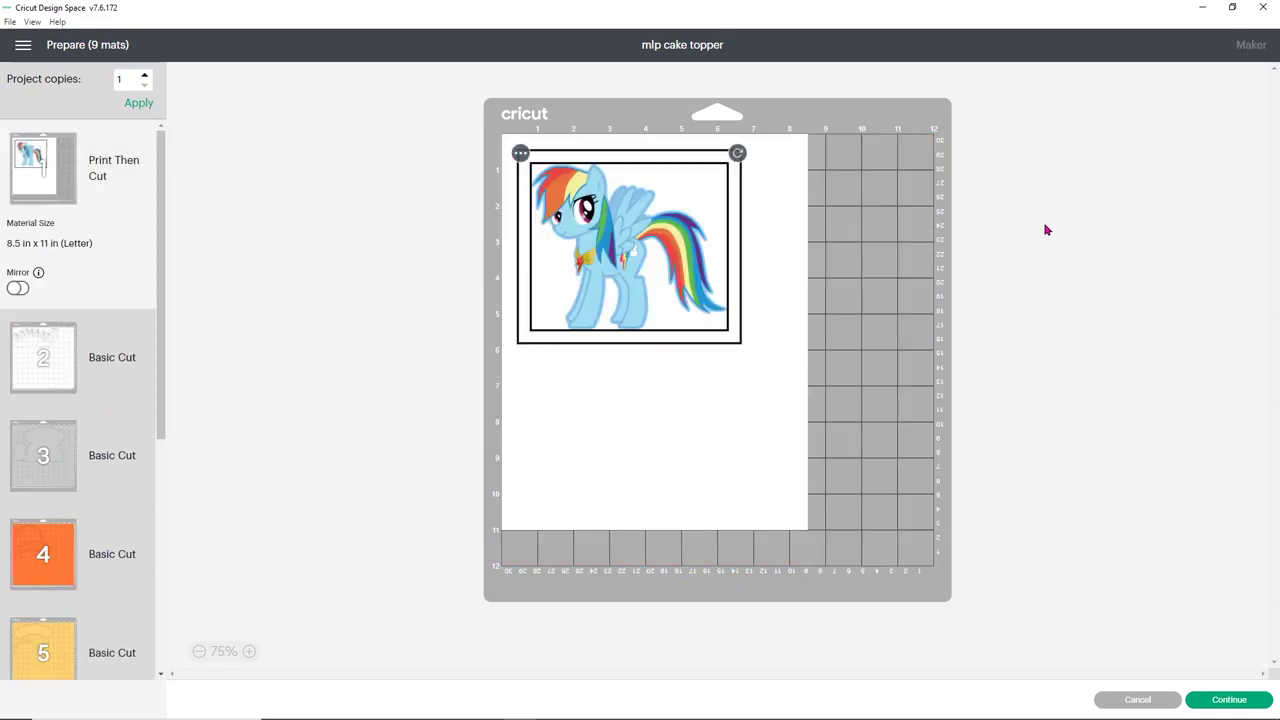
pyautogui.click(1198, 700)
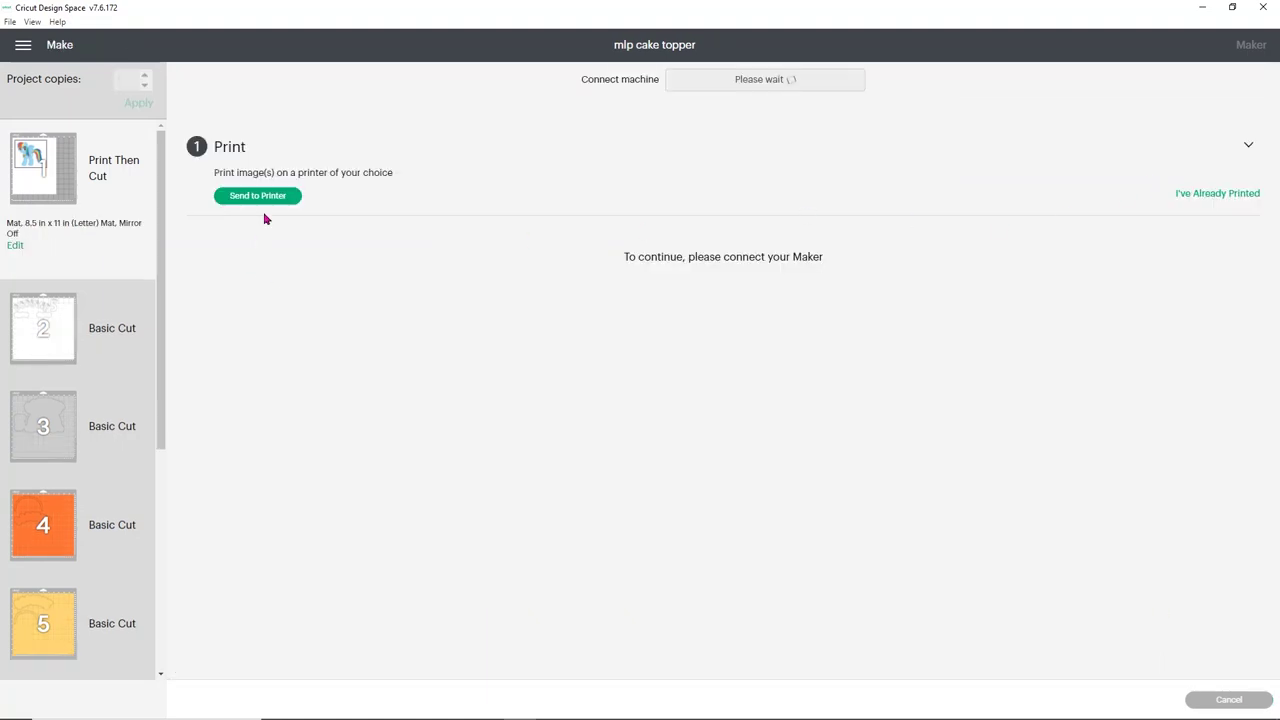
# Set up the pony's printout with Use System Dialog enabled and submit it to bring up the system print dialog
pyautogui.click(270, 201)
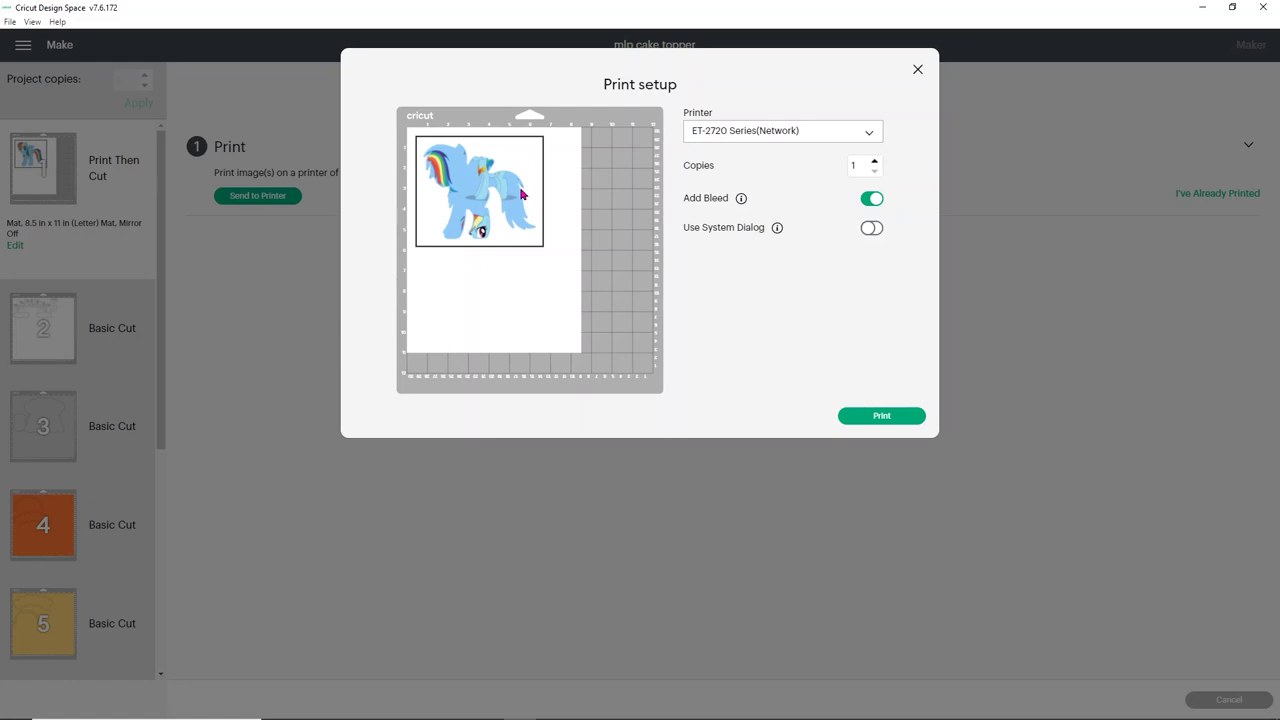
pyautogui.click(918, 72)
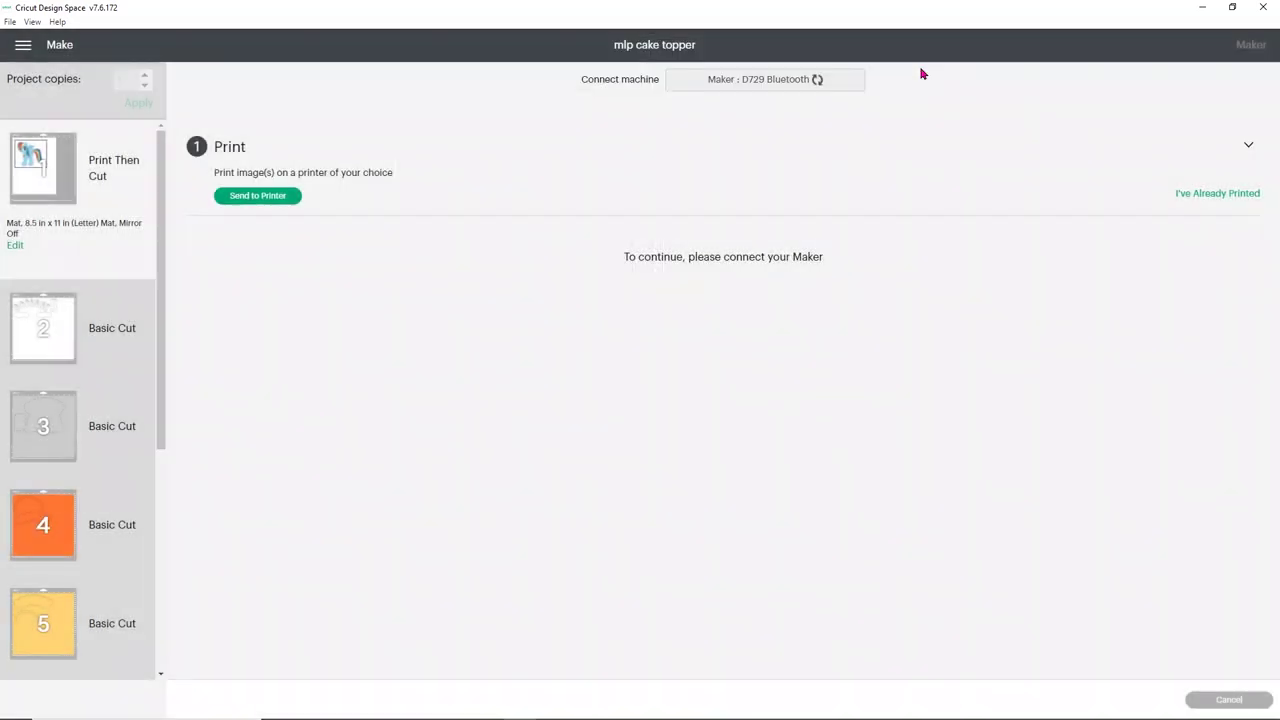
pyautogui.click(260, 199)
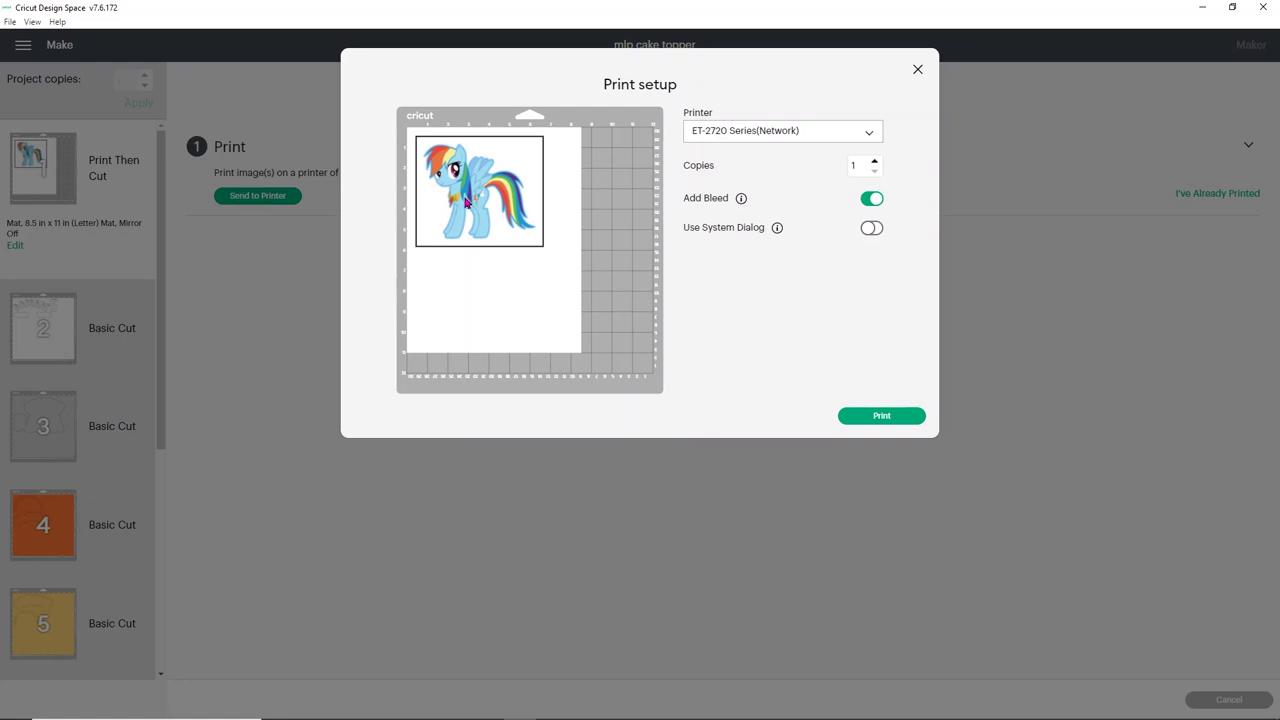
pyautogui.click(872, 229)
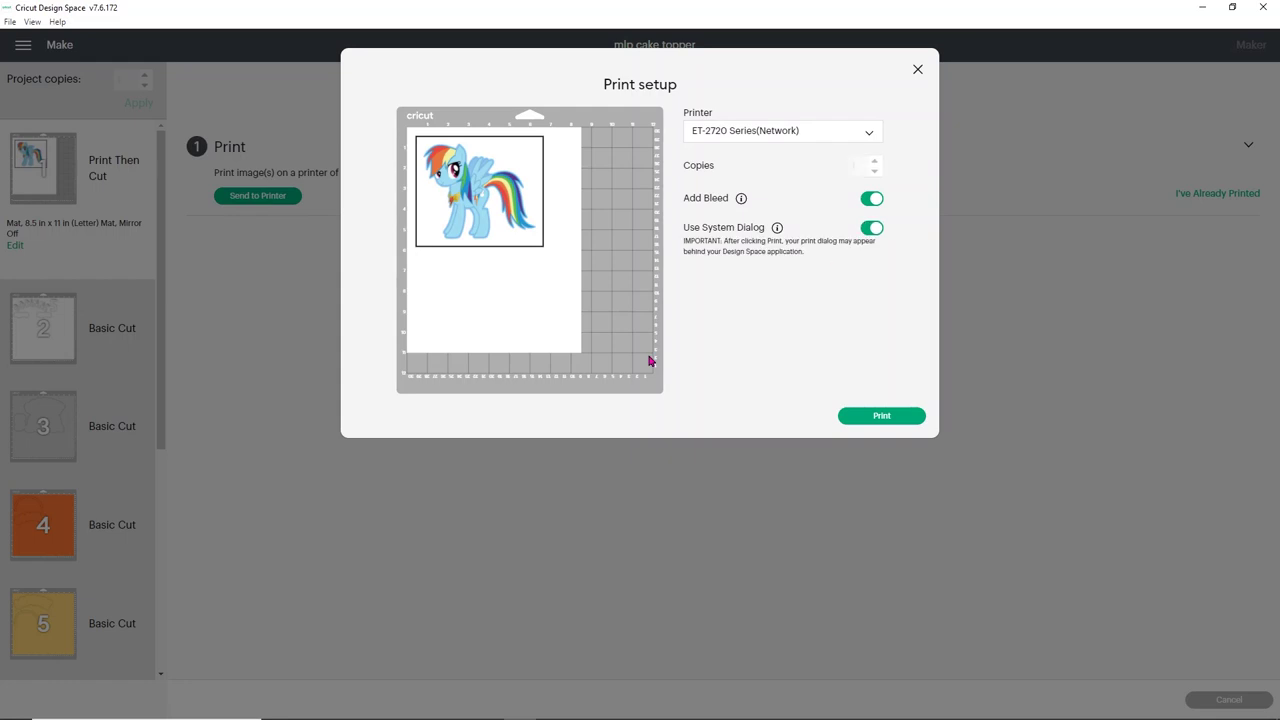
pyautogui.click(855, 416)
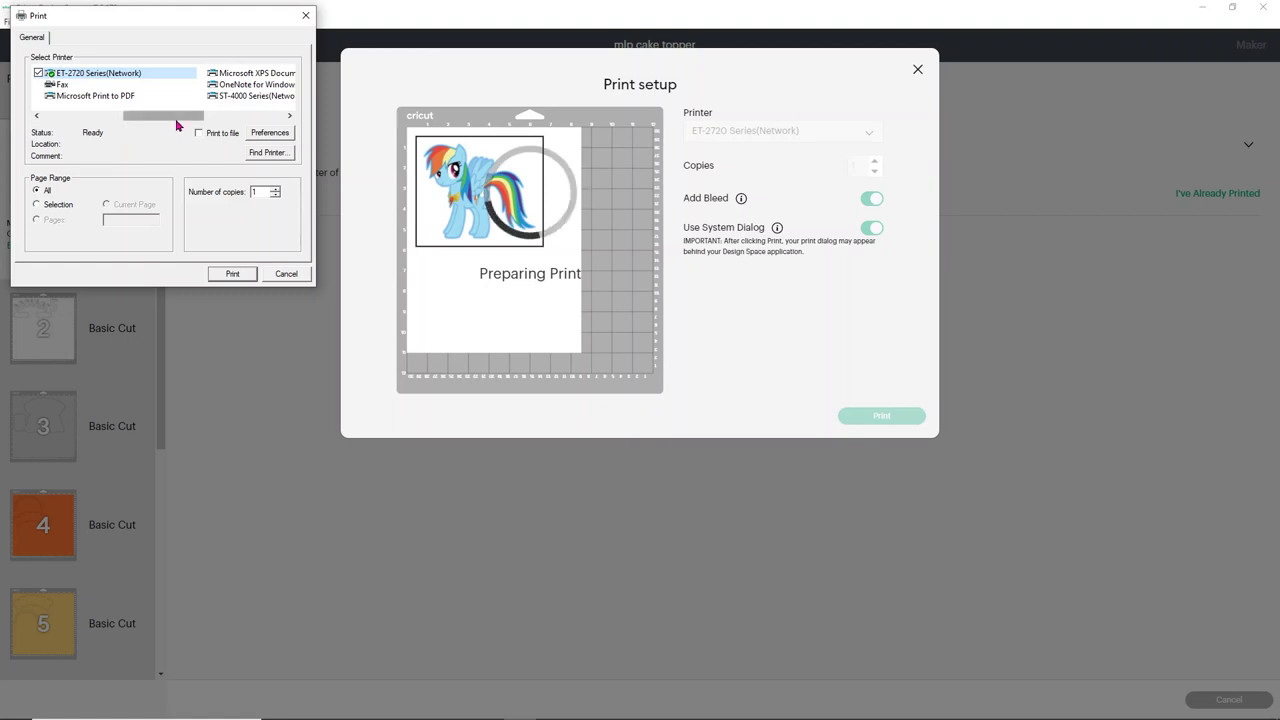
# Set the ET-2720 printer's quality preference to High, review its additional options and accept the preferences
pyautogui.click(270, 136)
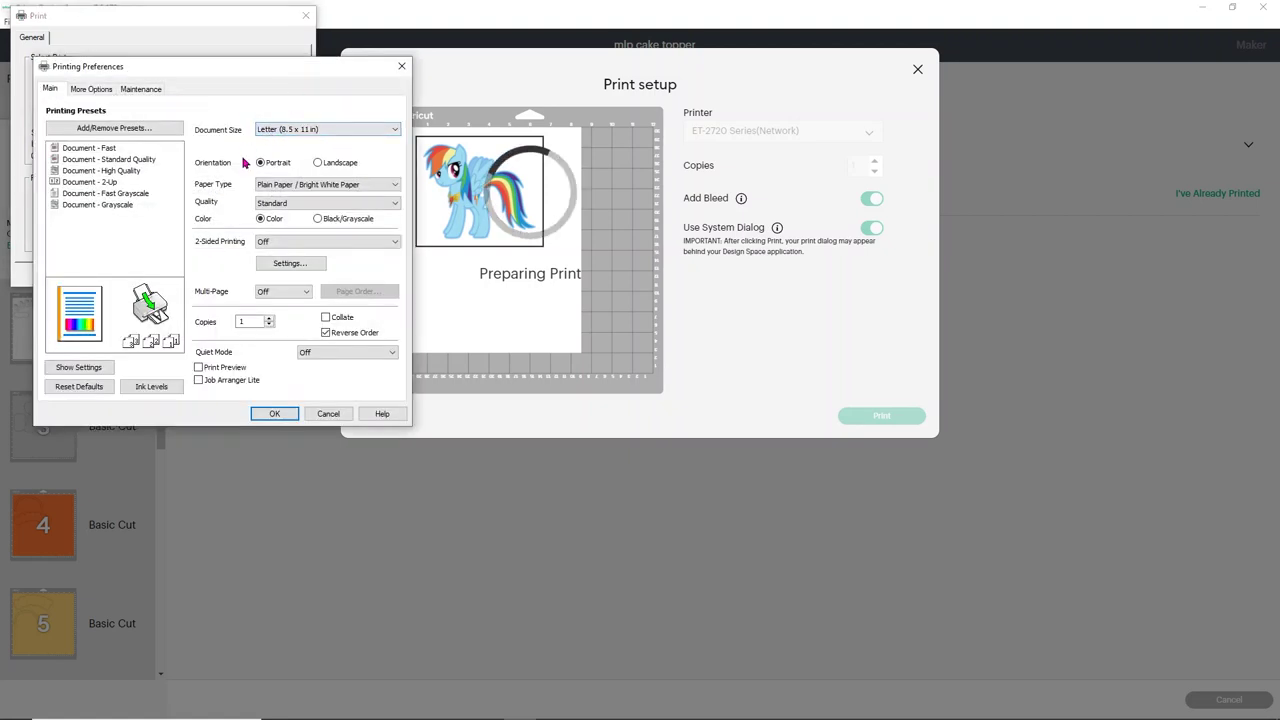
pyautogui.click(306, 205)
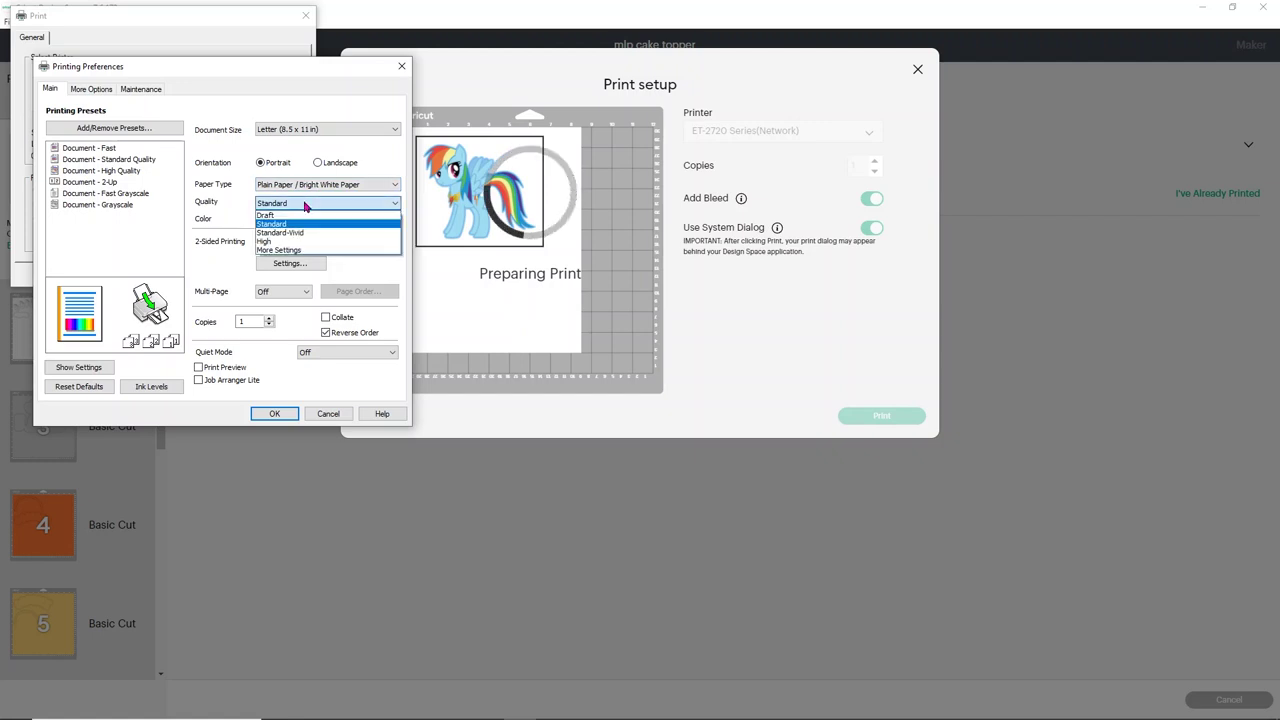
pyautogui.click(306, 206)
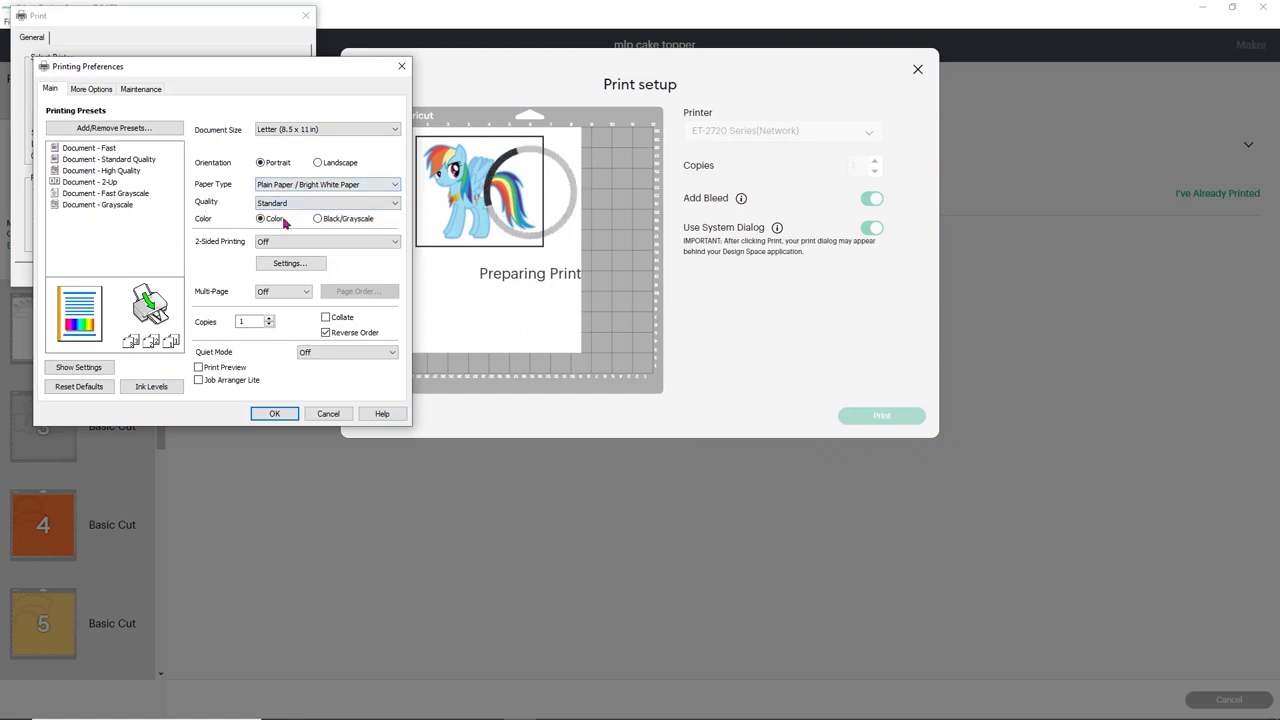
pyautogui.click(287, 204)
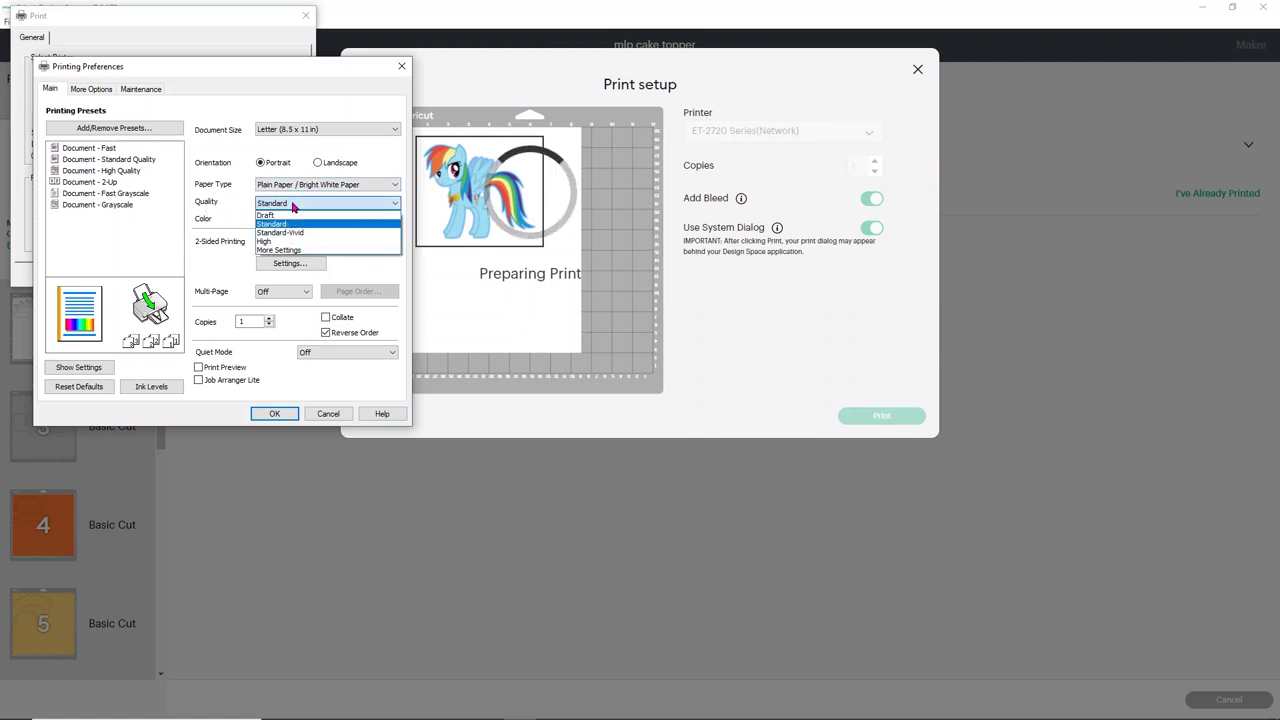
pyautogui.click(282, 241)
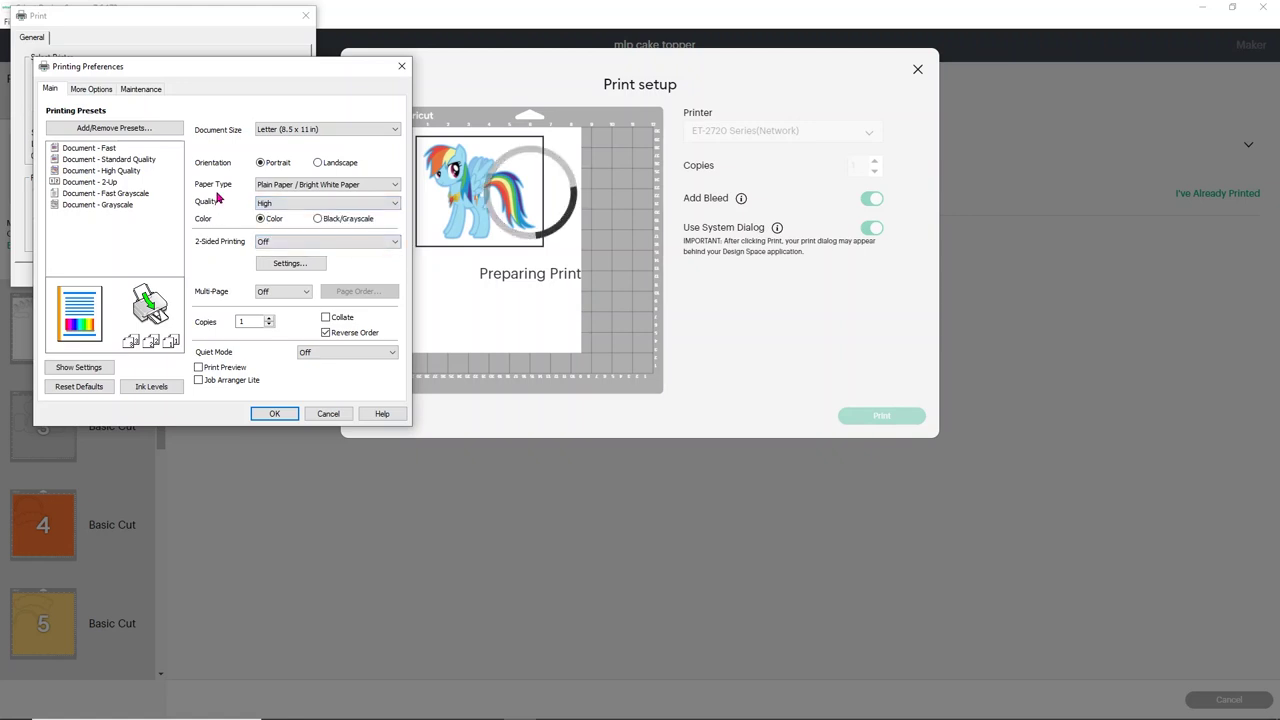
pyautogui.click(91, 89)
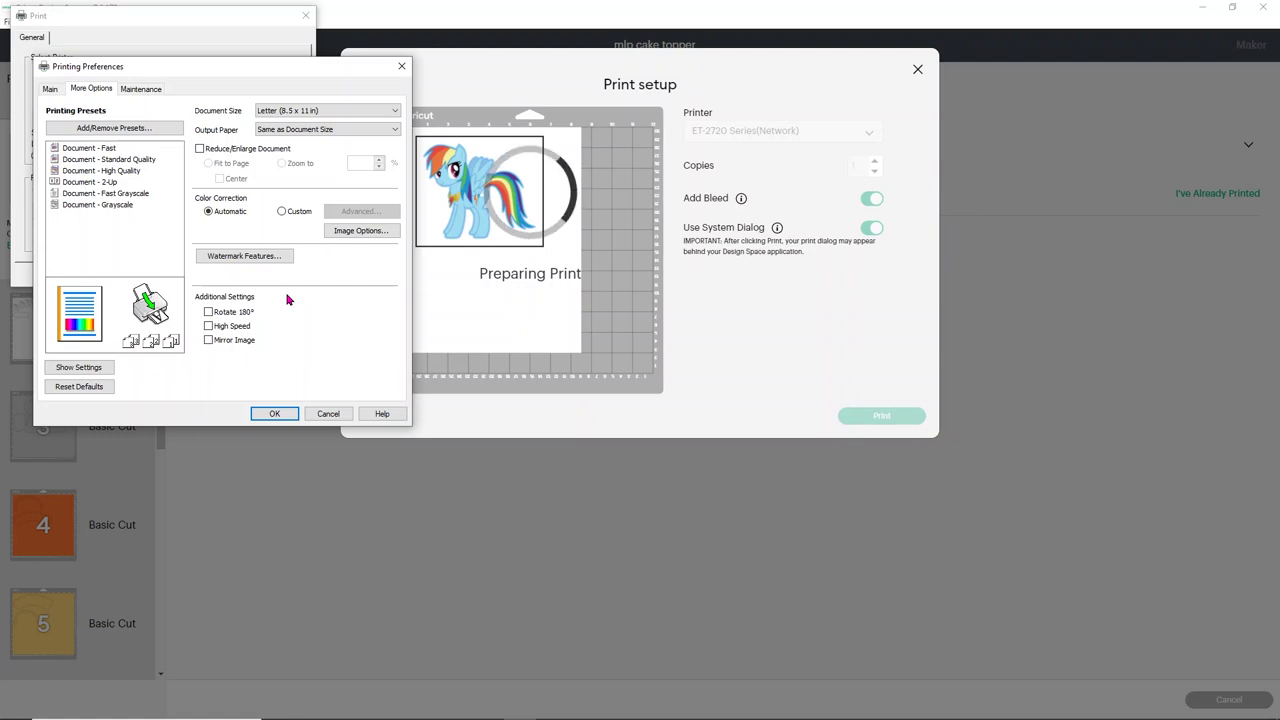
pyautogui.click(275, 413)
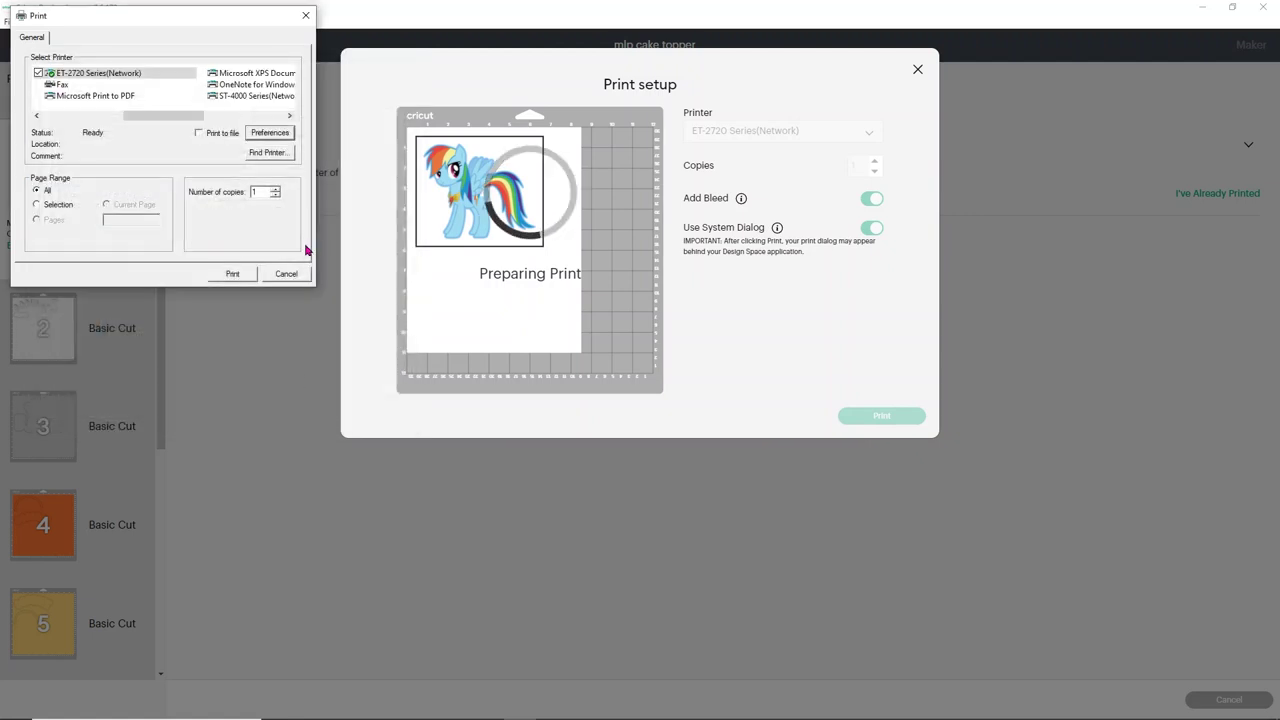